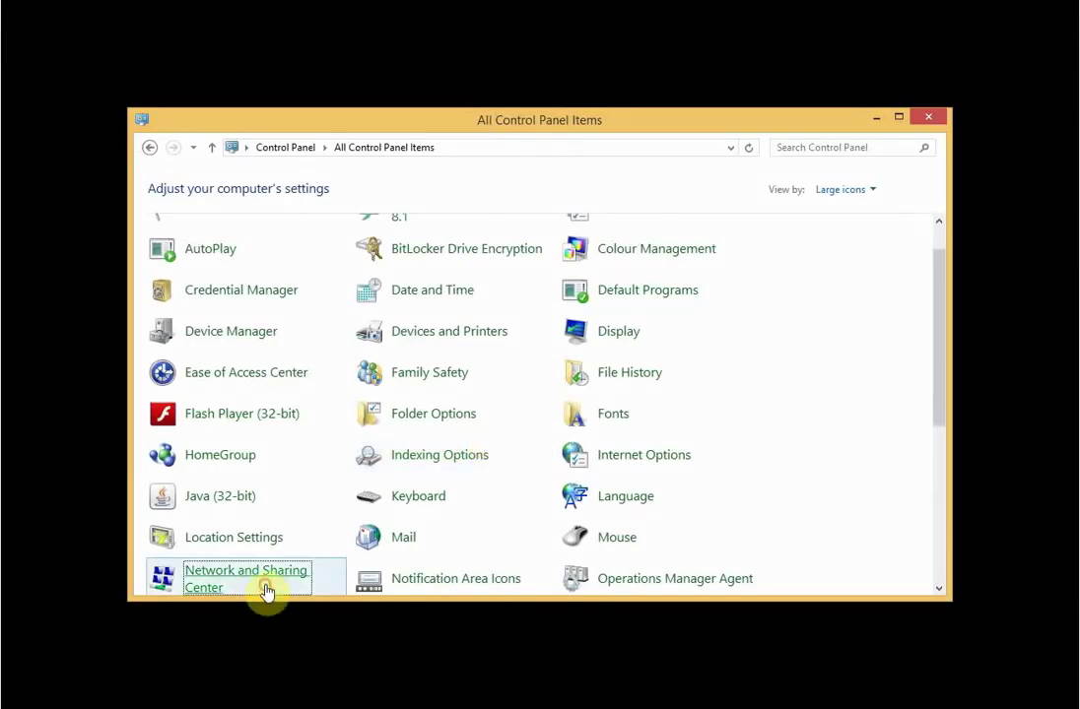
- Open the Ethernet adapter's properties from Network and Sharing Center's adapter settings
click(265, 587)
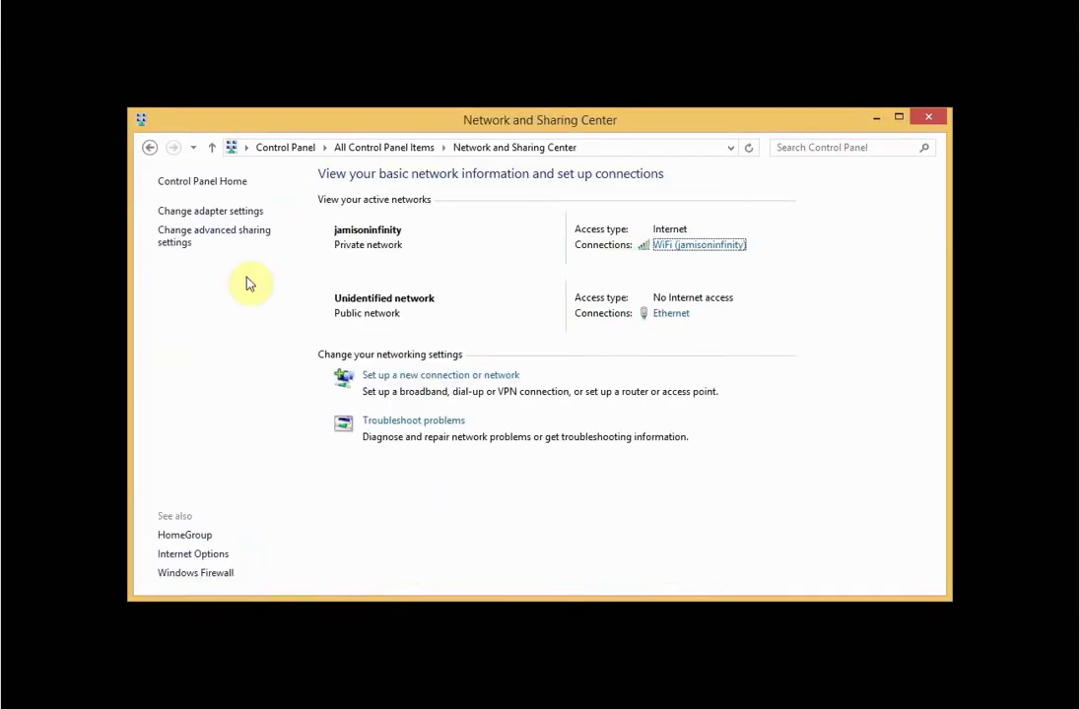
click(230, 215)
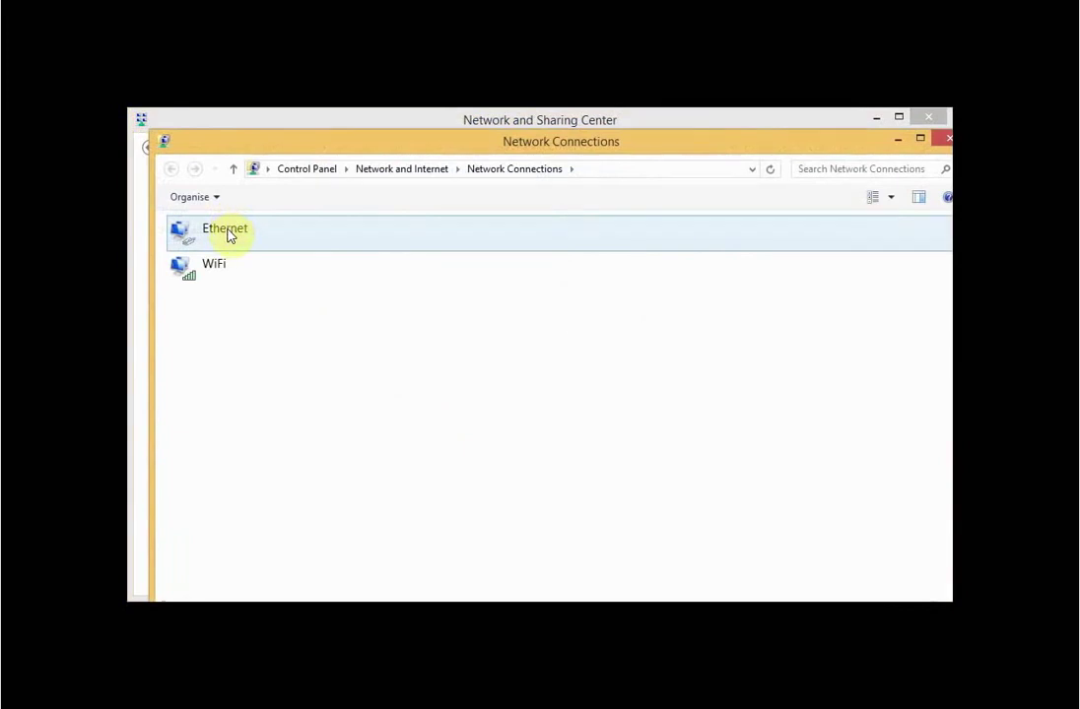
right_click(230, 233)
click(275, 384)
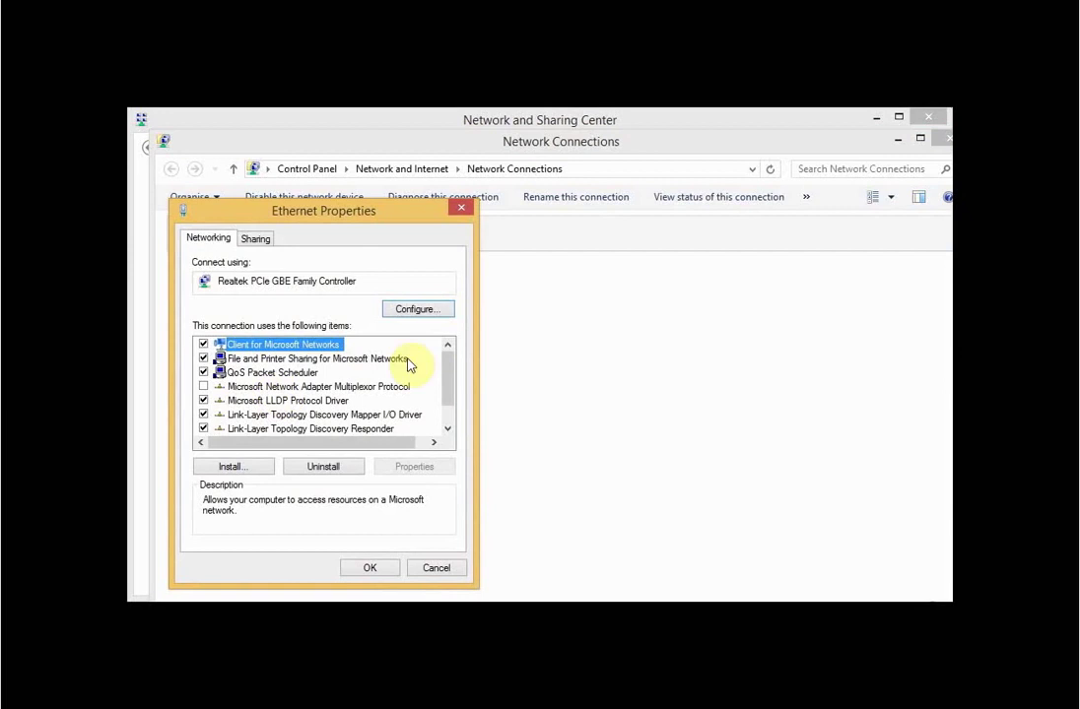
- Review the static IPv4 192.168.1.200, gateway 192.168.1.1, DNS 8.8.8.8, and close both dialogs
drag(446, 369, 445, 398)
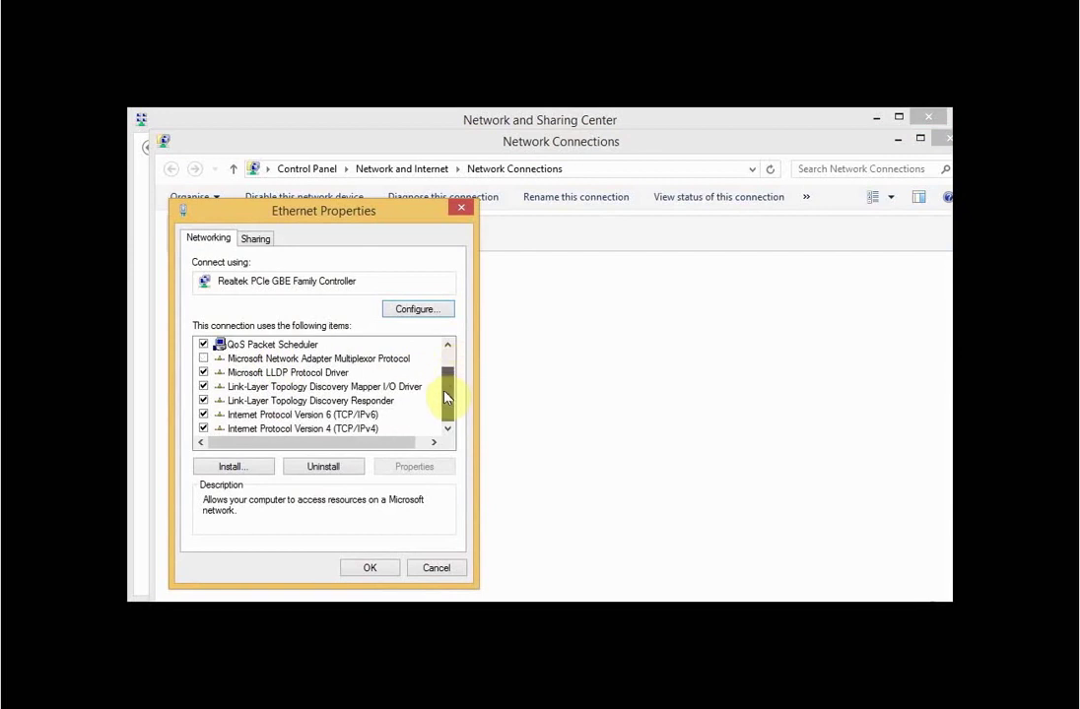
click(310, 431)
double_click(311, 434)
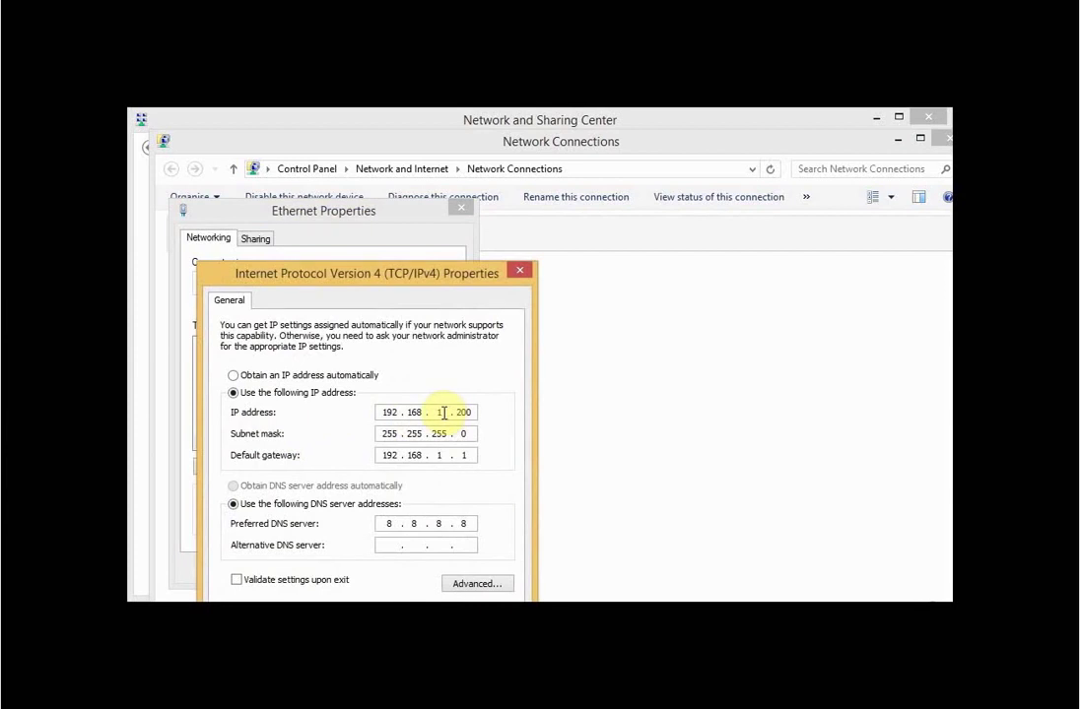
double_click(440, 412)
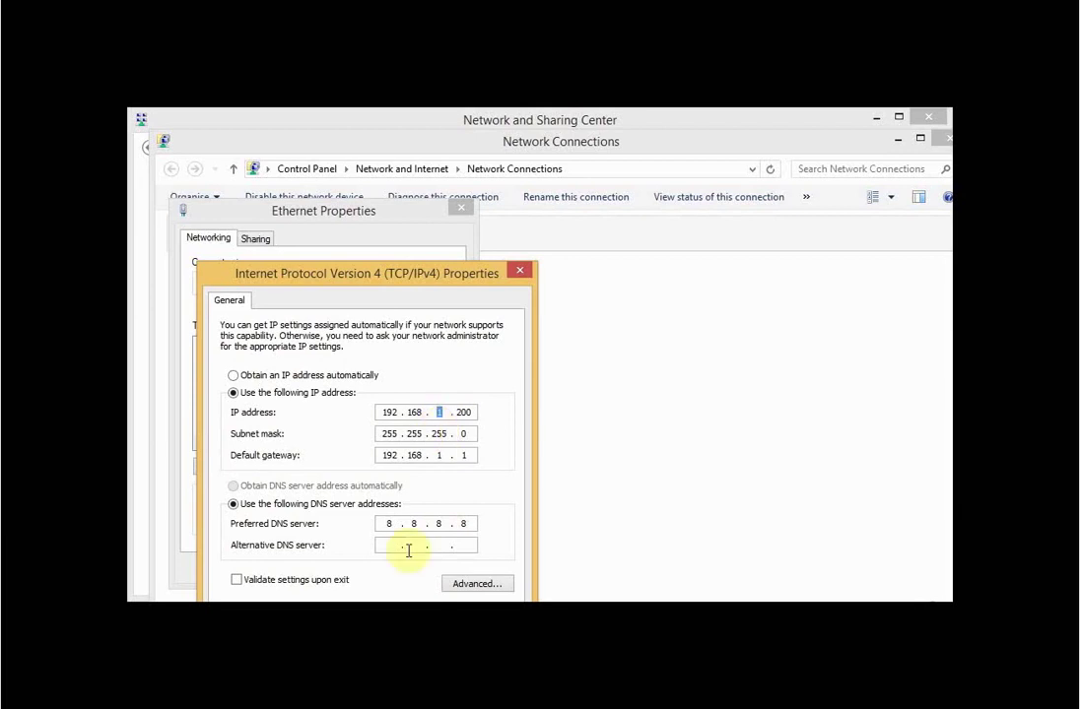
click(429, 631)
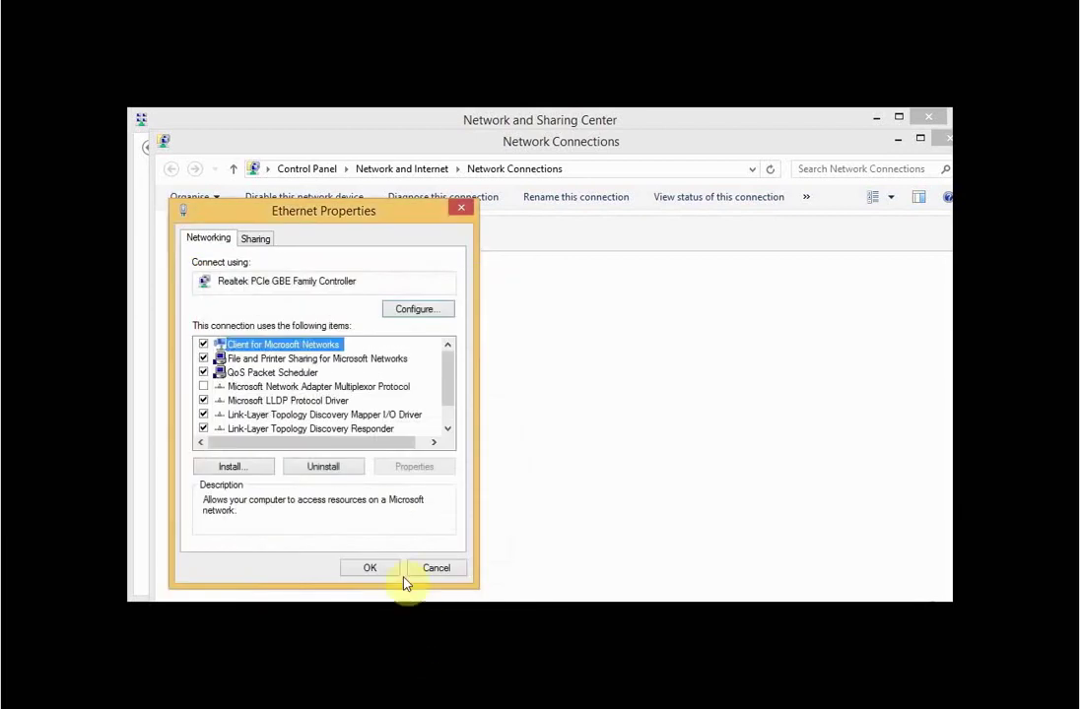
click(369, 568)
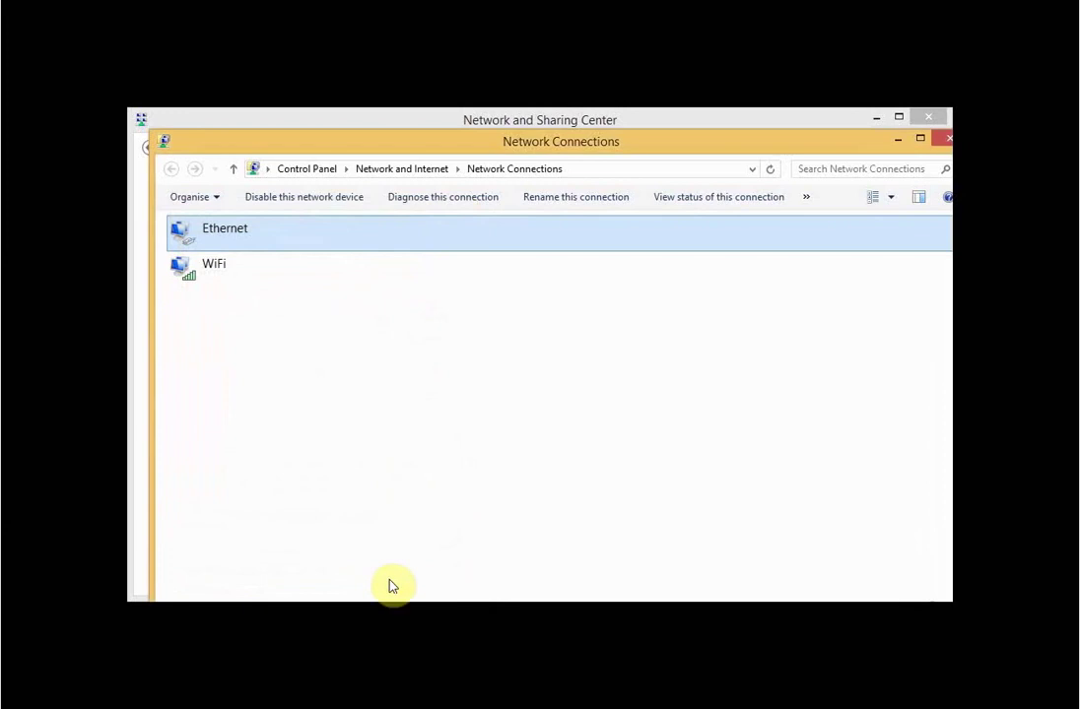
- Log into the CooVox GUI at 192.168.1.100:9999 as admin with the default password, dismissing the alert
click(485, 684)
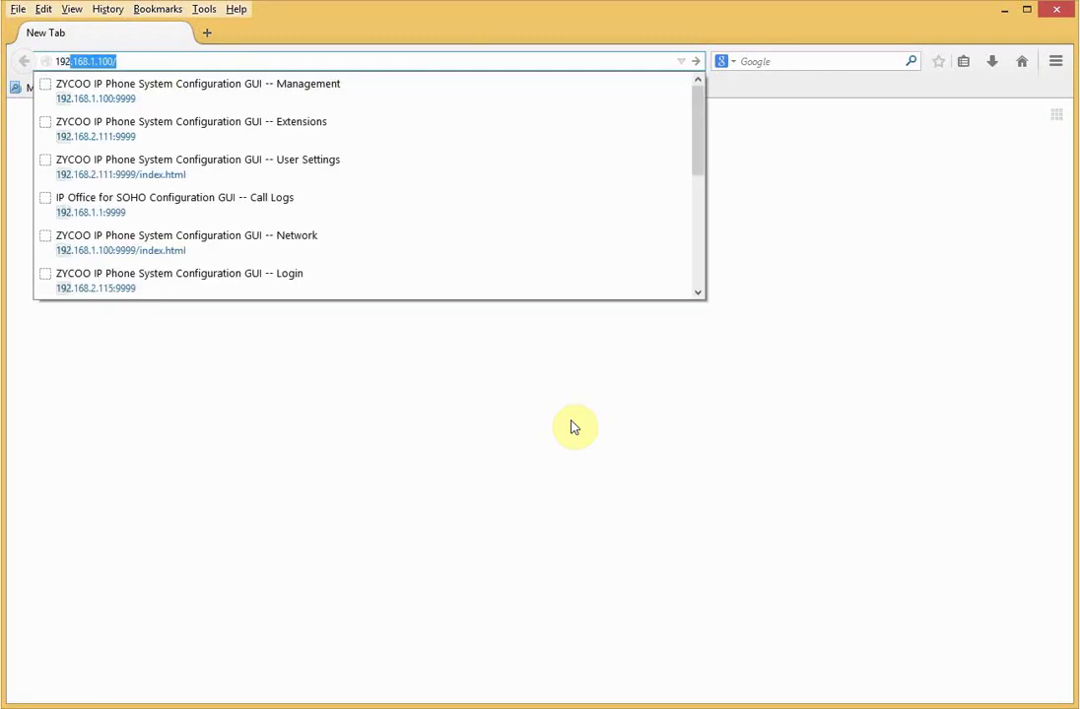
key(Down)
key(Return)
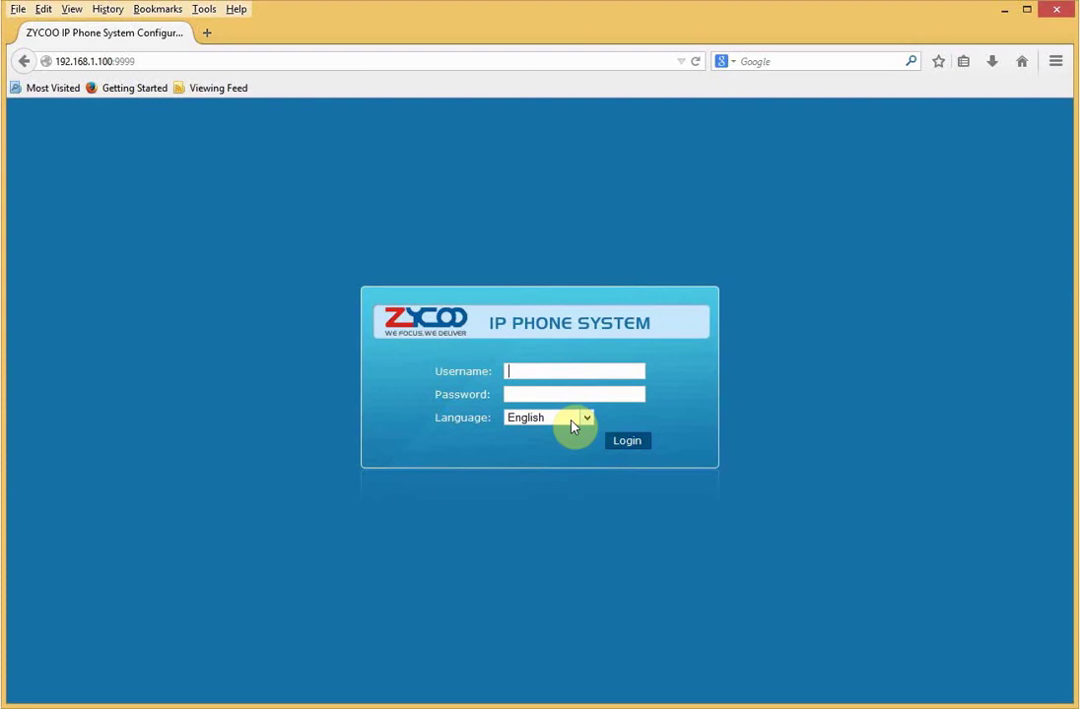
text(admi)
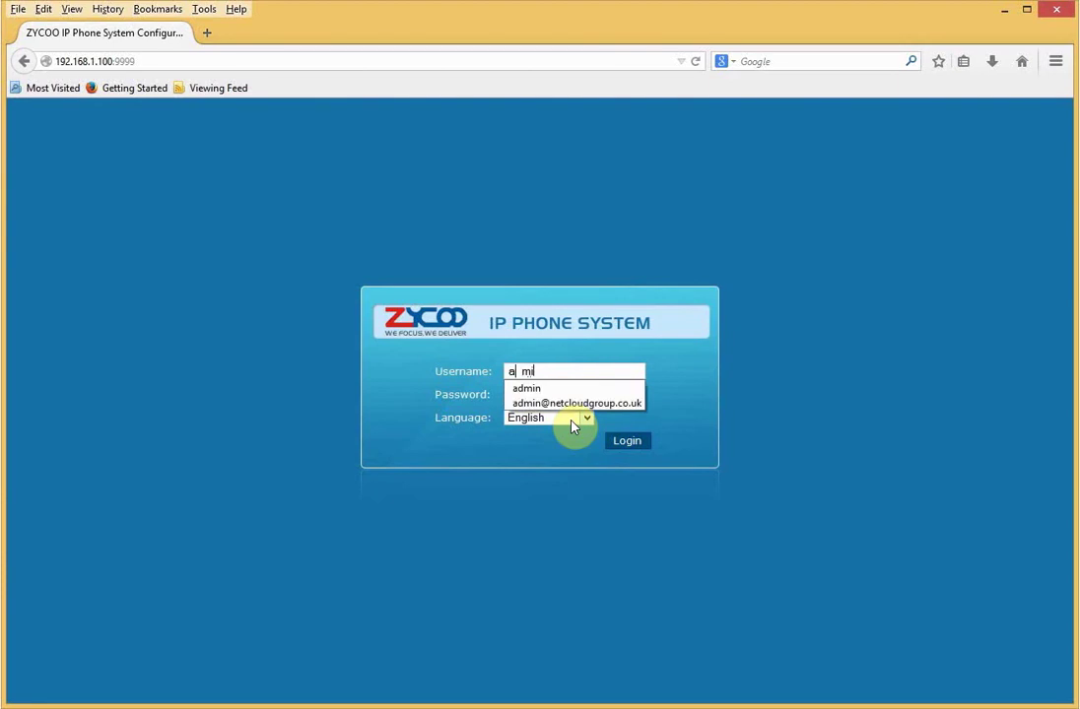
text(n)
key(Tab)
text(a)
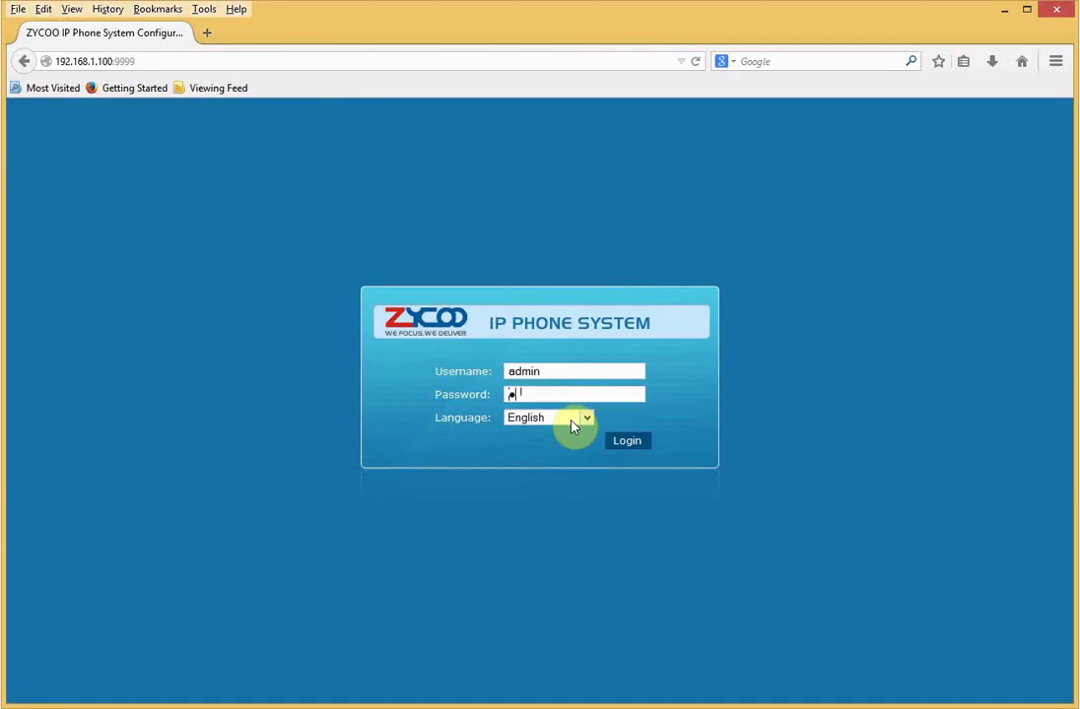
text(dmin)
key(Return)
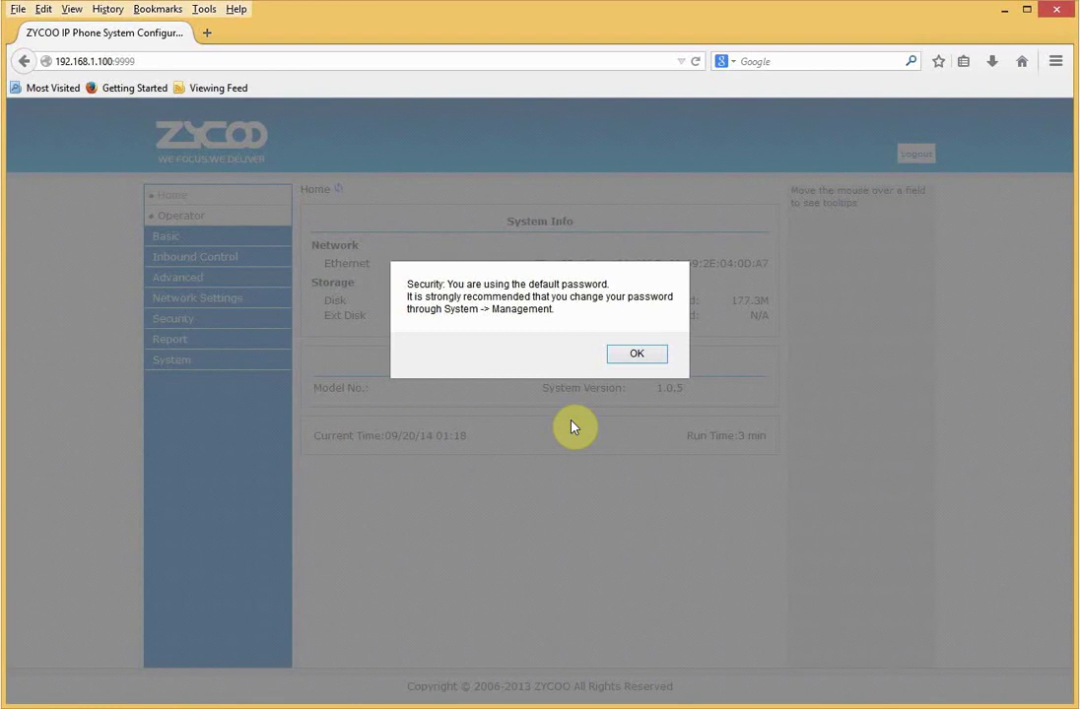
key(Return)
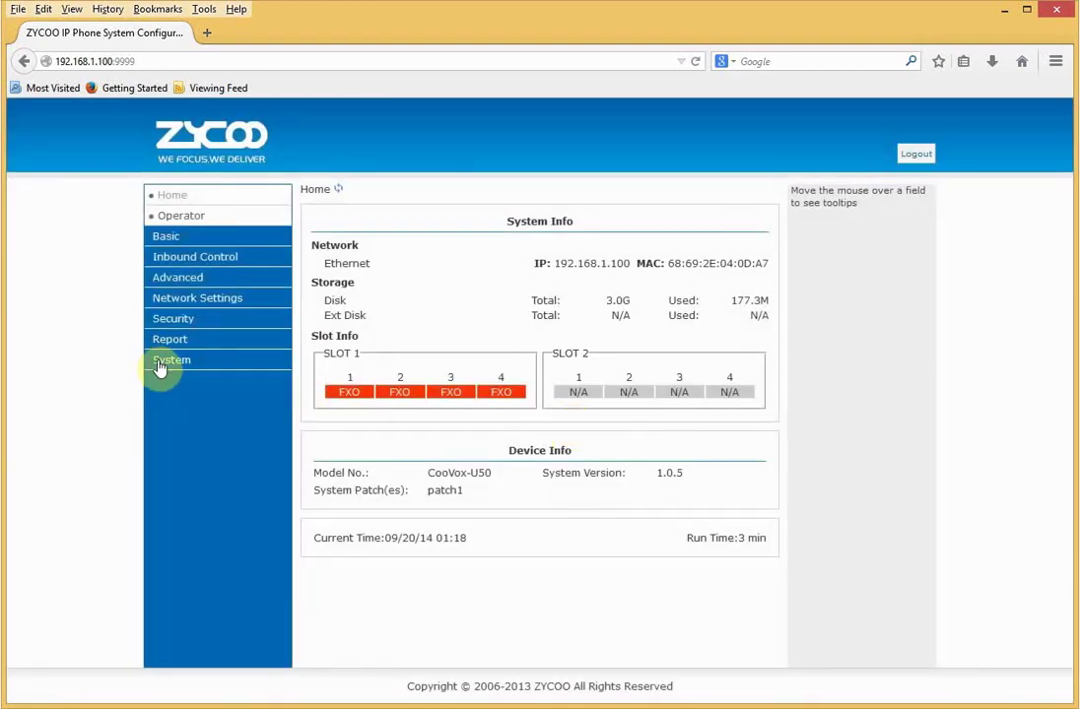
- On System > Management, replace the current admin password with a new one and confirm both prompts
click(160, 363)
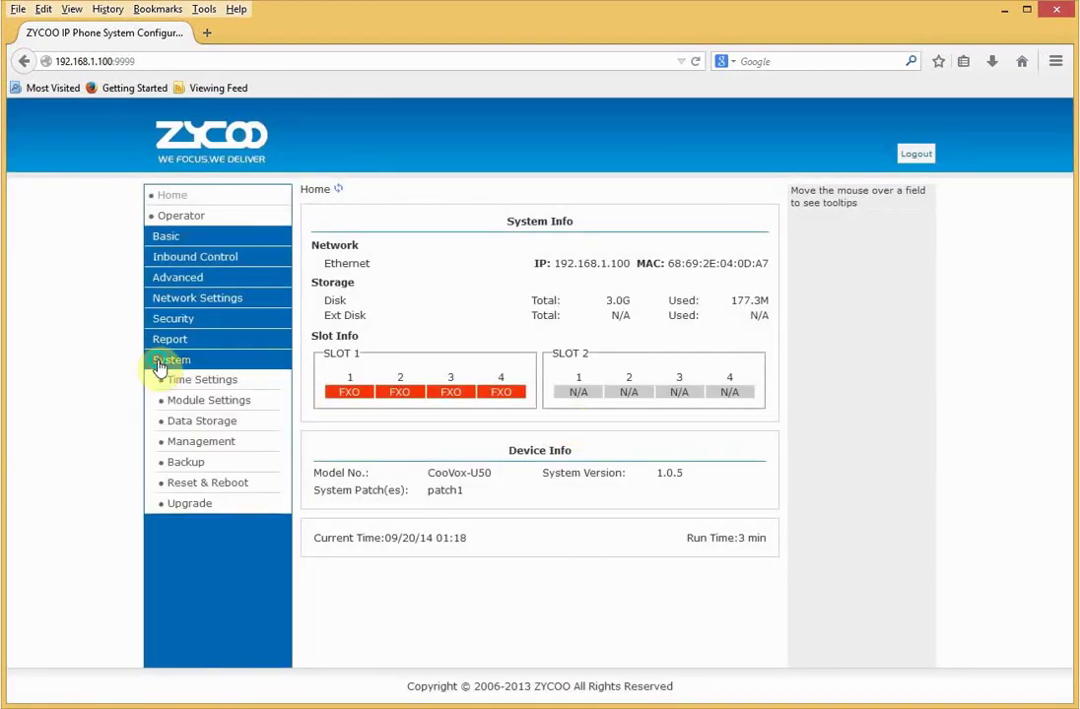
click(188, 443)
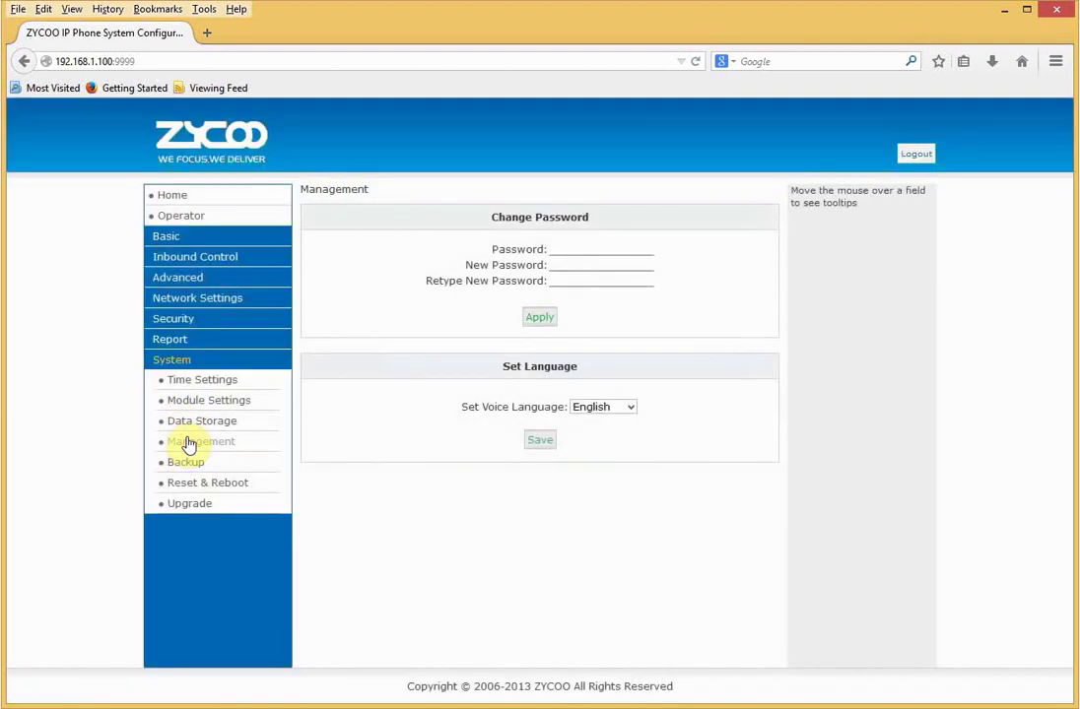
click(558, 248)
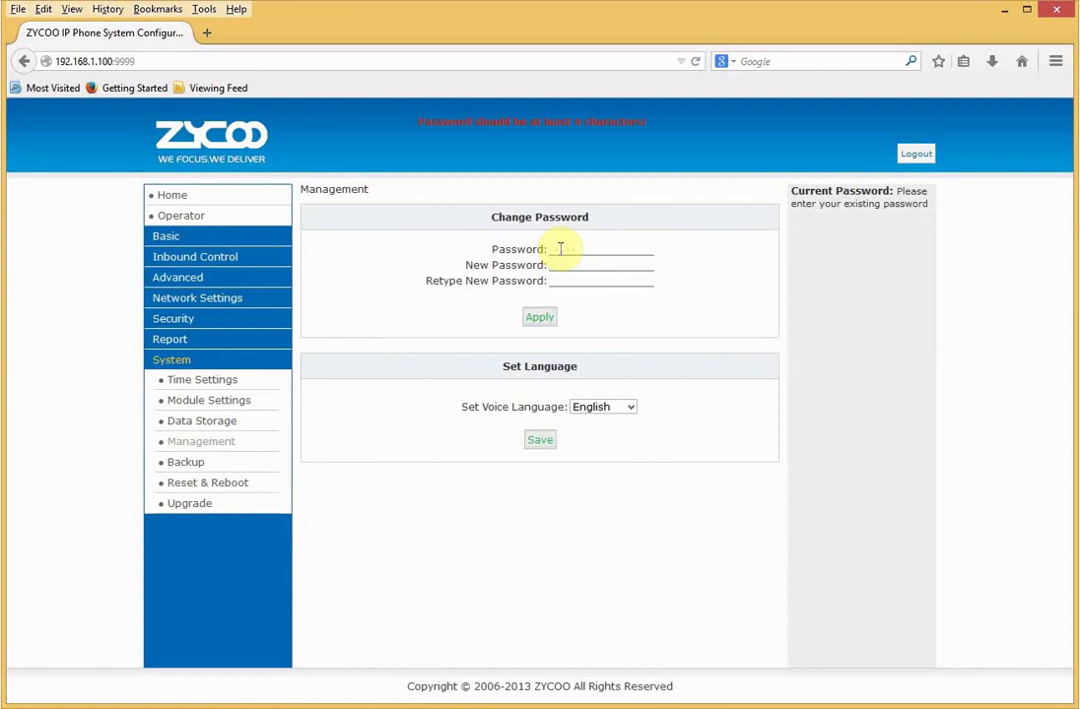
text(zycoo)
key(Tab)
text(zycoo123)
key(Tab)
text(zycoo123)
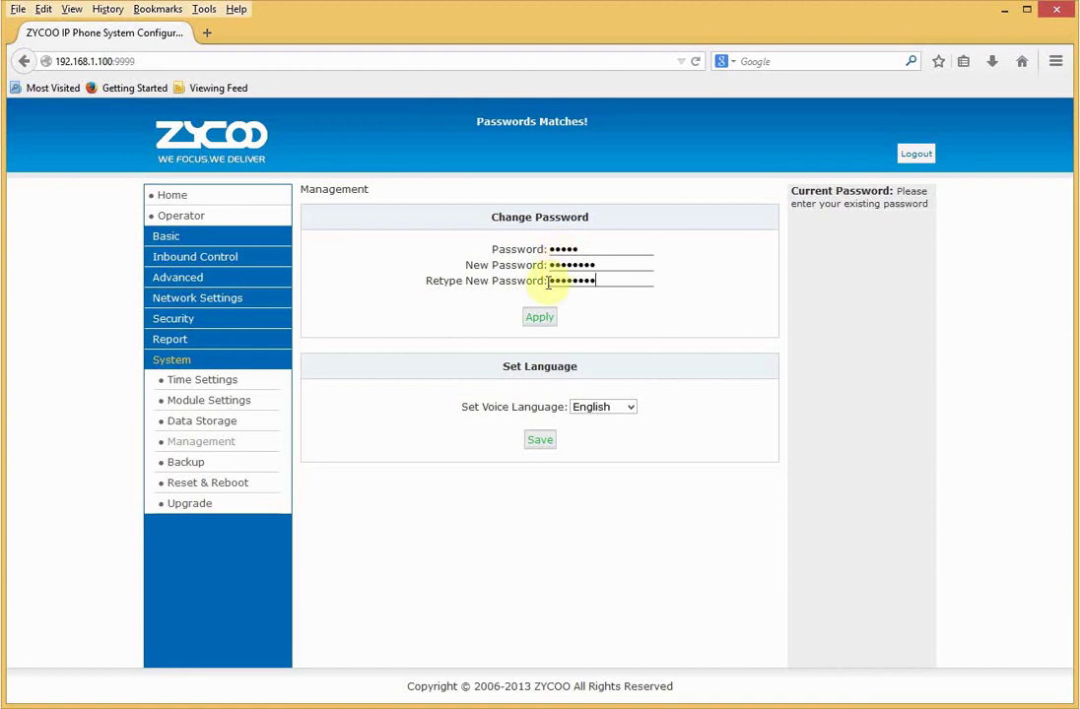
click(540, 319)
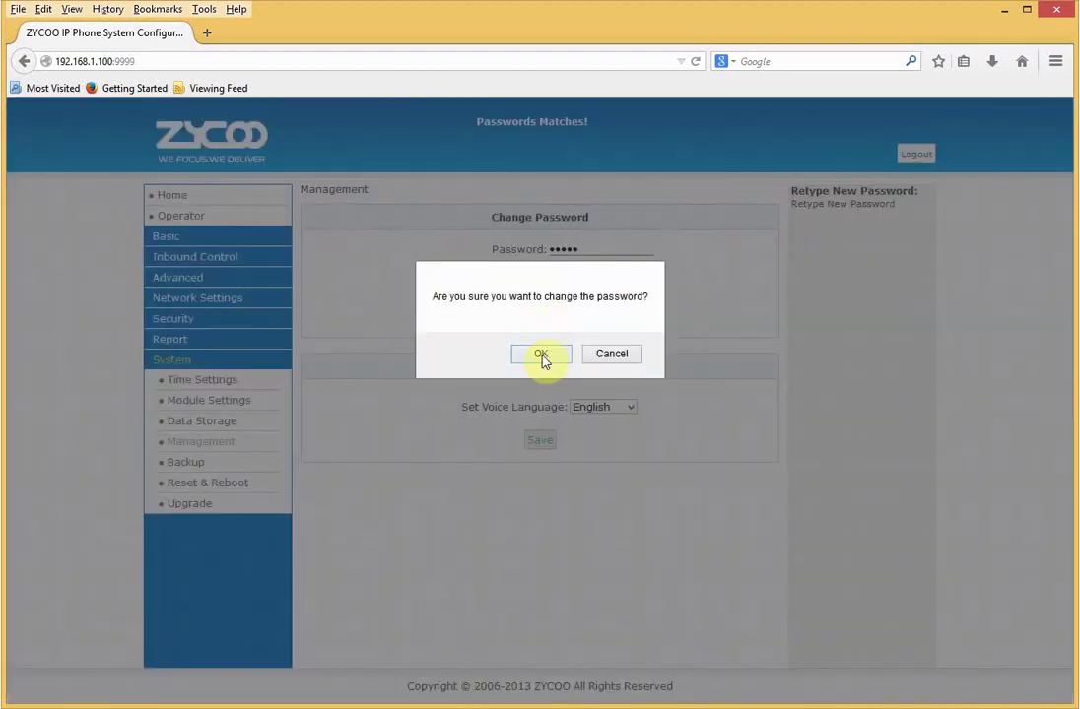
click(541, 357)
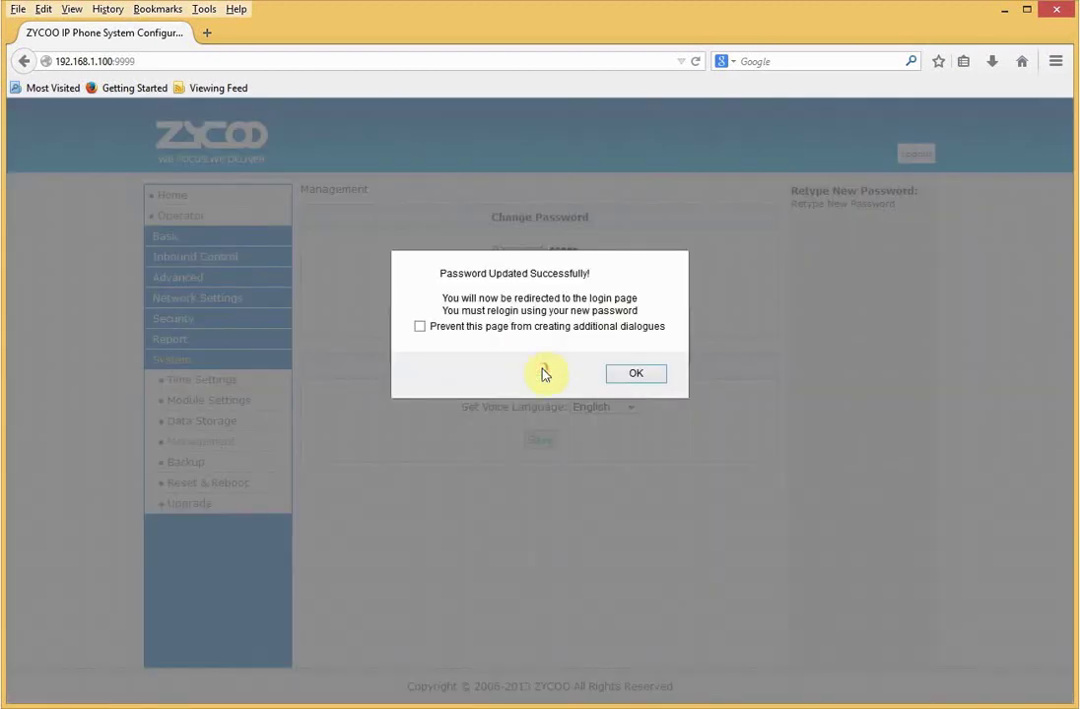
click(636, 376)
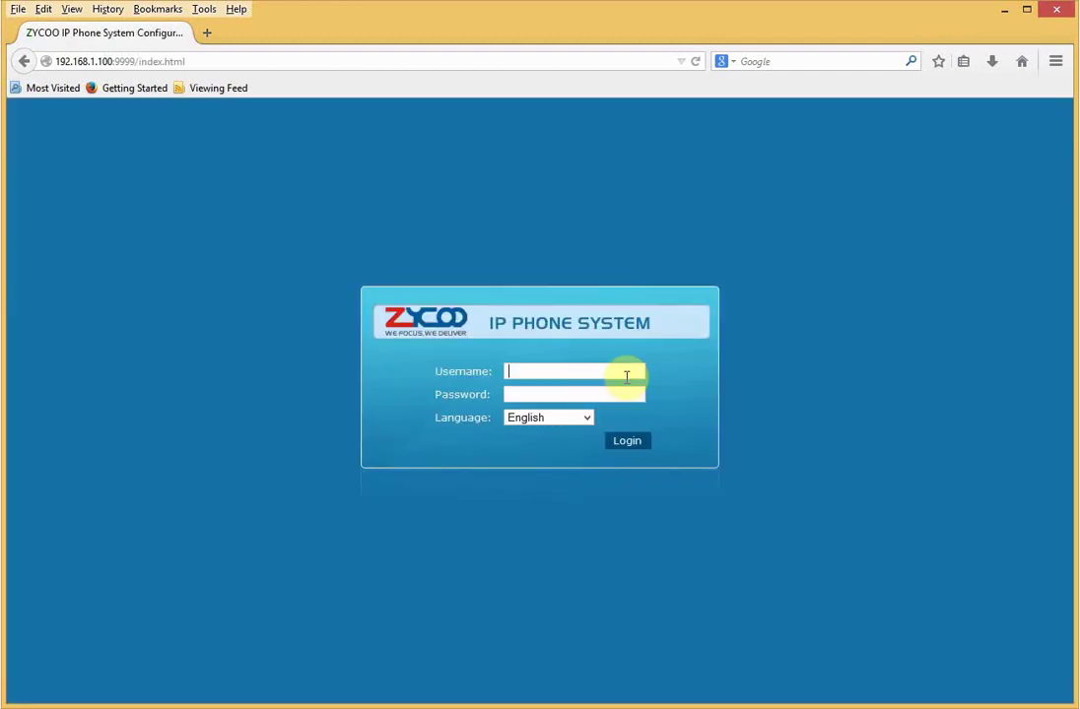
- Log back in as admin using the new password
text(admin)
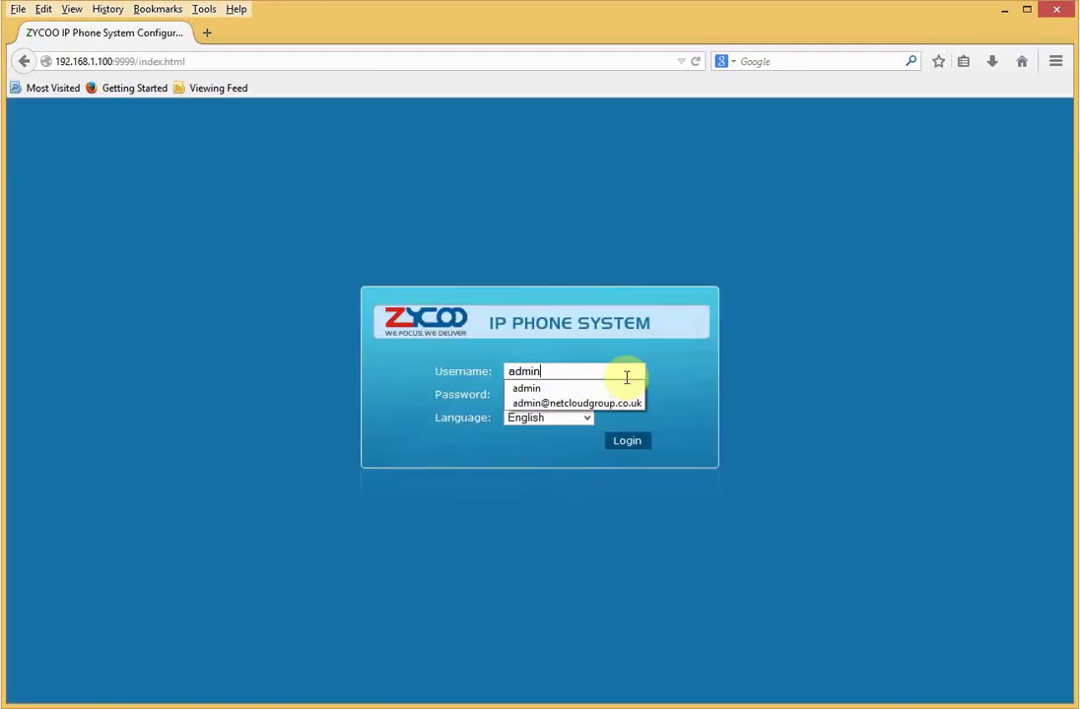
key(Tab)
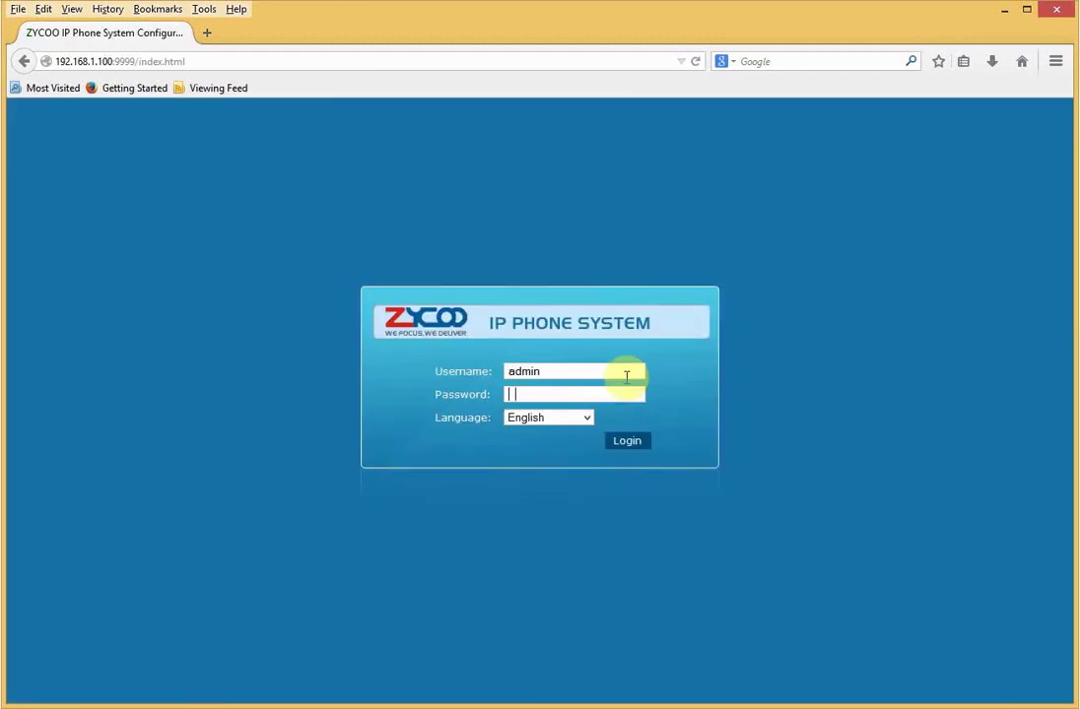
text(password)
key(Return)
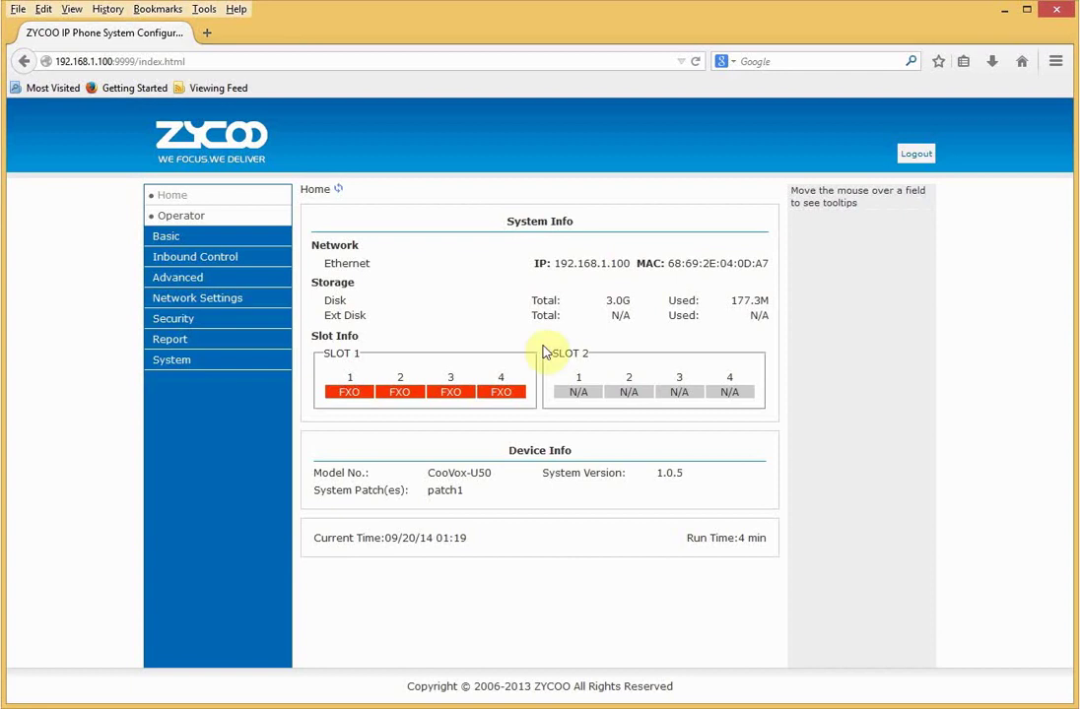
- Set the PBX IP to 192.168.2.115 and gateway to 192.168.2.1, save, and reboot
click(226, 304)
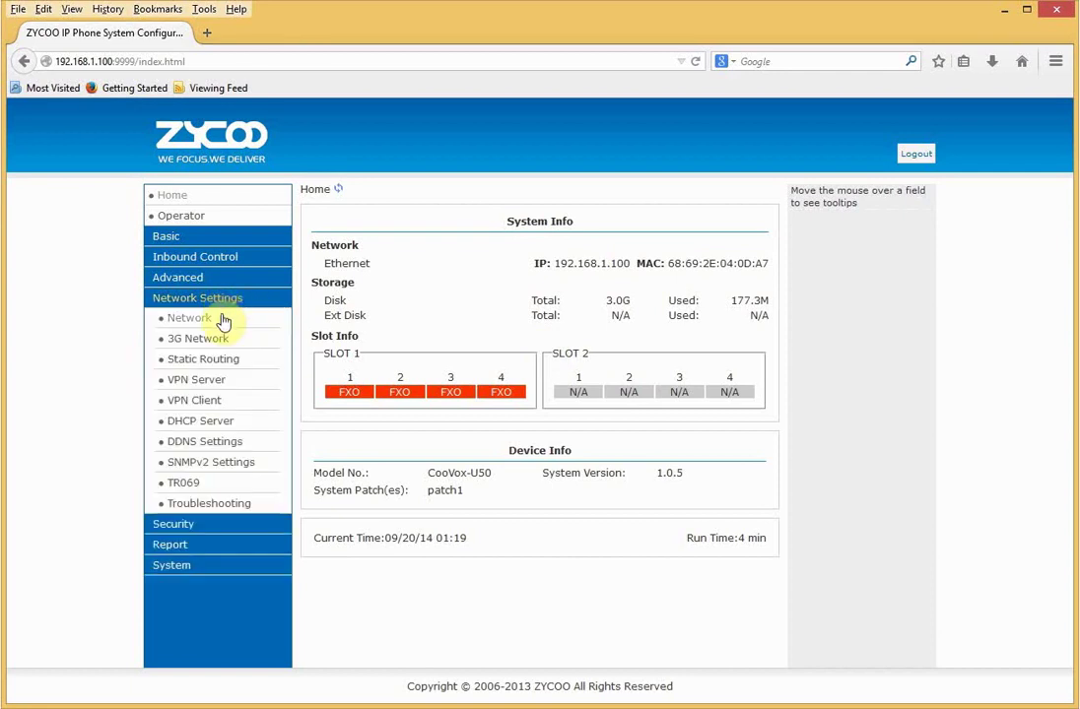
click(221, 318)
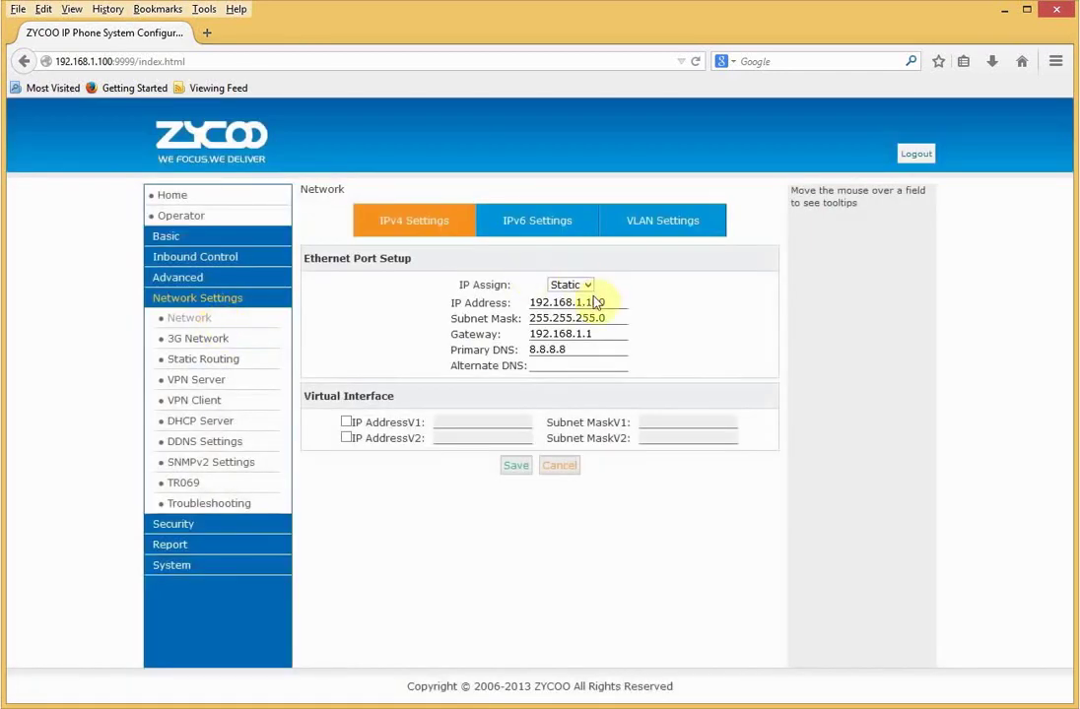
click(581, 304)
key(BackSpace)
text(2.1)
key(Delete)
key(Delete)
key(Delete)
text(15)
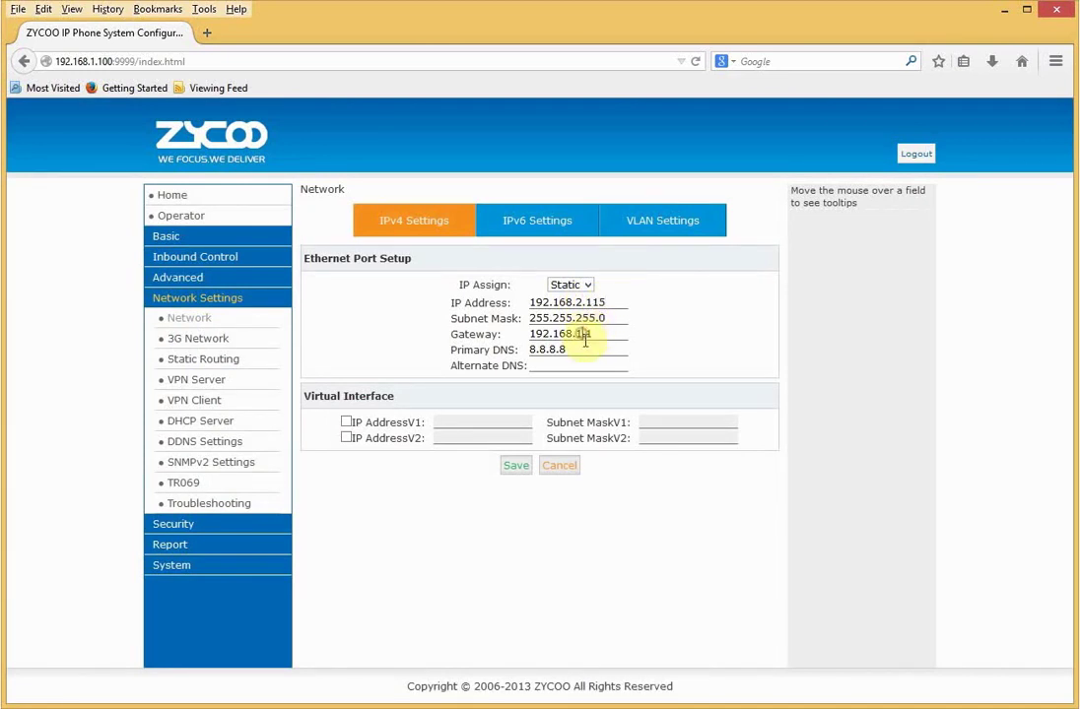
key(BackSpace)
text(2)
click(516, 467)
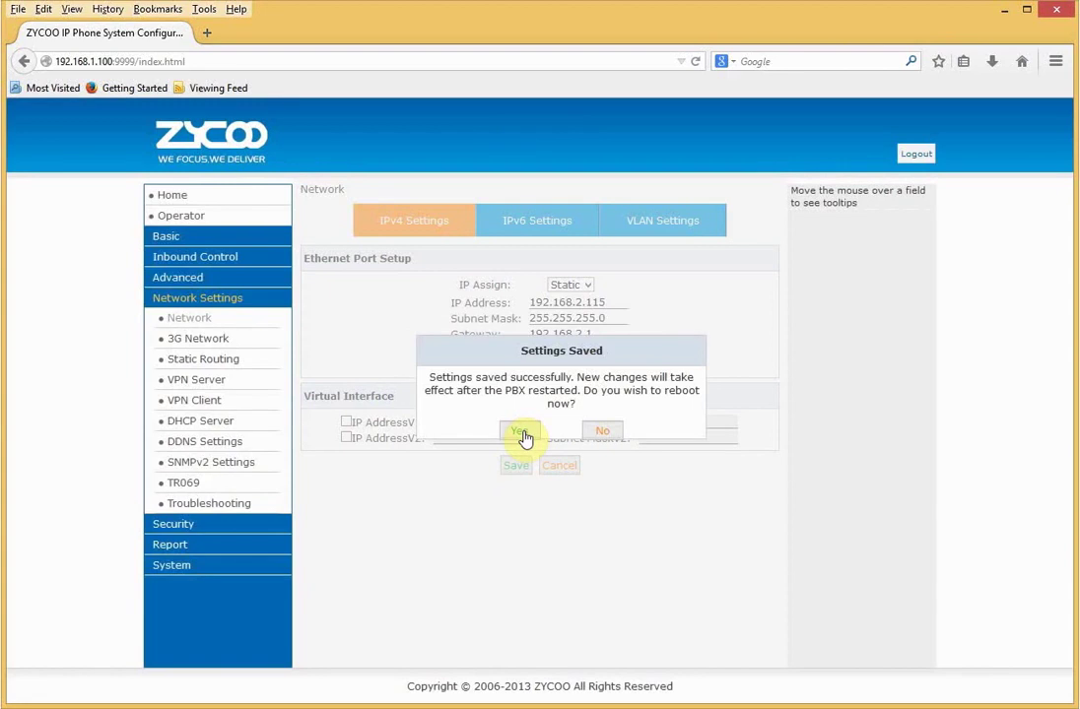
click(522, 433)
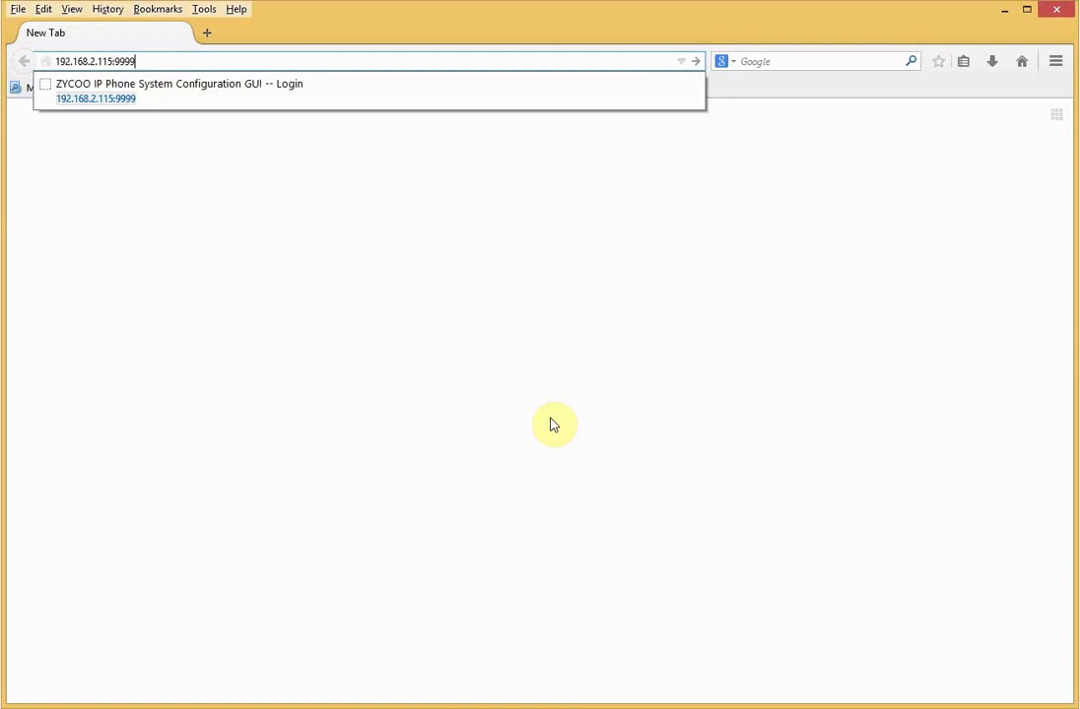
- Log in as admin at the new address 192.168.2.115:9999 with the account password
key(Return)
text(ad)
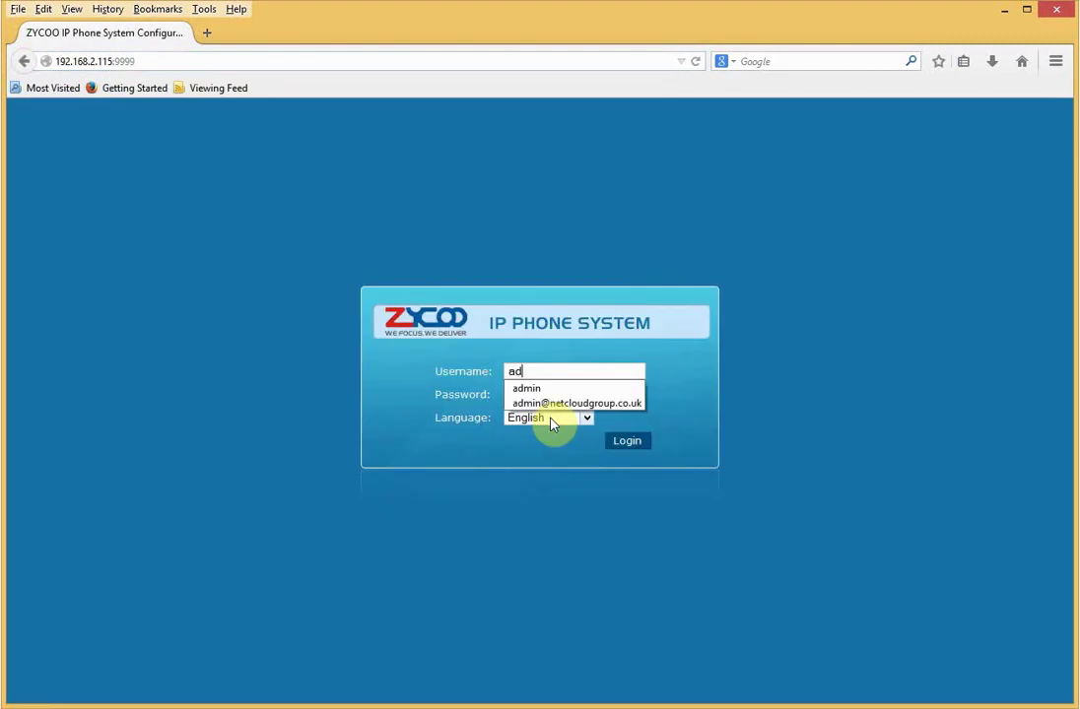
text(min)
key(Tab)
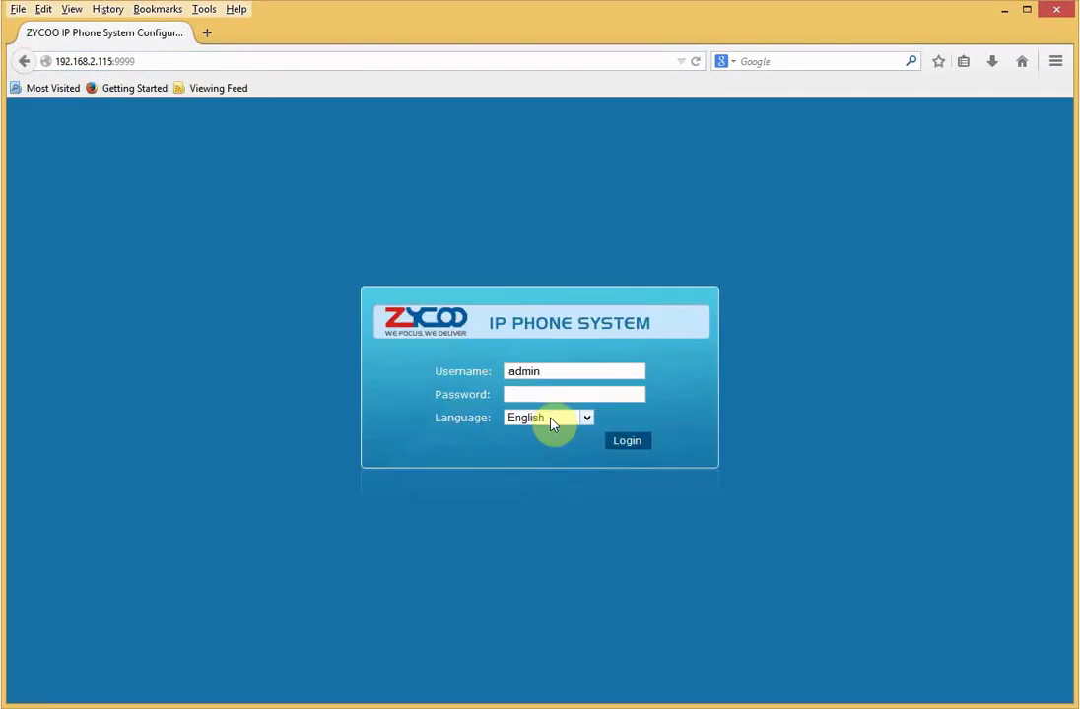
text(admin123)
key(Return)
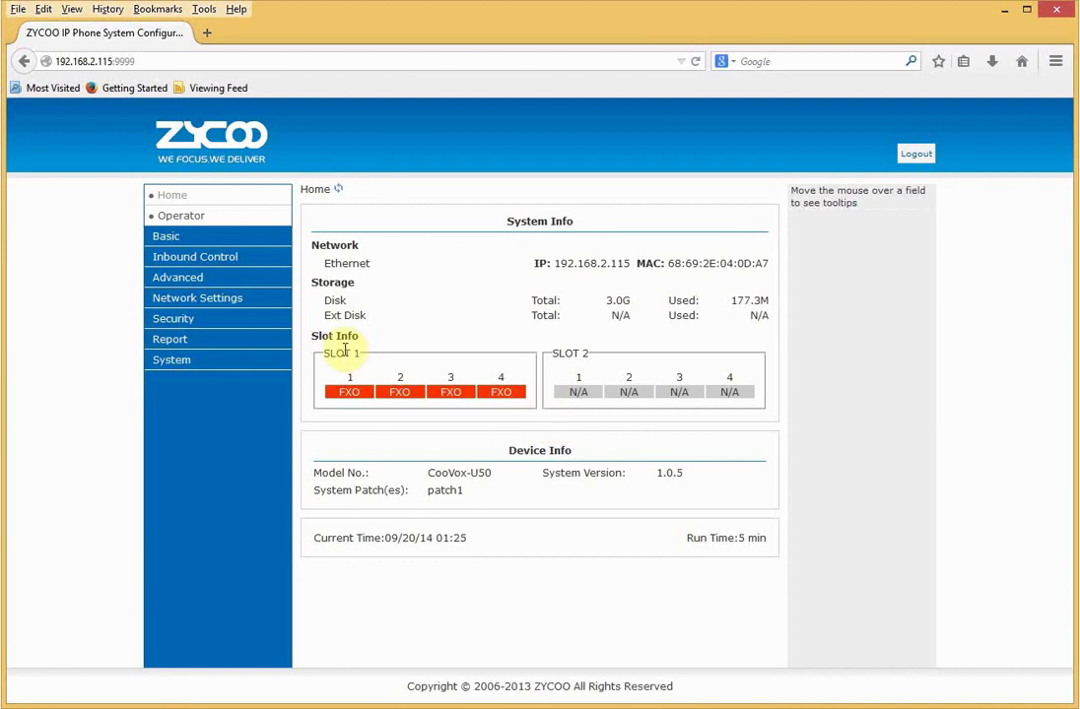
- Ping the gateway 192.168.2.1 from the Network Settings Troubleshooting page
click(225, 304)
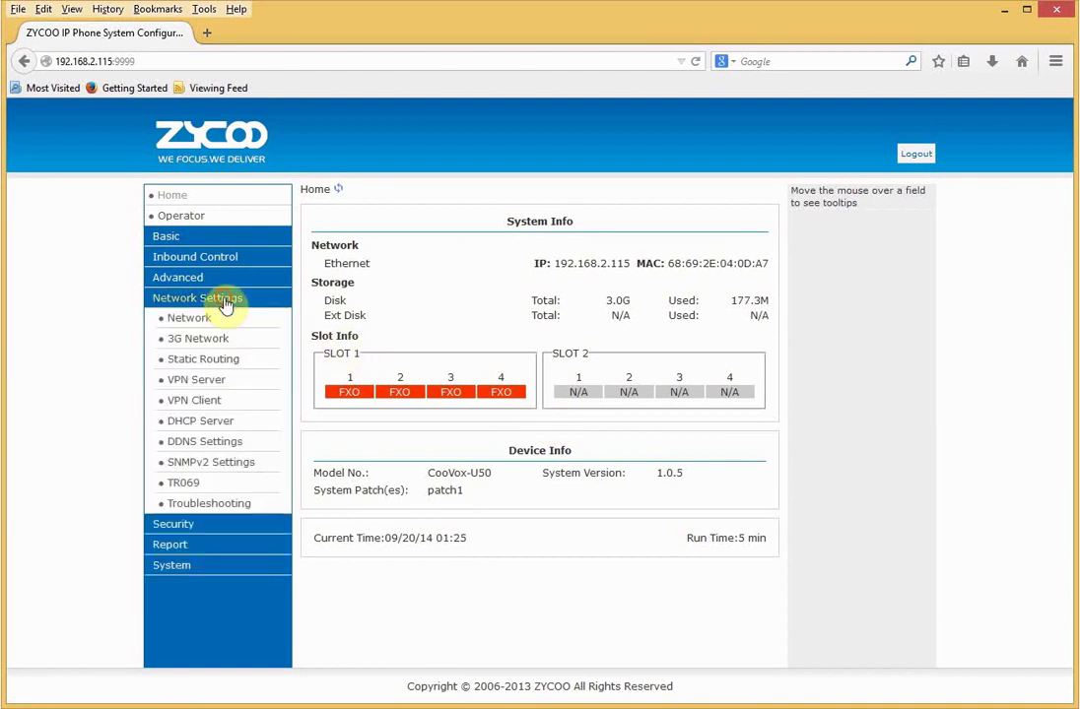
click(244, 503)
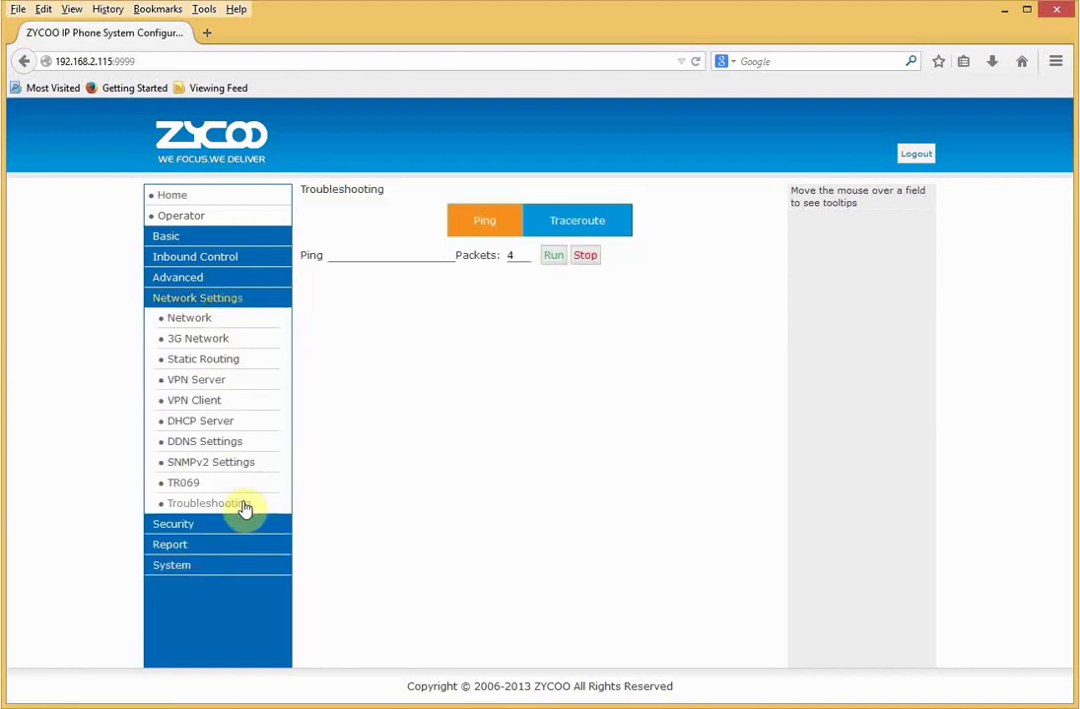
click(373, 255)
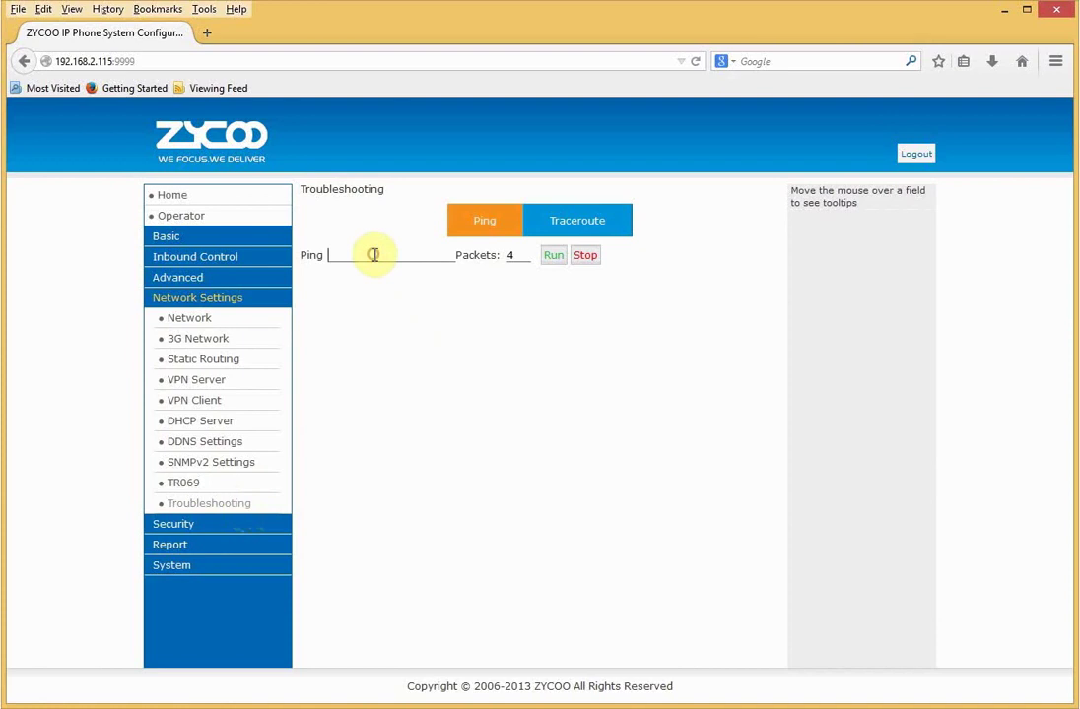
text(192.168.2.1)
click(553, 258)
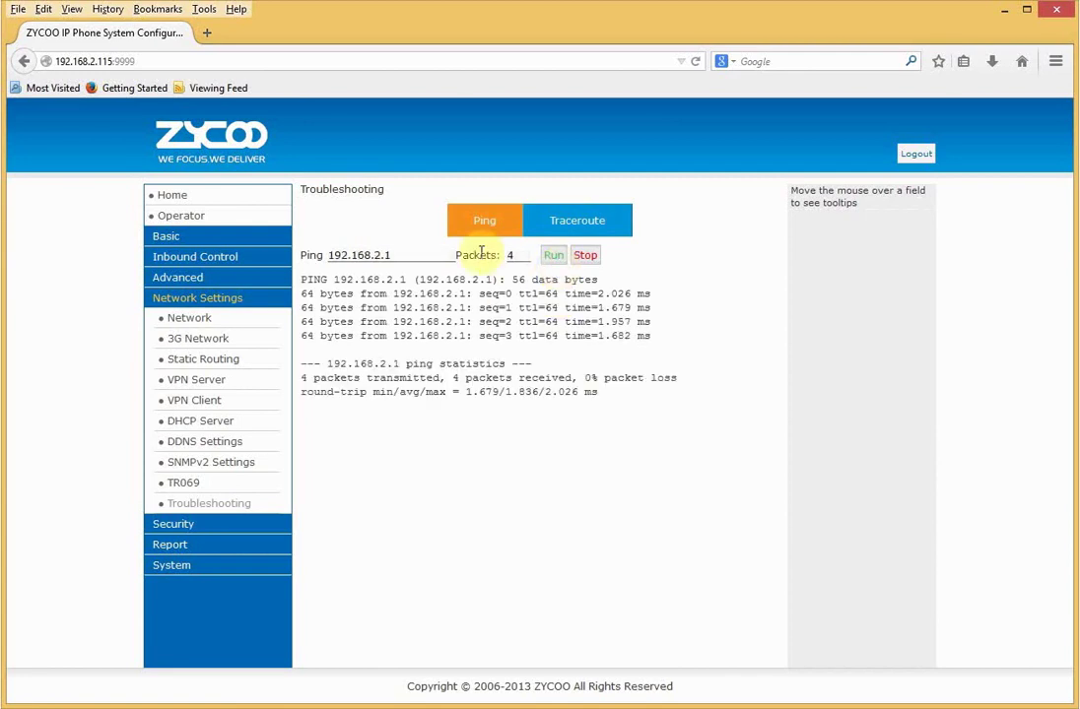
- Ping 8.8.8.8 to confirm internet access with 0% packet loss
click(392, 256)
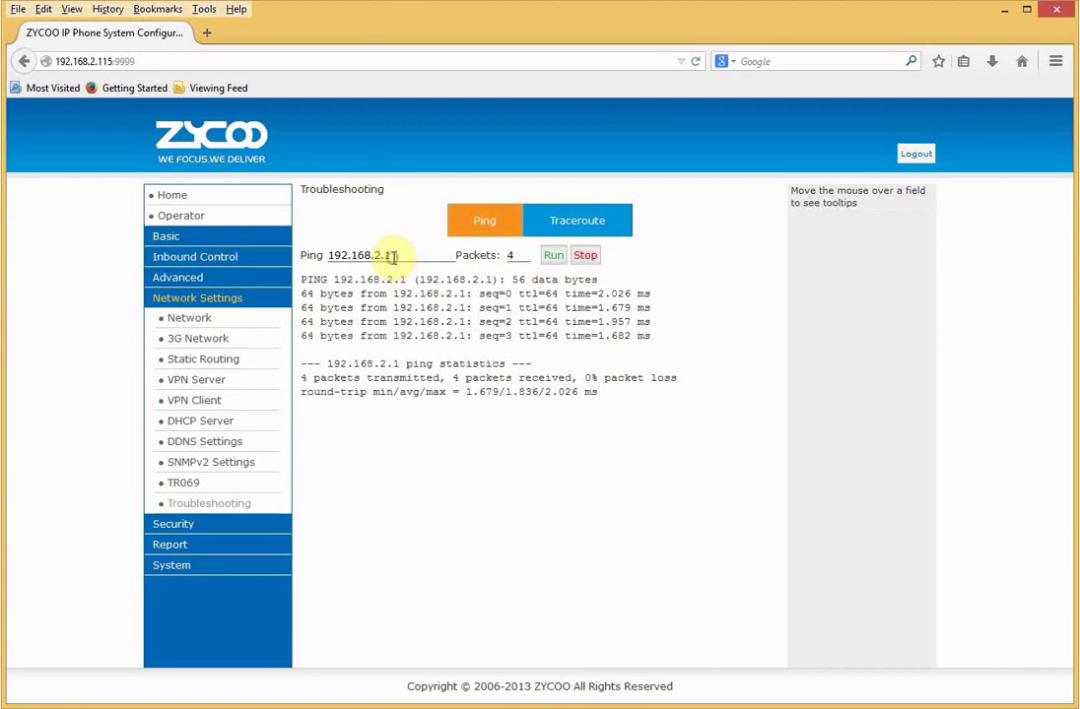
key(shift+Left)
key(shift+Left)
key(shift+Left)
key(shift+Left)
key(shift+Left)
key(shift+Left)
key(shift+Left)
key(shift+Left)
key(shift+Left)
key(shift+Left)
key(shift+Left)
key(BackSpace)
text(8.8.8.8)
click(548, 262)
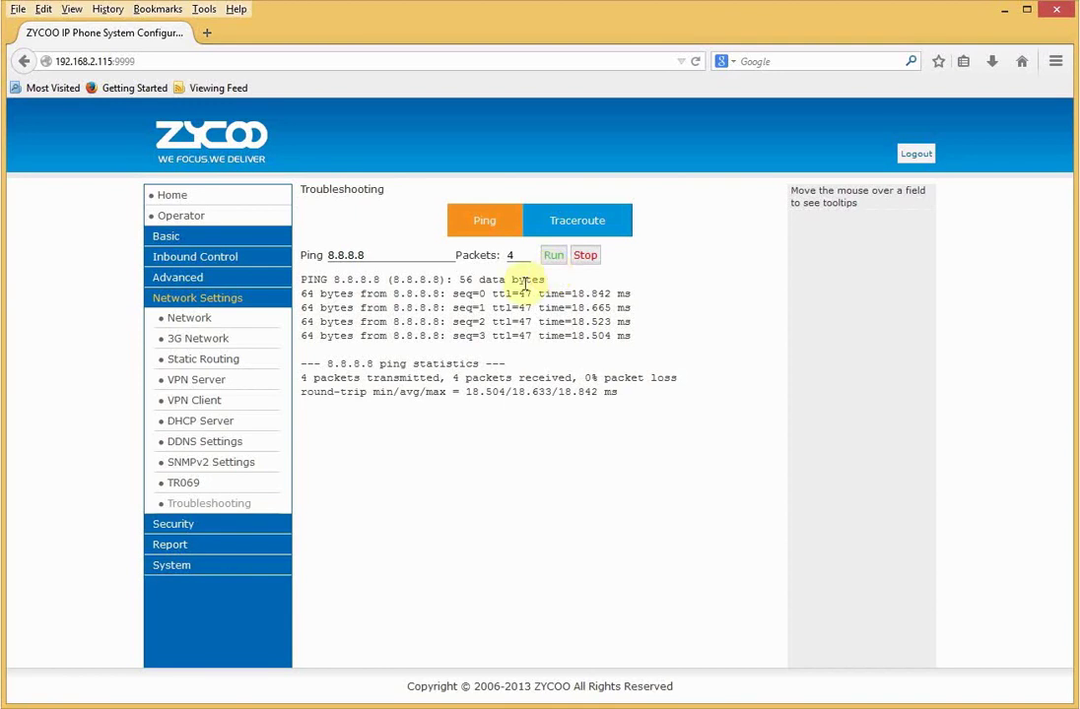
- Set the time zone to Europe/London in System > Time Settings, save, and reboot the PBX
click(180, 568)
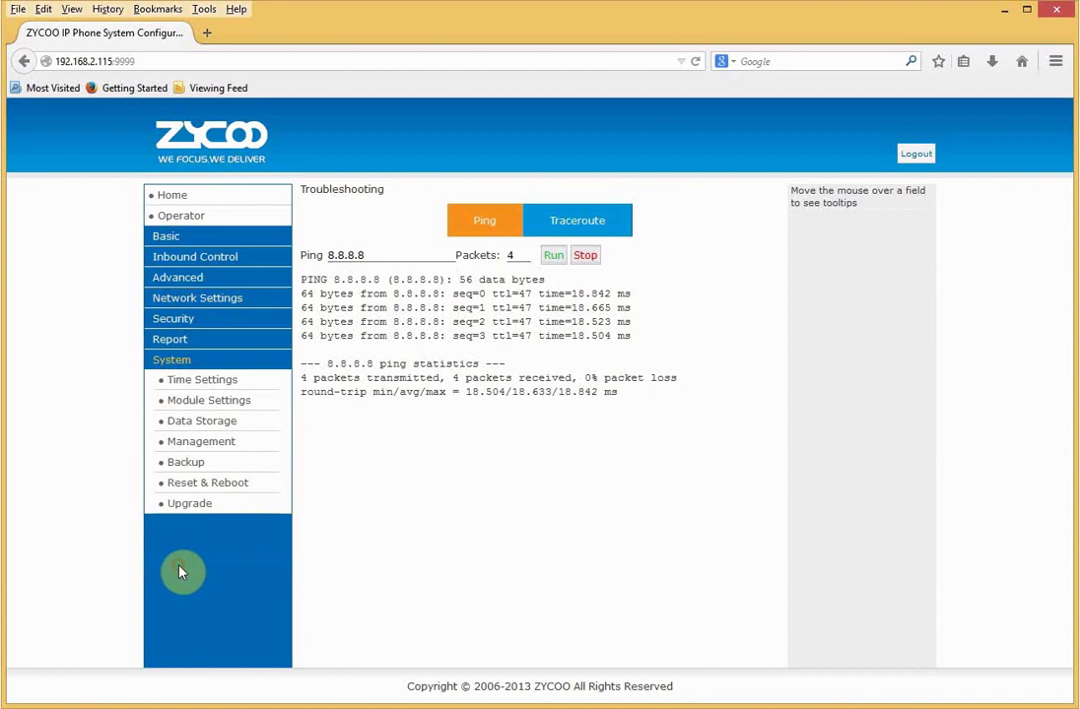
click(204, 381)
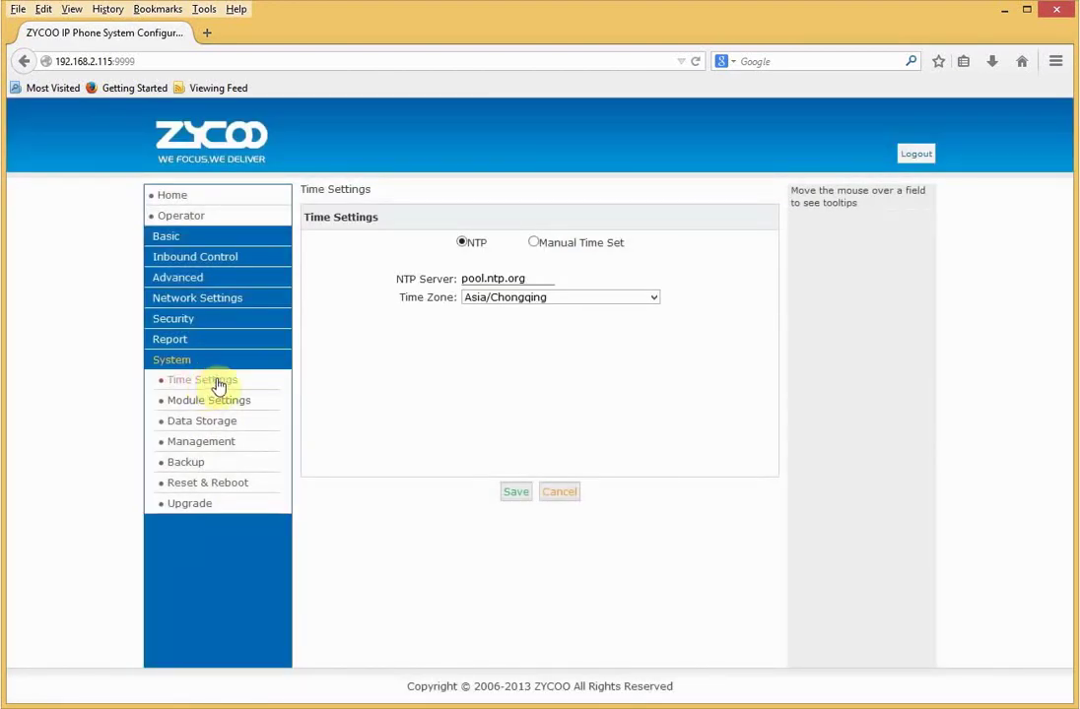
click(472, 298)
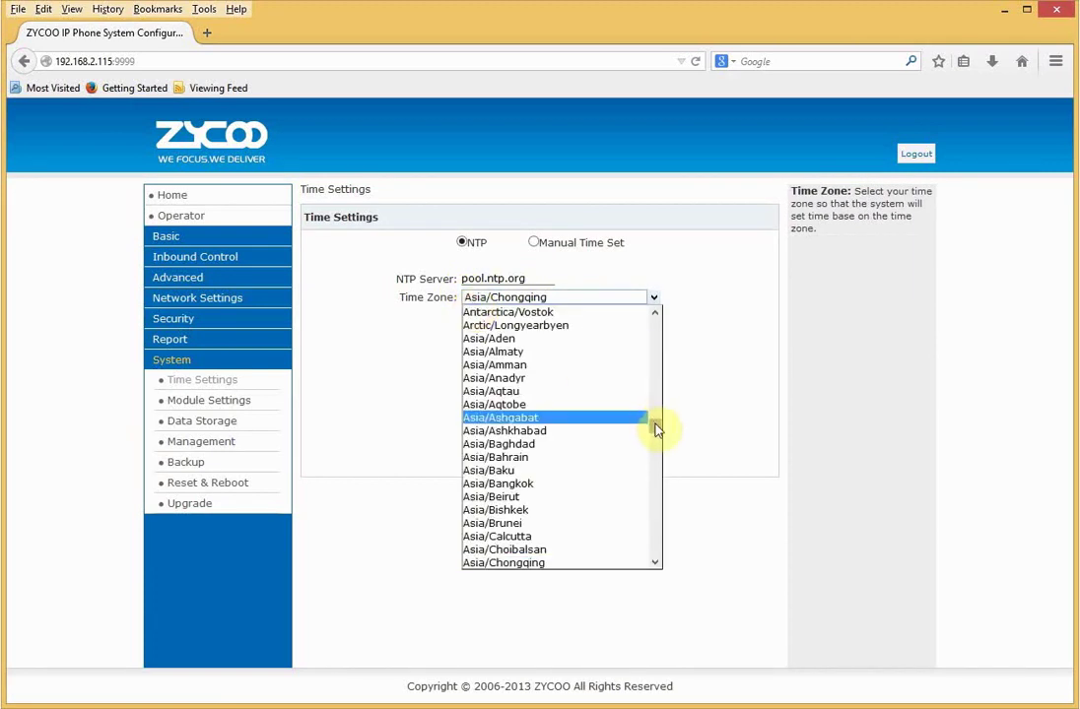
drag(653, 429, 650, 509)
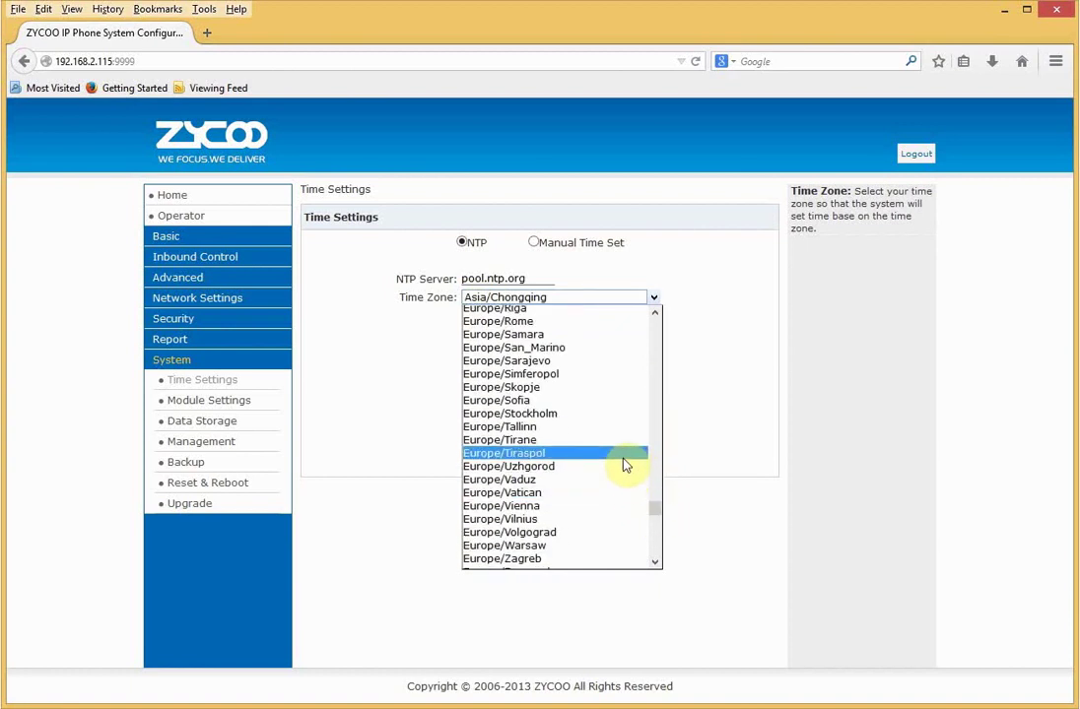
drag(659, 511, 655, 496)
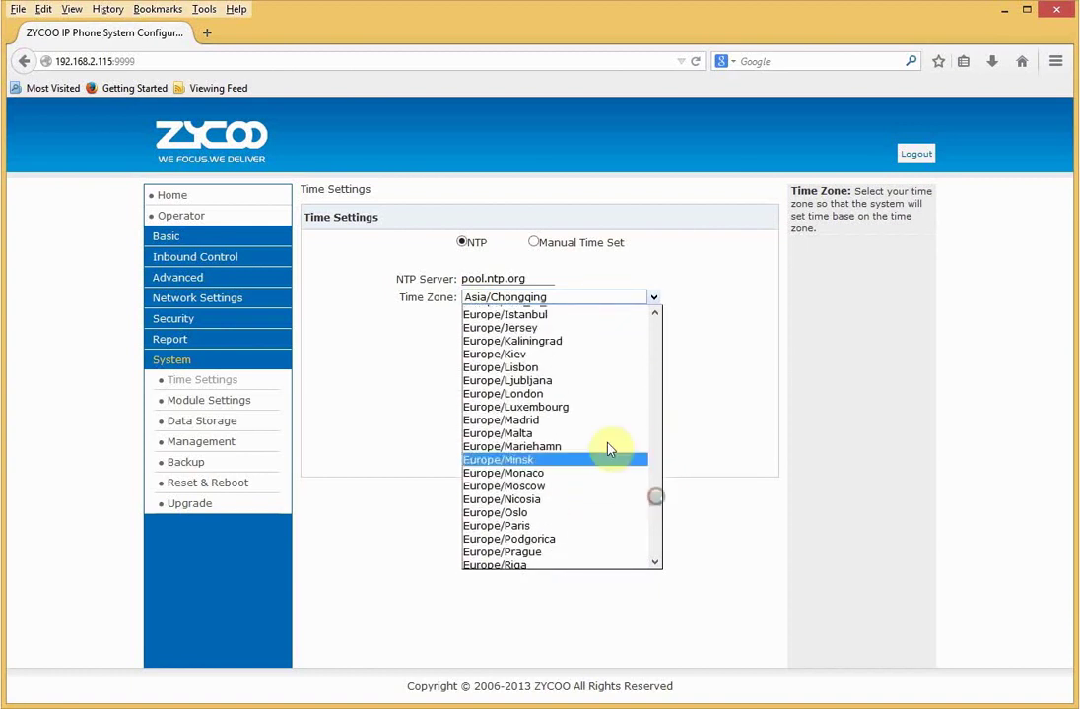
click(584, 394)
click(510, 494)
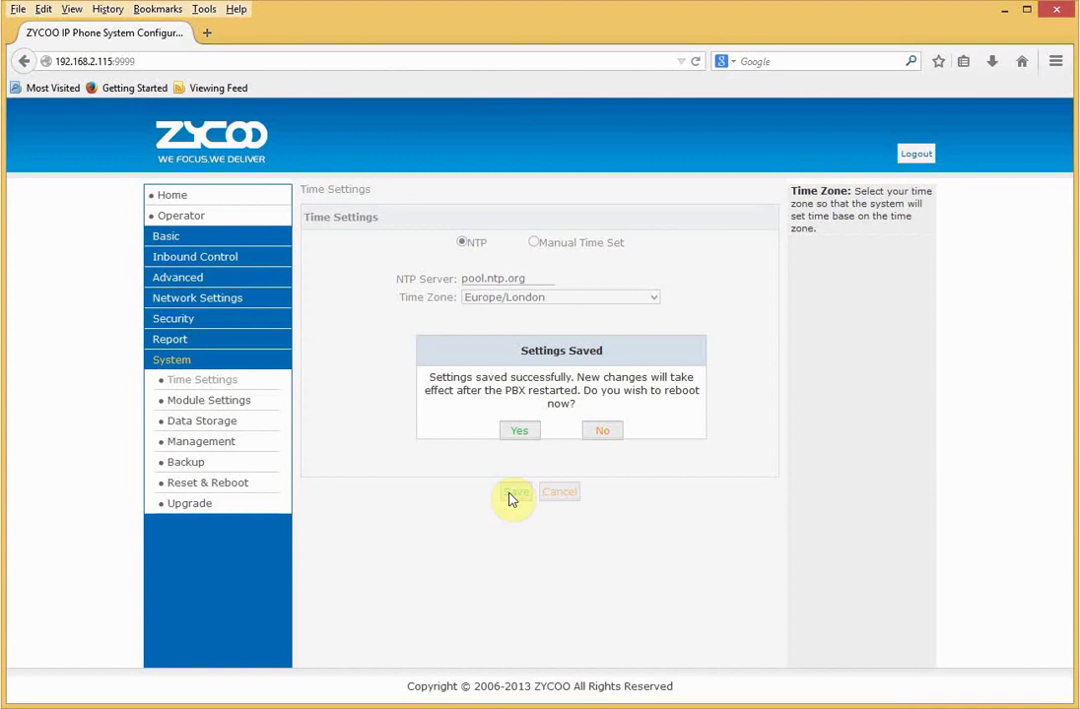
click(515, 433)
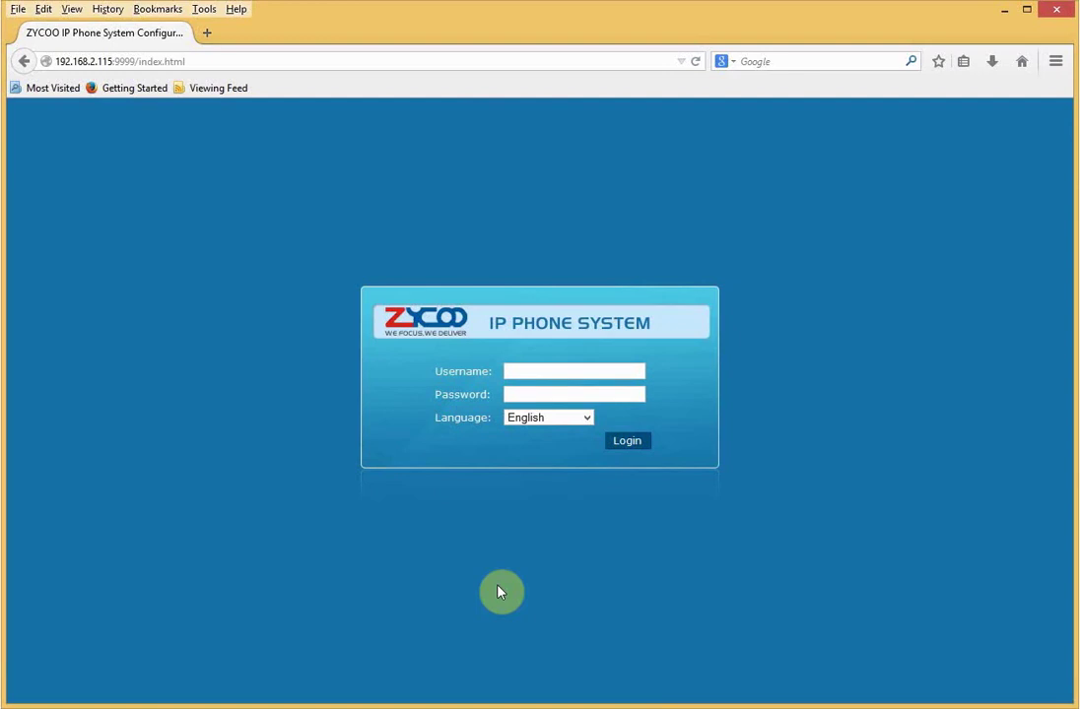
- Log back in as admin with the account password after the reboot
click(540, 371)
text(admin)
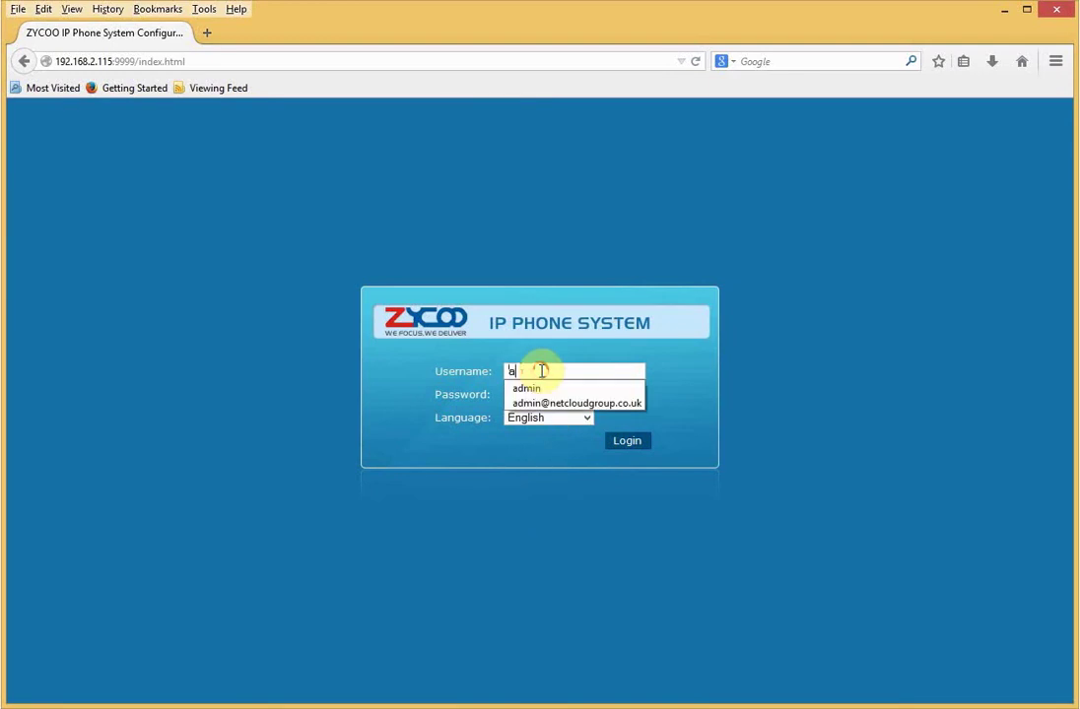
key(Tab)
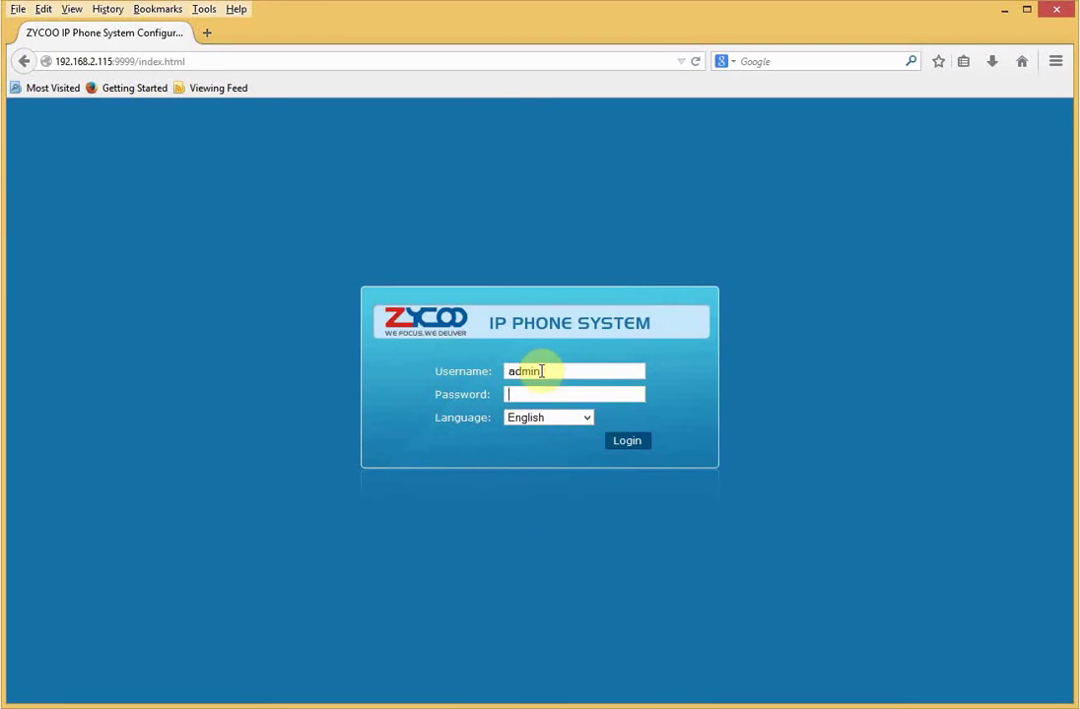
text(password)
key(Return)
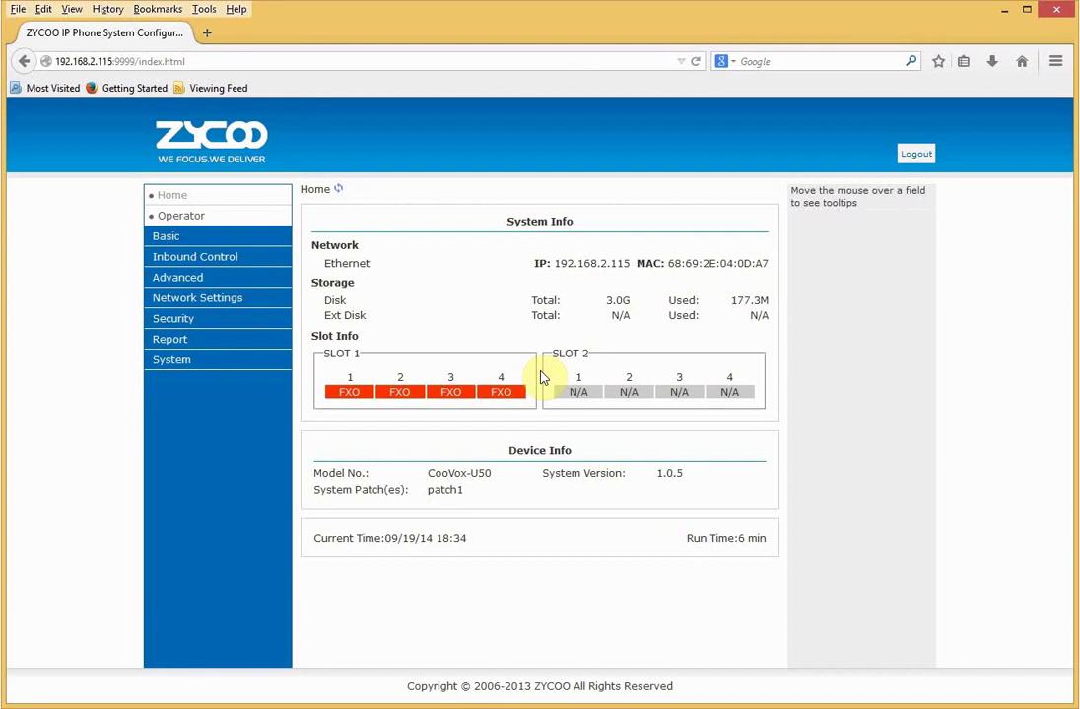
- Open Basic > Extensions to list SIP extensions 800–809 on DialPlan1
click(182, 237)
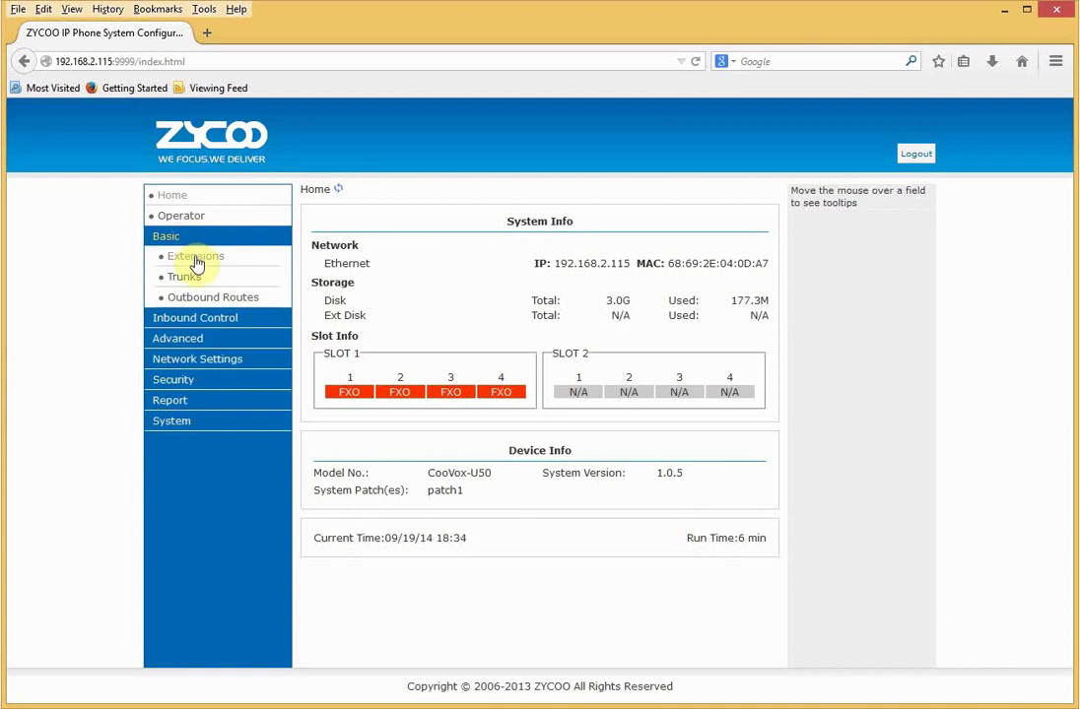
click(195, 256)
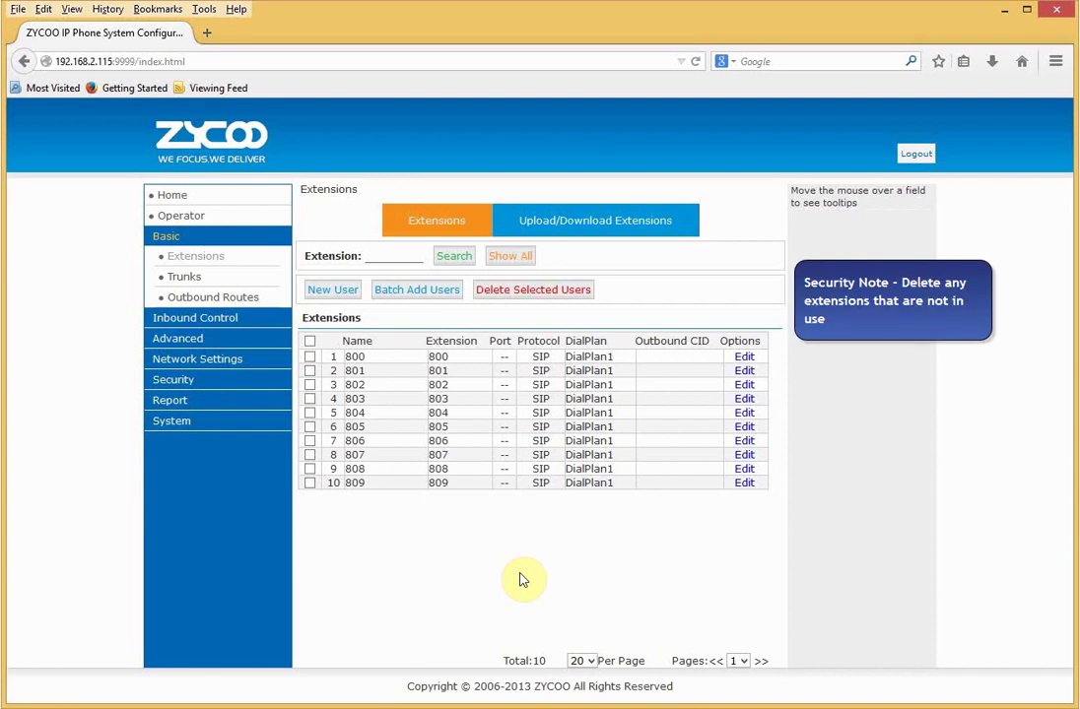
- Start a new extension 810 and rename it to 'Office Phone 1'
click(333, 290)
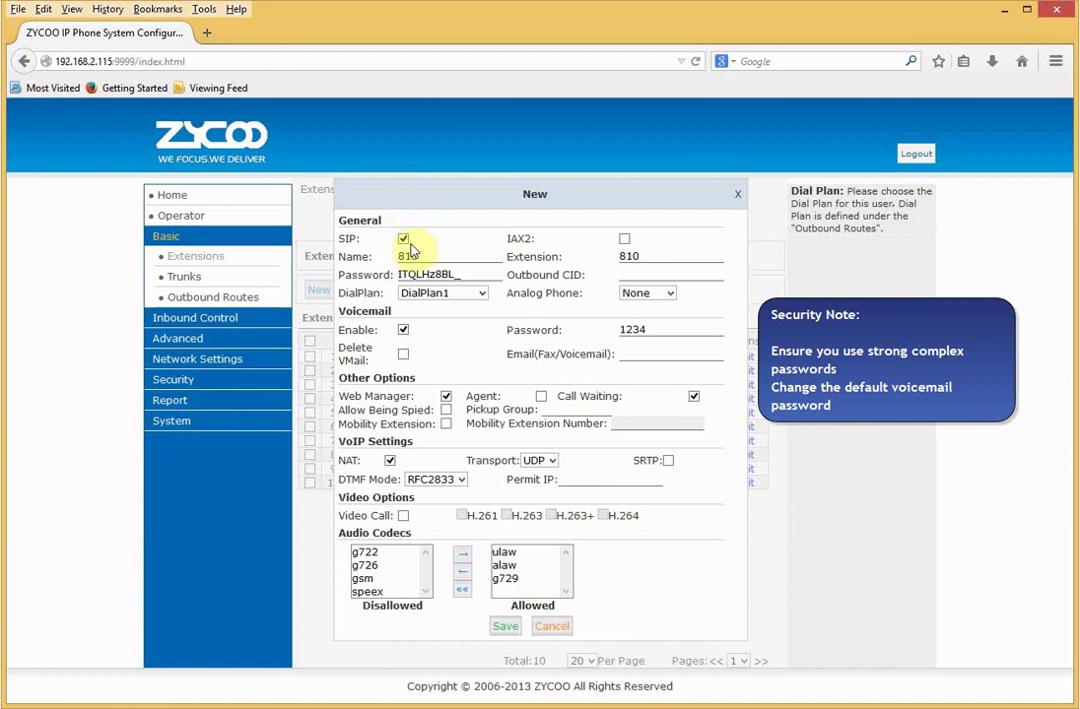
mouse_move(620, 247)
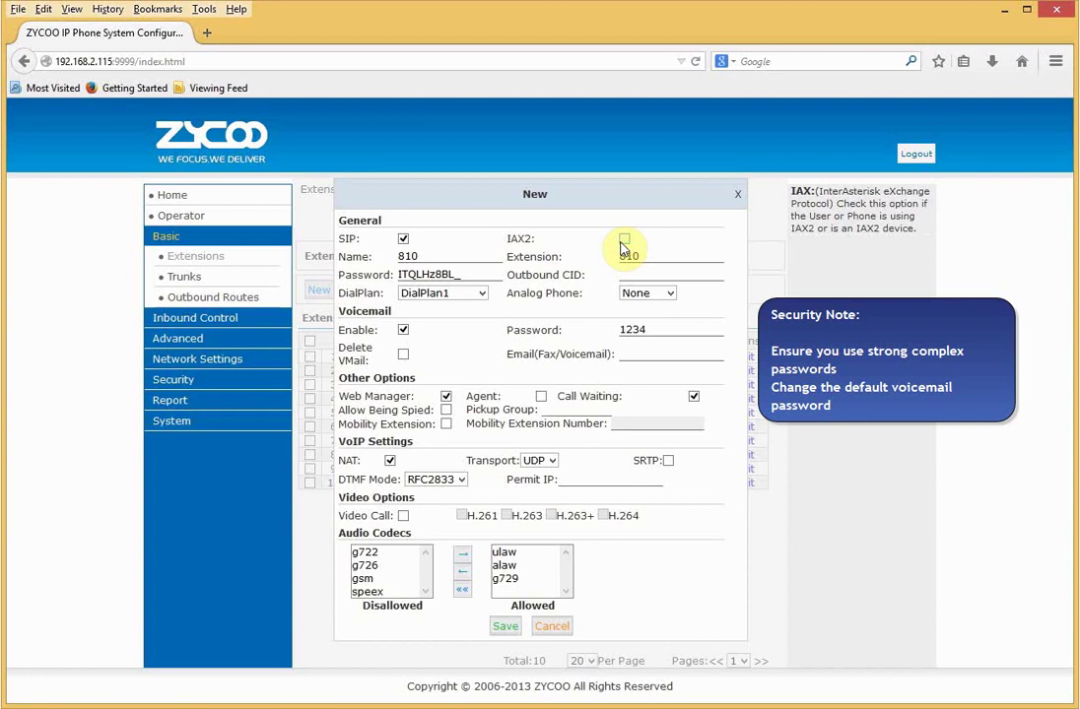
click(457, 258)
key(BackSpace)
key(BackSpace)
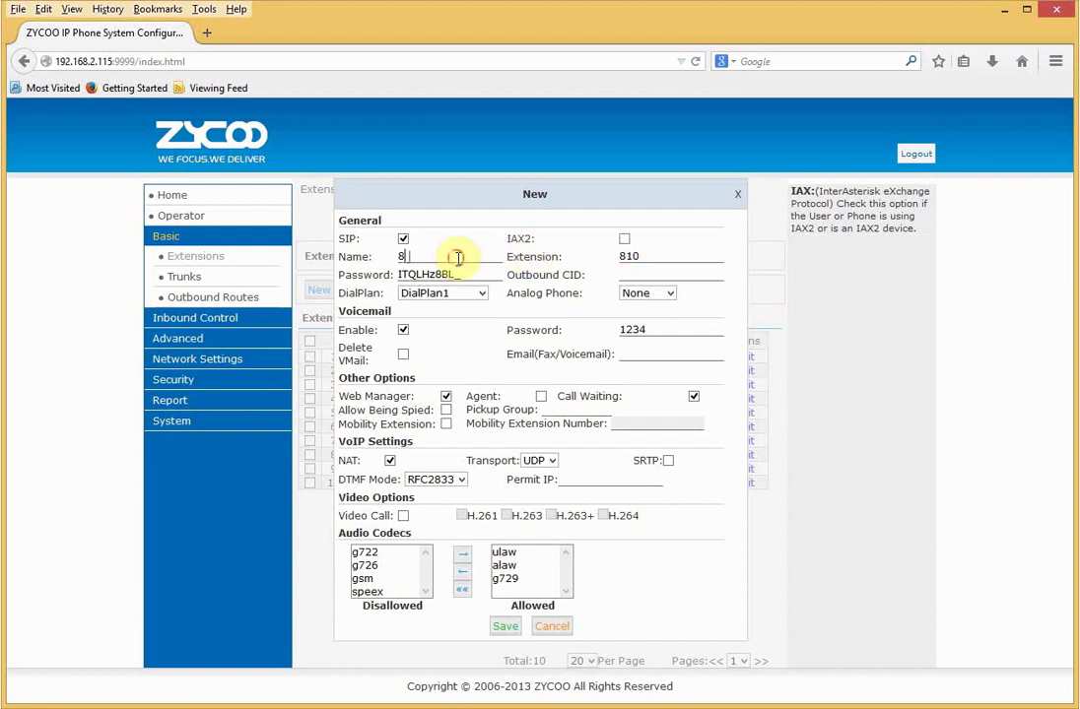
key(BackSpace)
text(Office Phone 1)
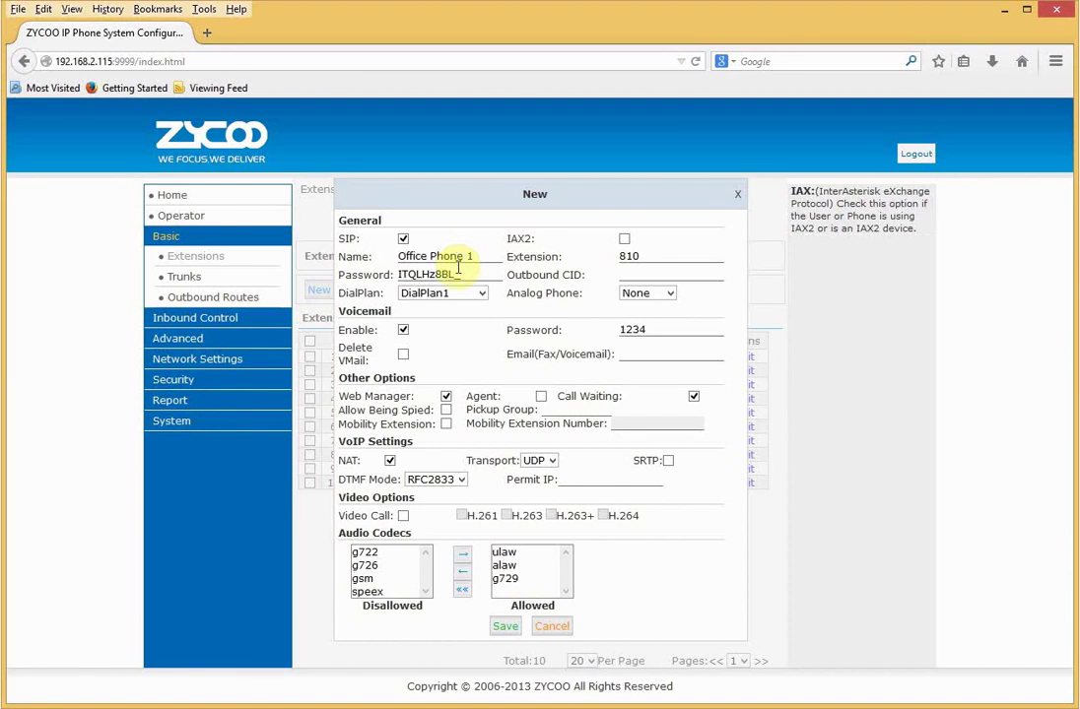
- Review the generated SIP password and outbound CID, keeping Analog Phone set to None
drag(461, 275, 398, 283)
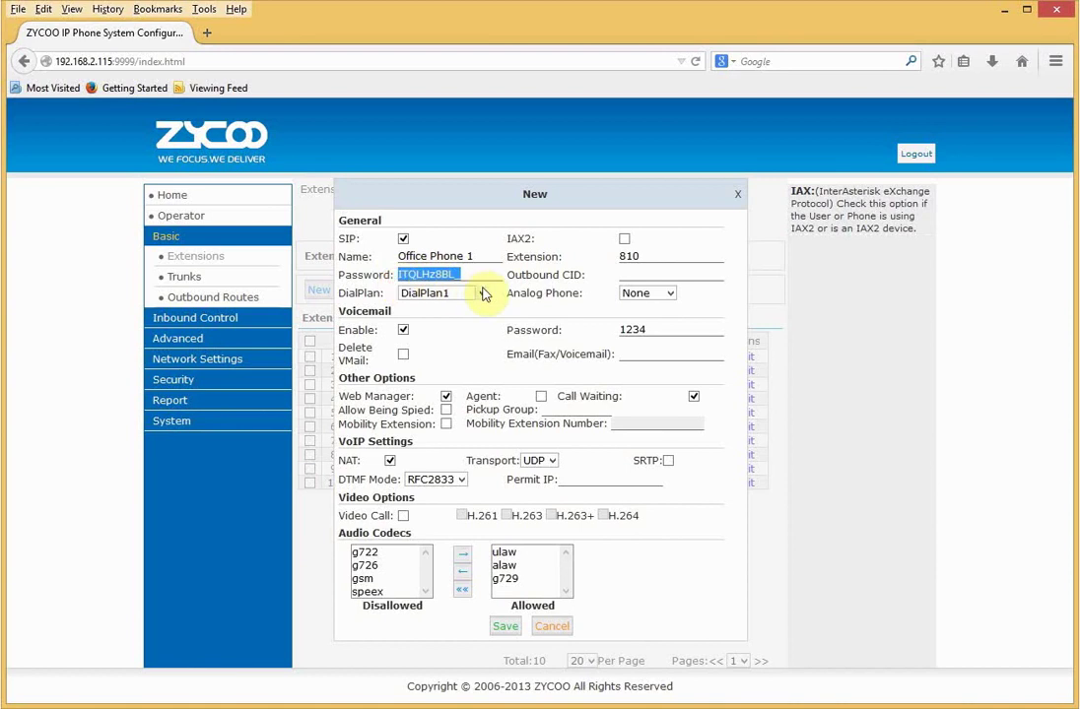
click(626, 275)
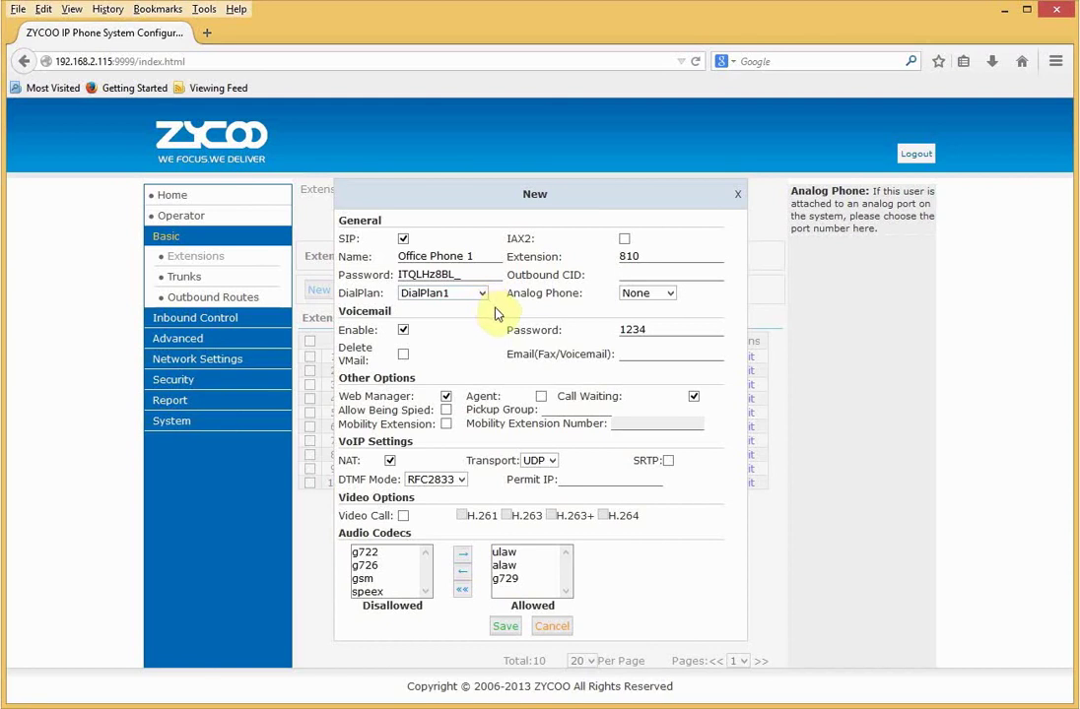
click(658, 295)
click(655, 307)
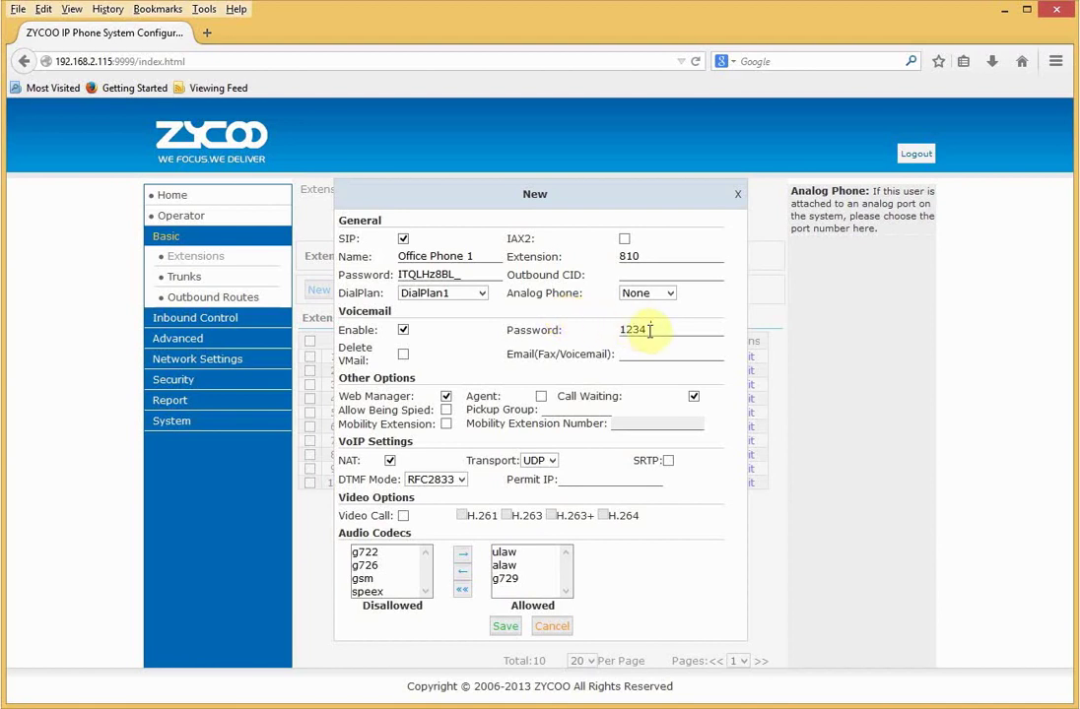
- Review the voicemail password and email field, and turn NAT off
drag(650, 330, 617, 330)
click(623, 356)
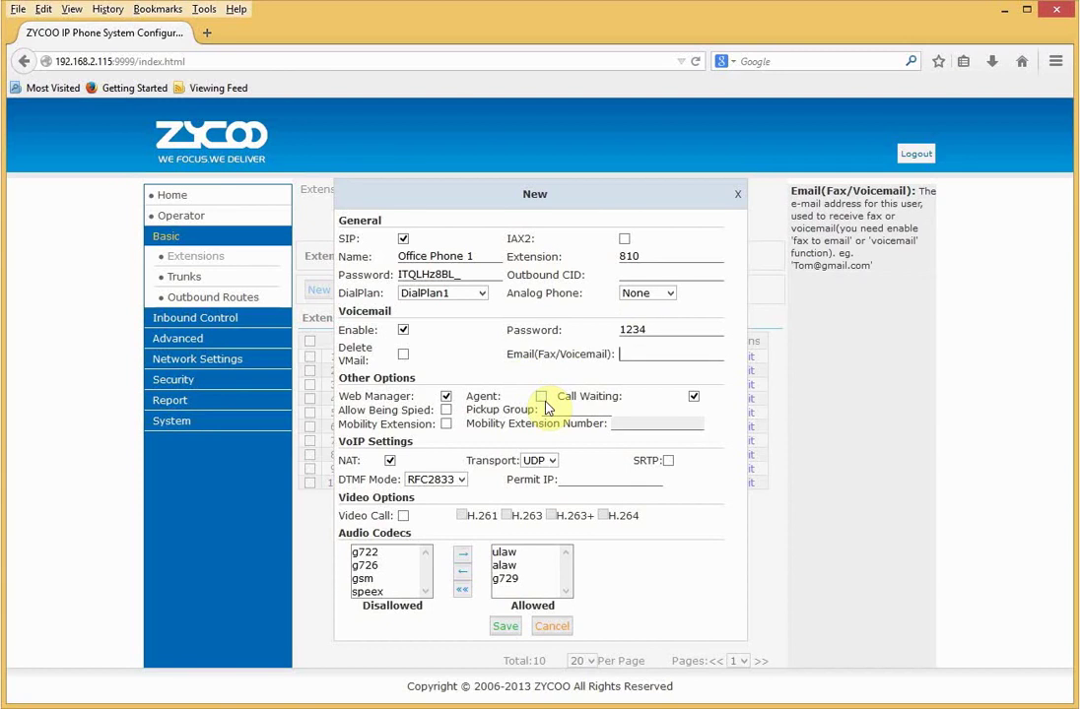
click(390, 462)
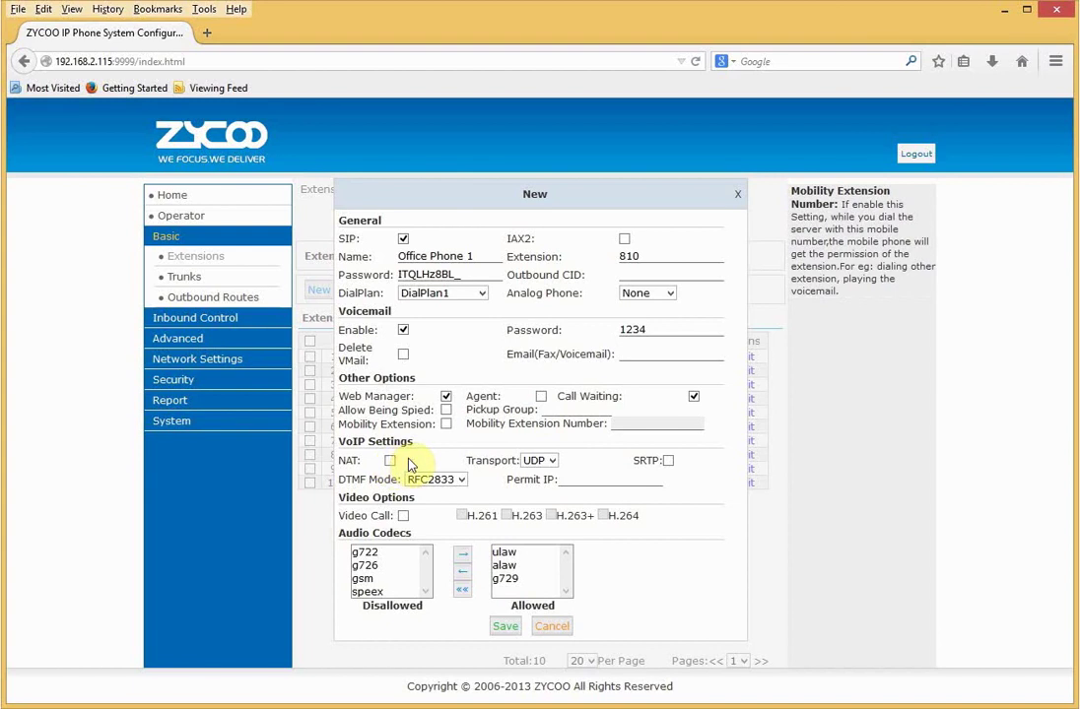
- Keep UDP as the transport and leave video calls disabled
click(543, 466)
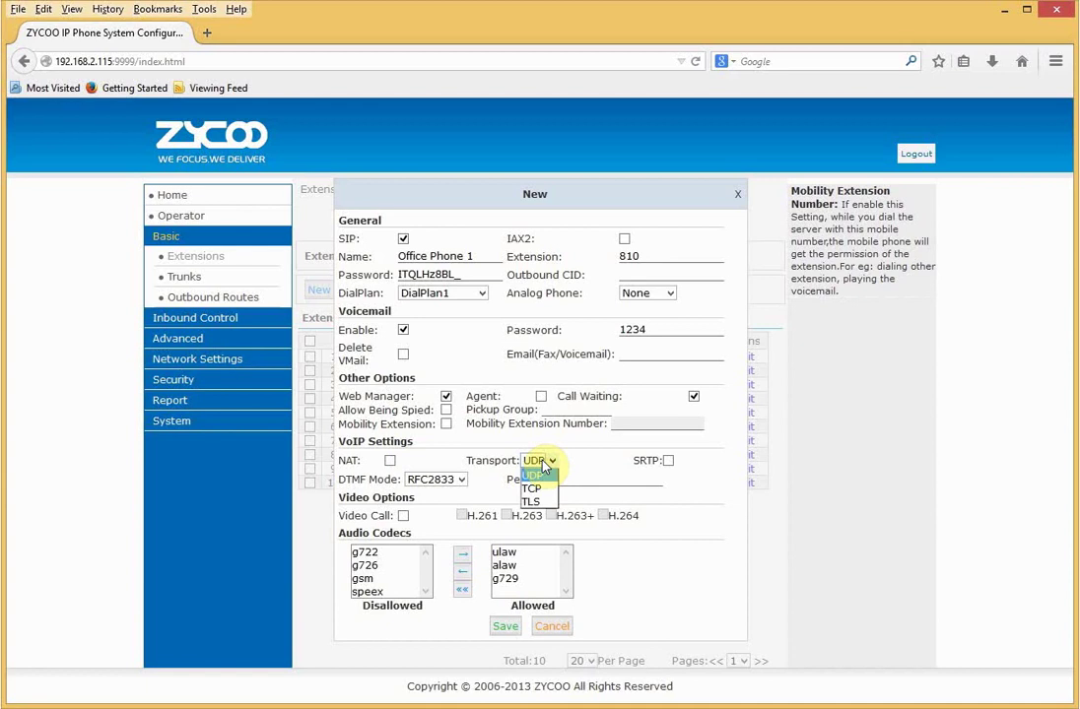
click(543, 467)
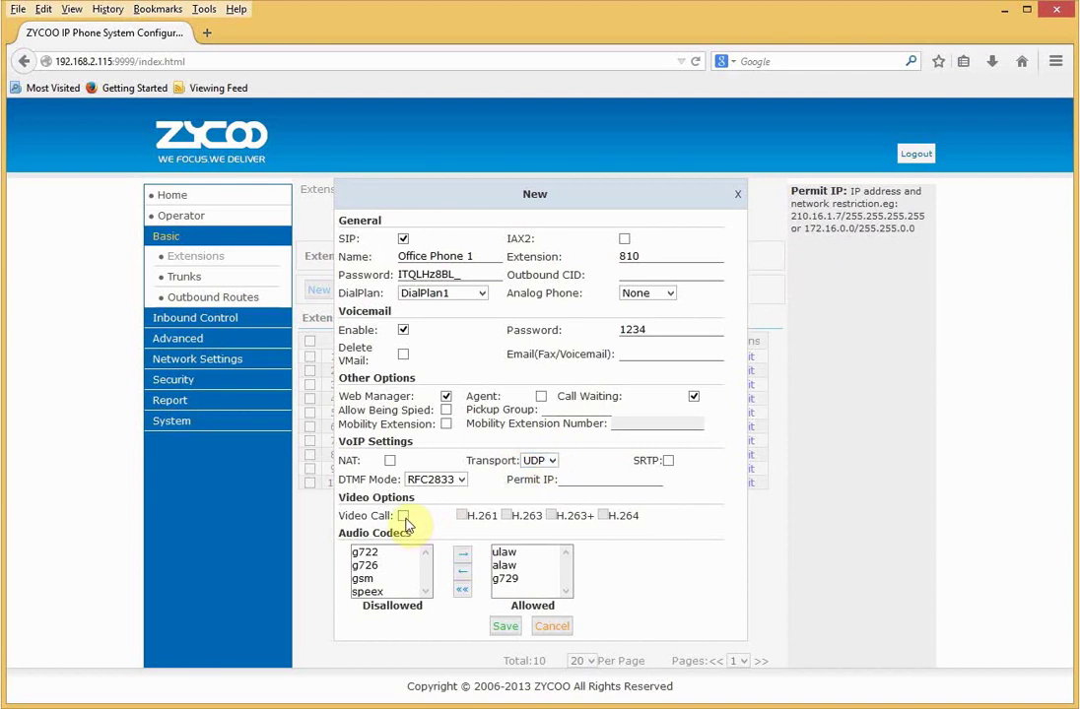
click(404, 517)
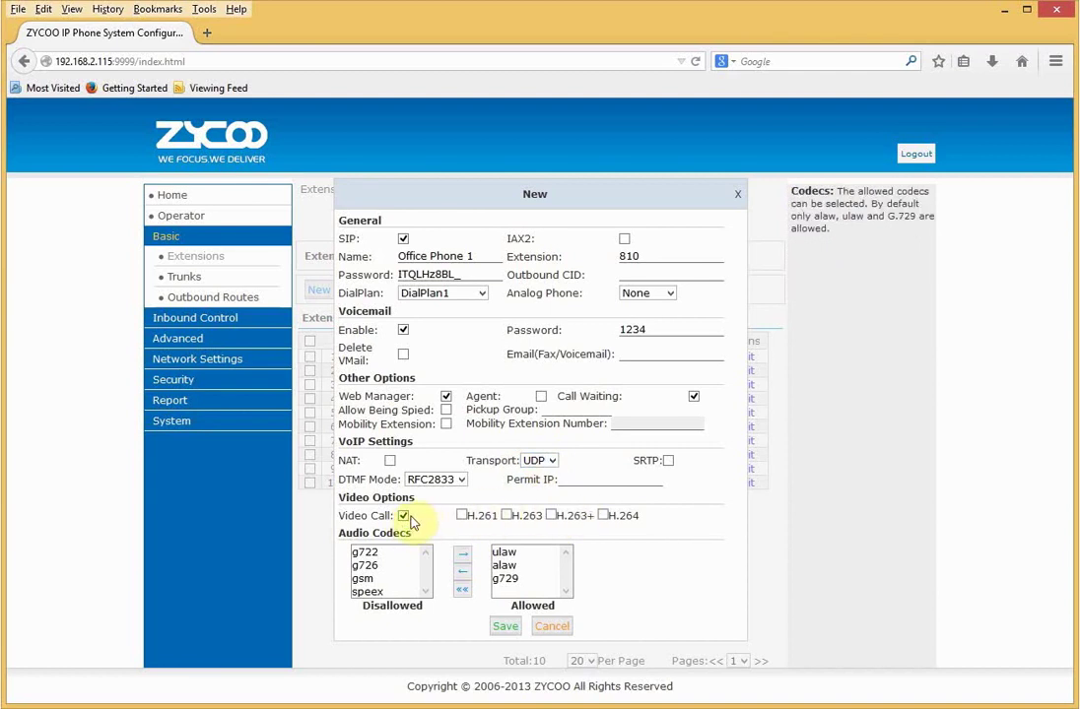
click(411, 522)
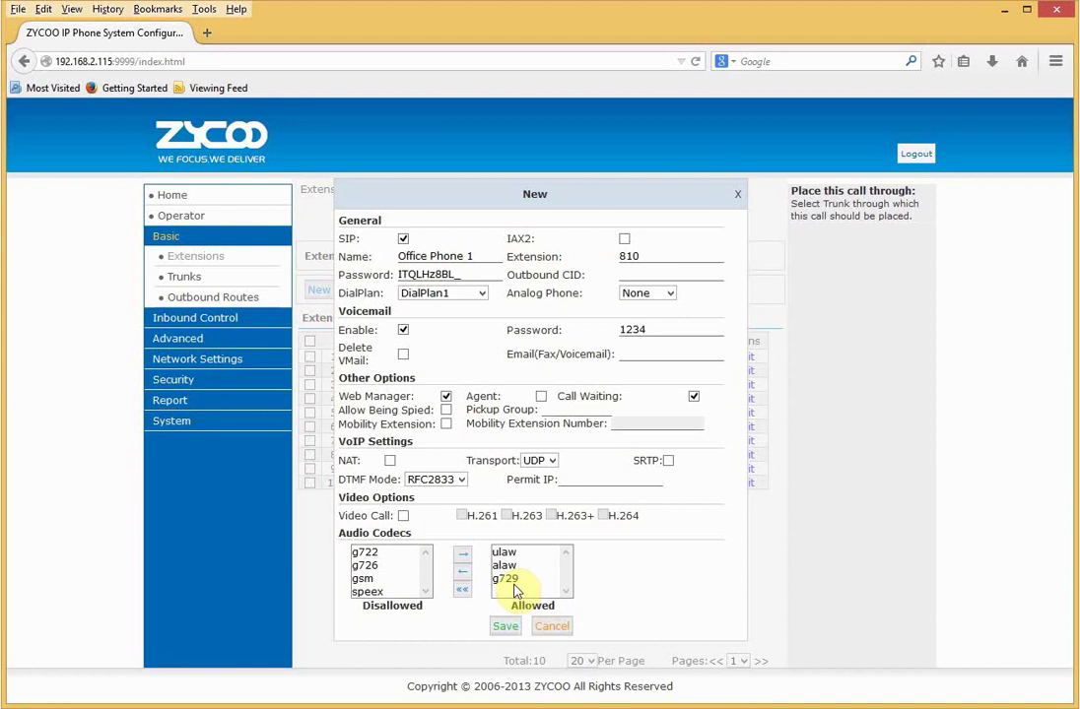
- Save extension 810 and activate the configuration changes
click(503, 627)
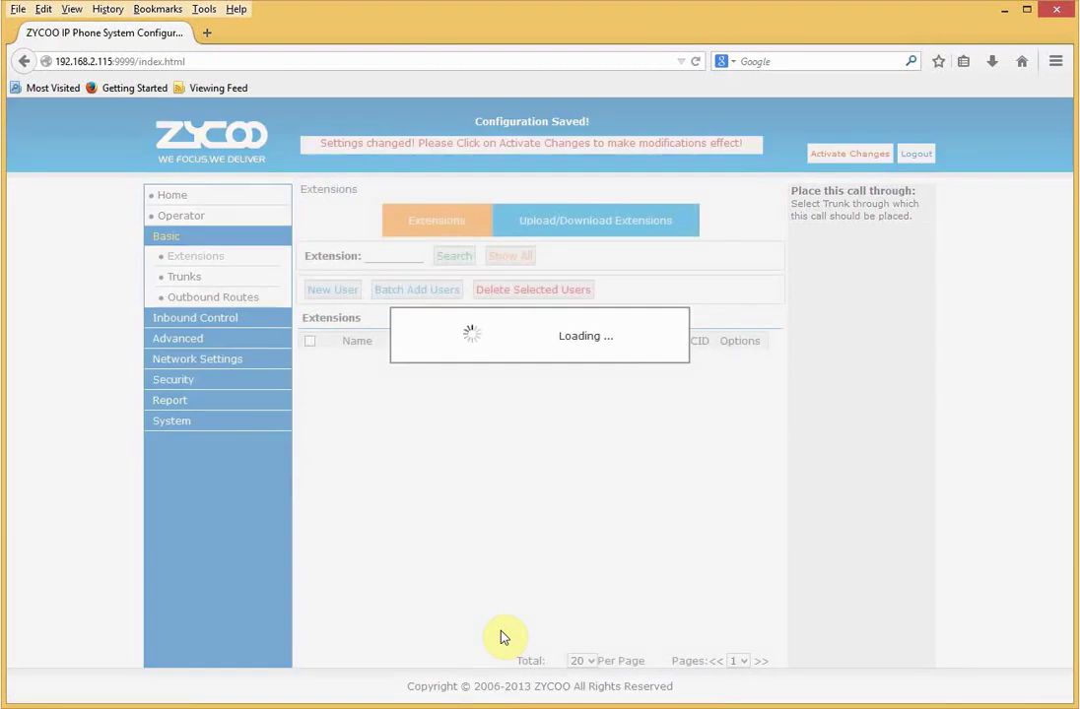
click(849, 153)
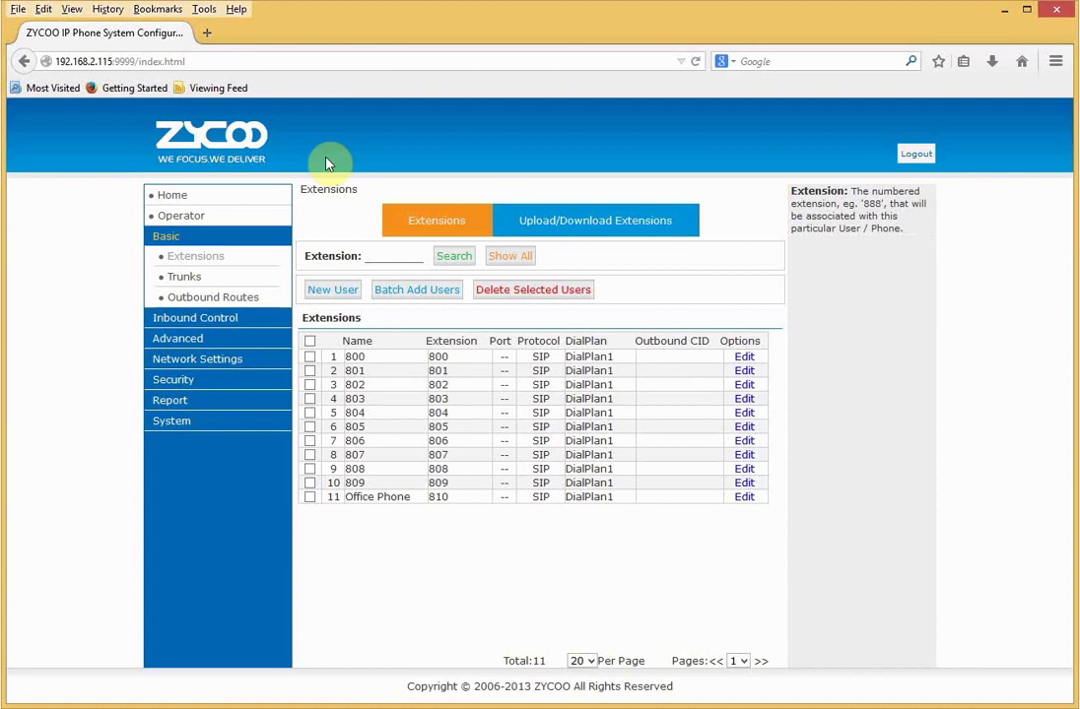
- Open the ATCOM phone at 192.168.2.220 in a new tab and go to its Account settings
click(208, 34)
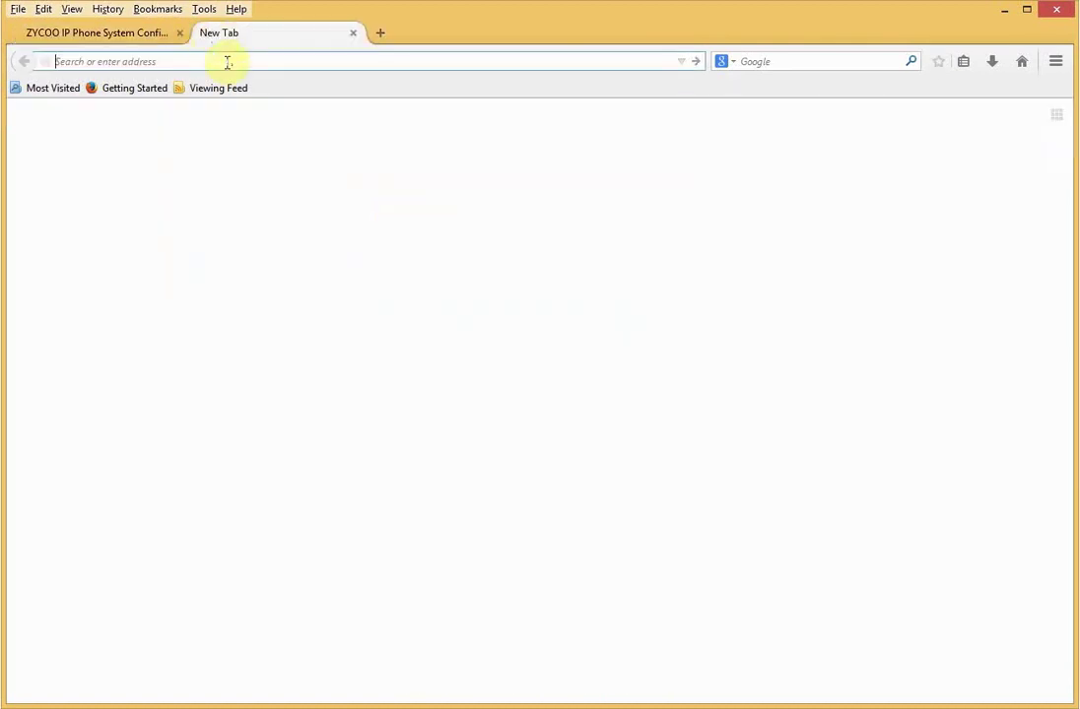
text(192.1)
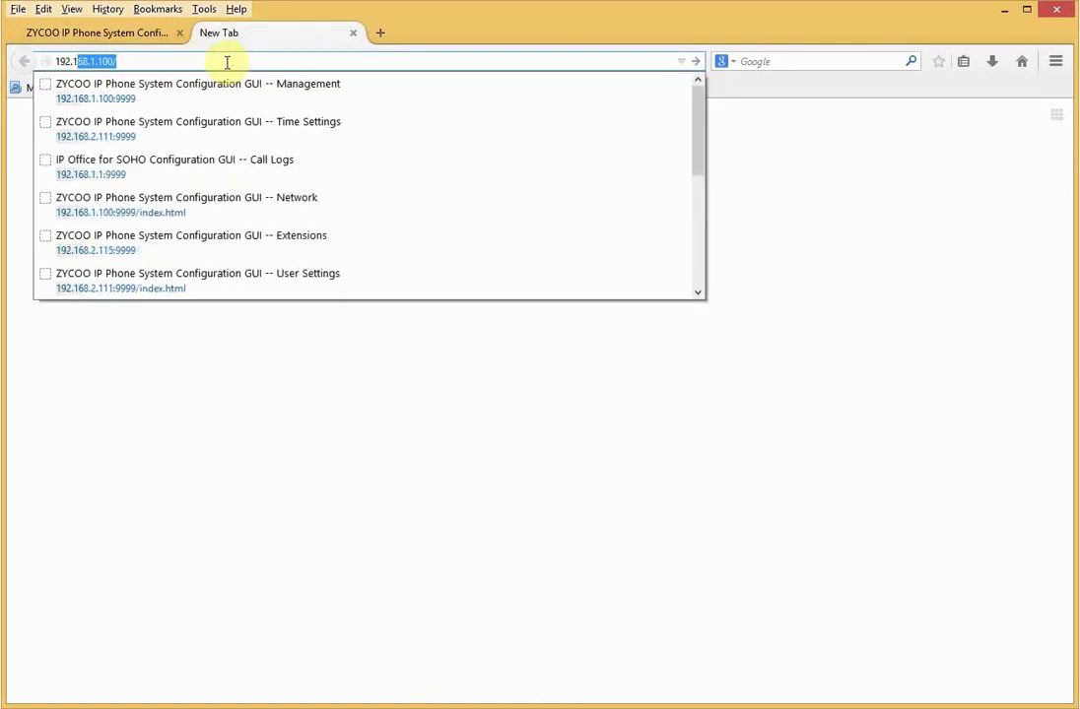
text(68.2.220)
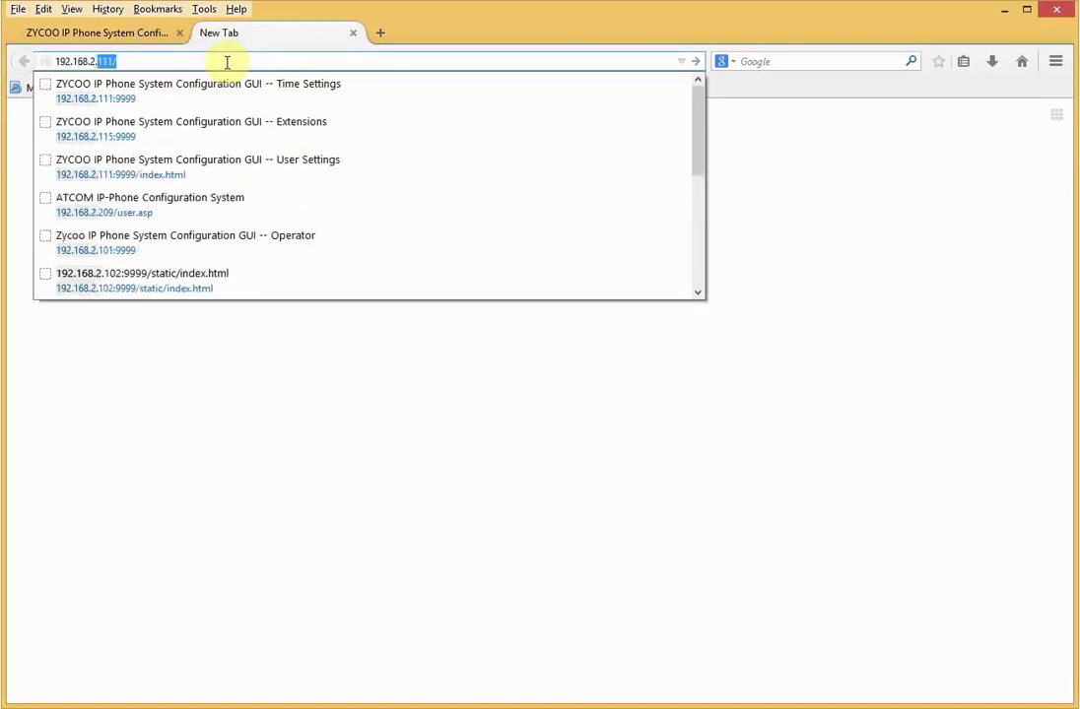
key(Return)
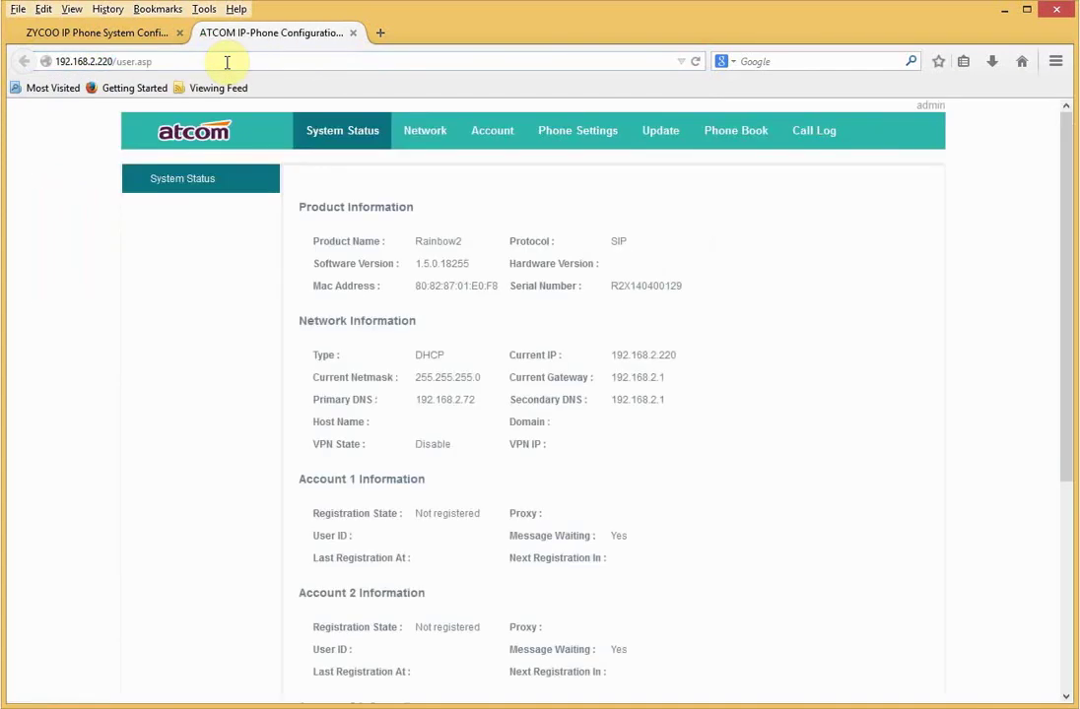
click(926, 106)
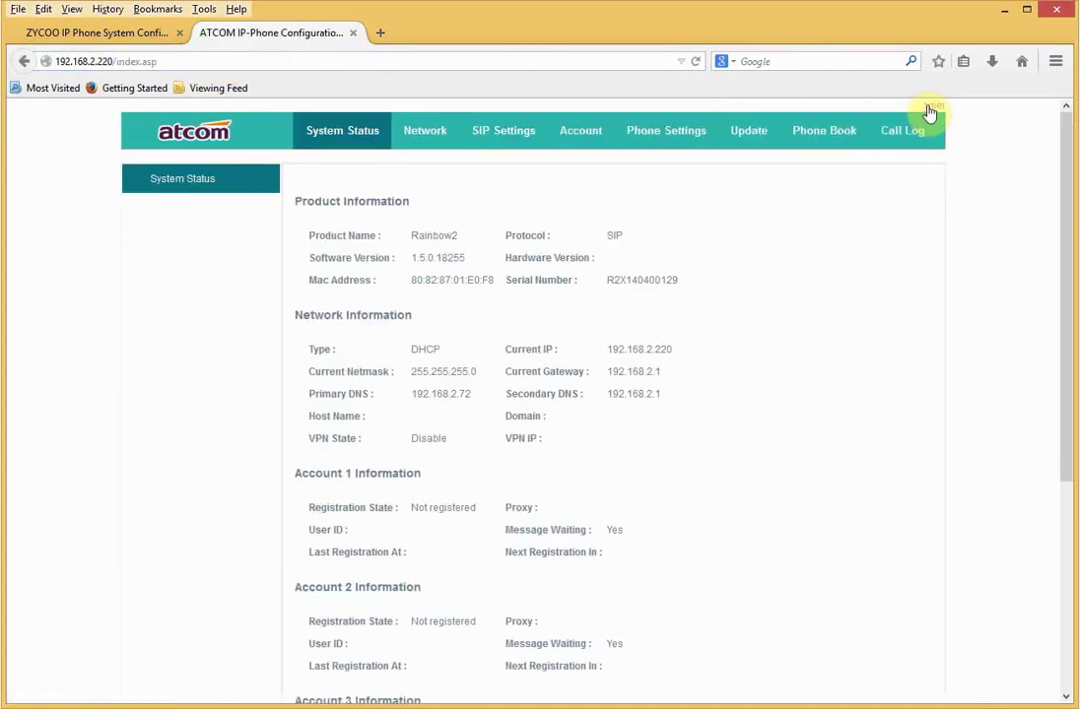
click(591, 131)
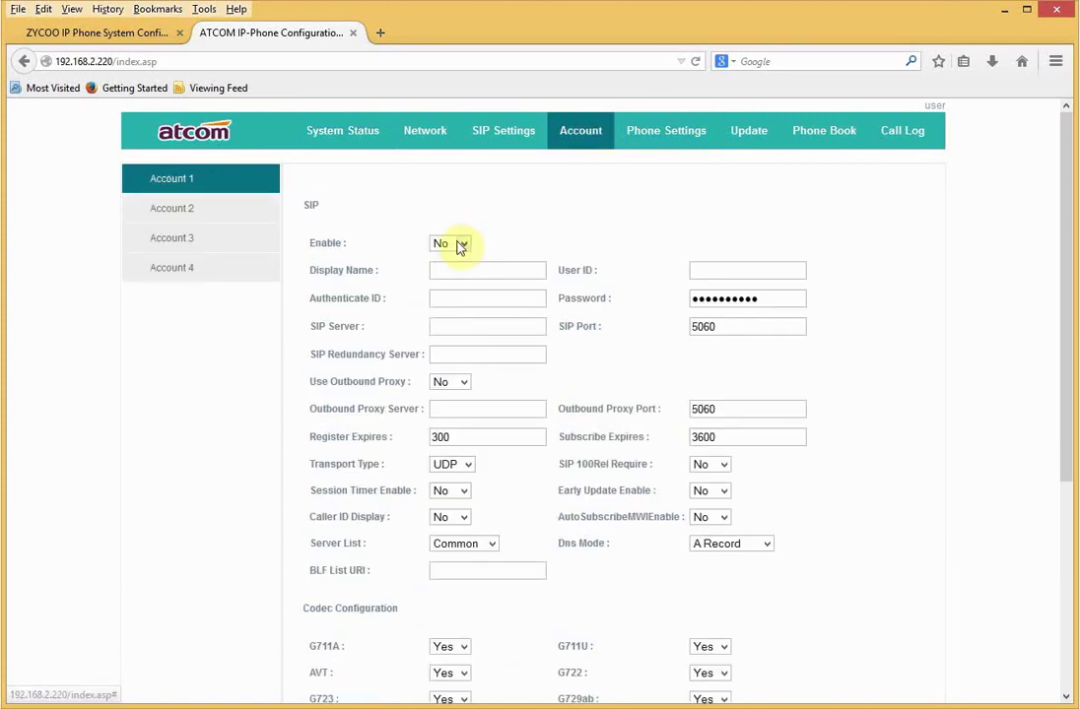
- Enable Account 1 with display name 'My phone' and user ID 810
click(459, 245)
click(453, 271)
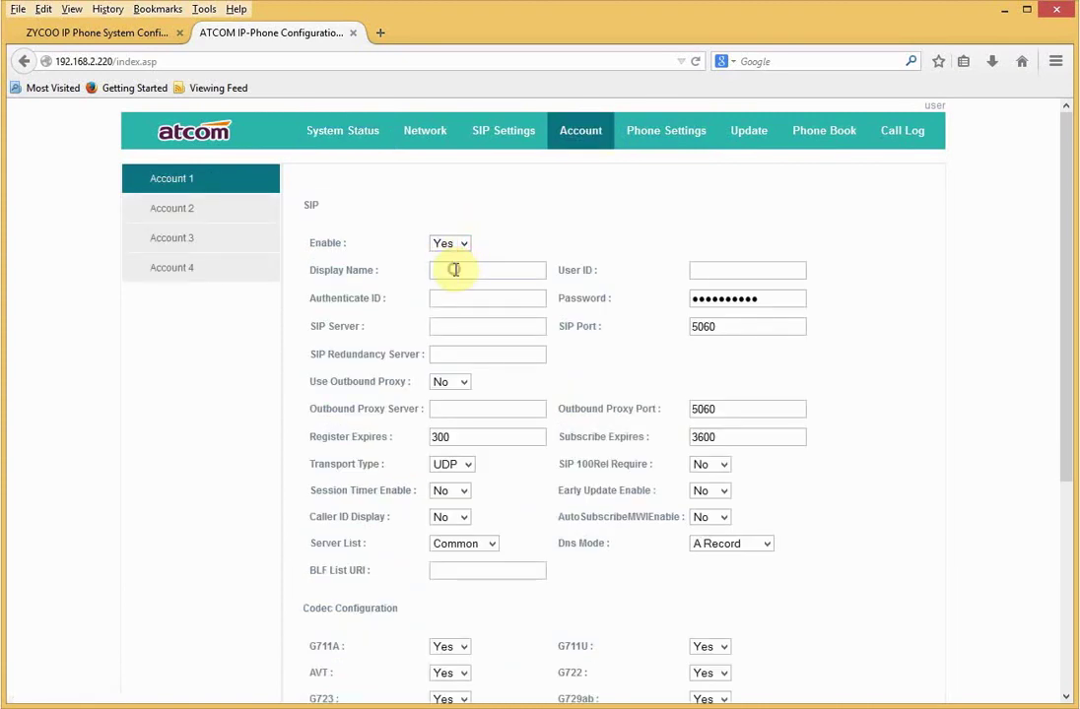
click(454, 269)
text(My phone)
click(718, 270)
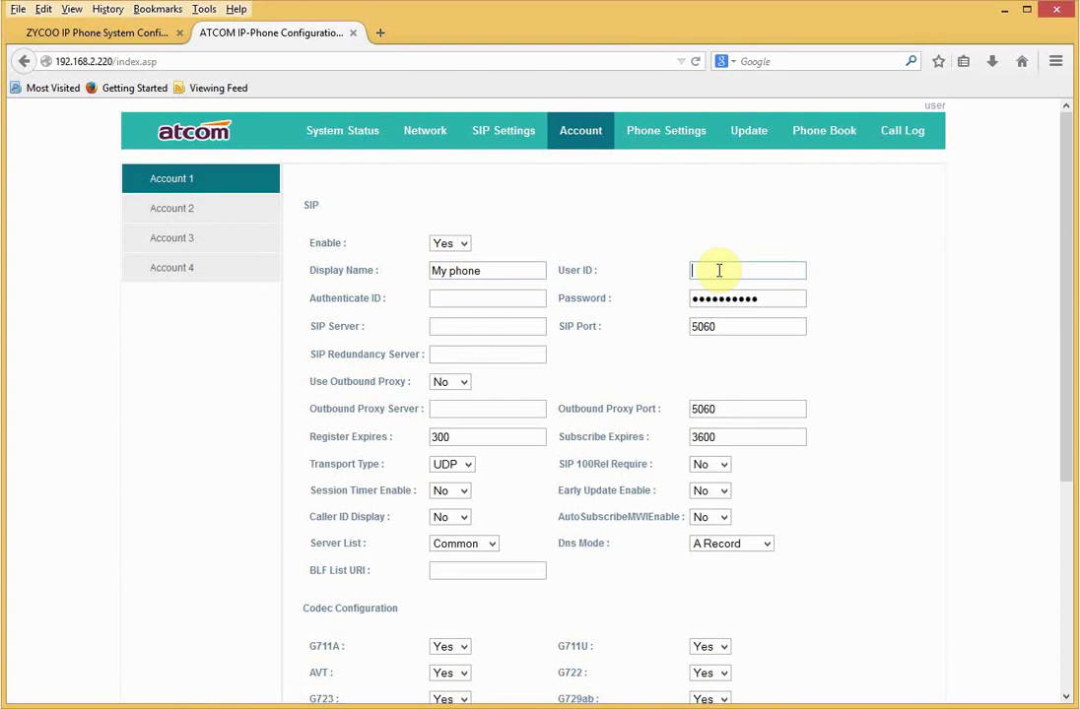
text(810)
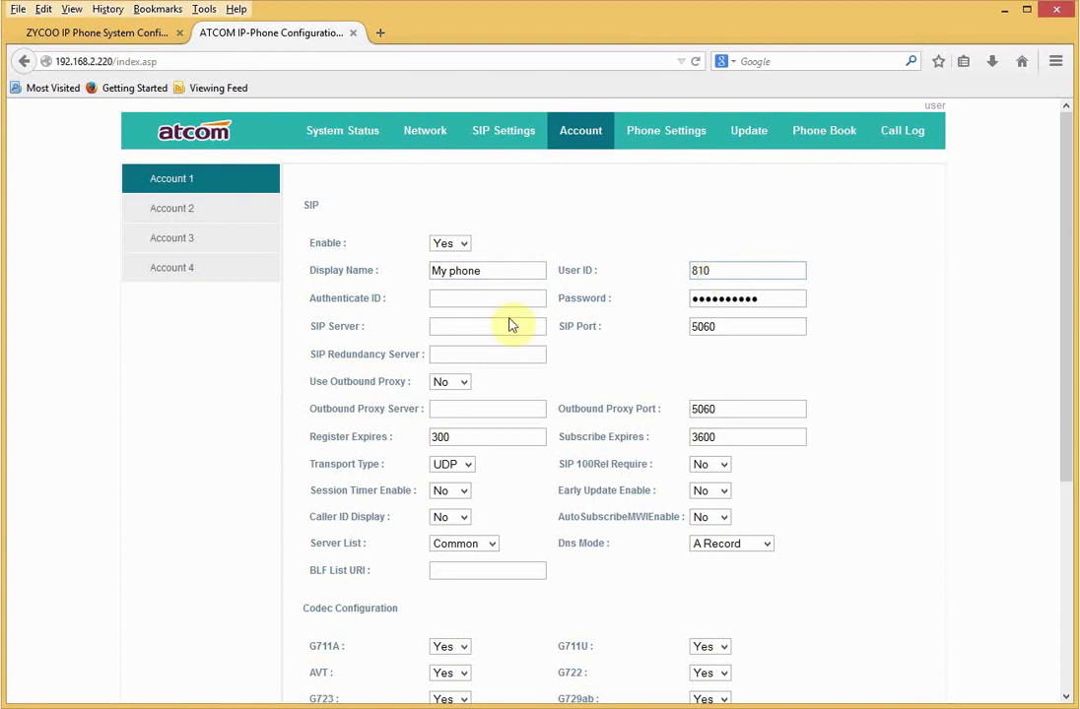
- Set authentication ID 810, paste the extension's SIP password, and enter SIP server 192.168.2.115
click(452, 297)
text(810)
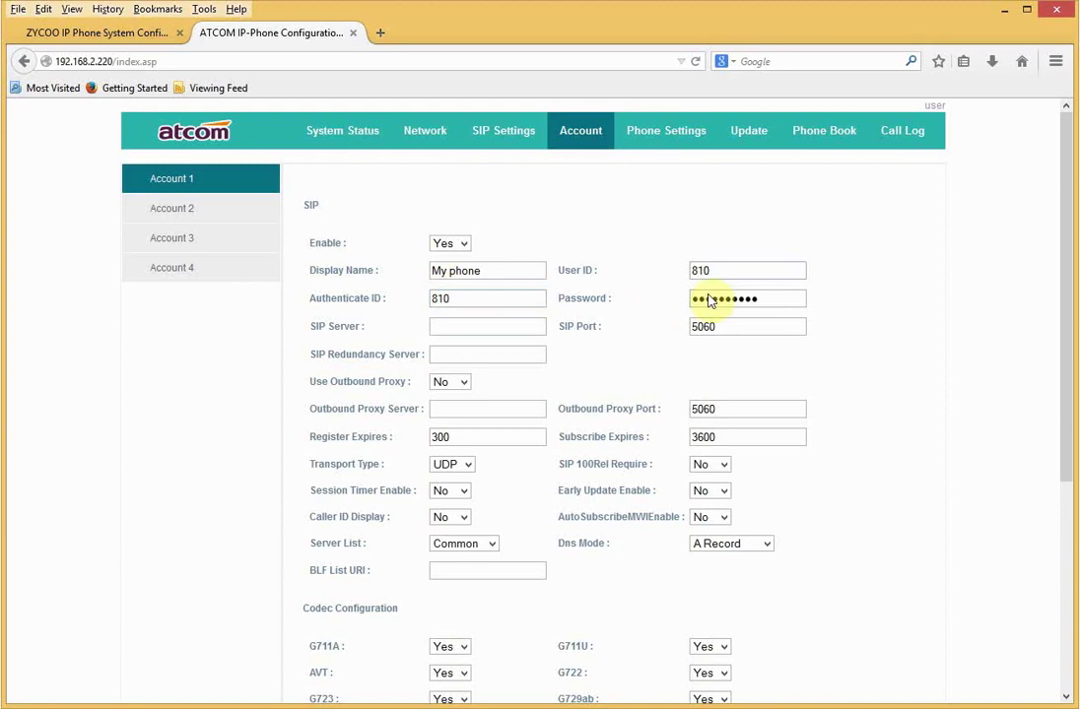
drag(771, 297, 655, 298)
key(ctrl+v)
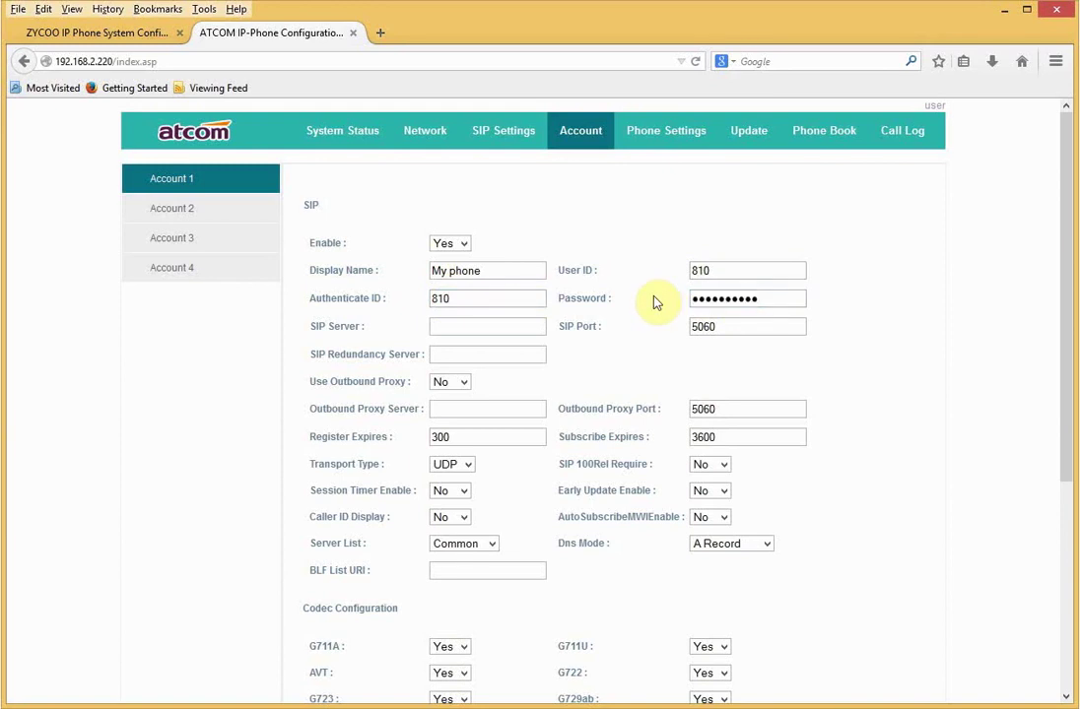
click(468, 329)
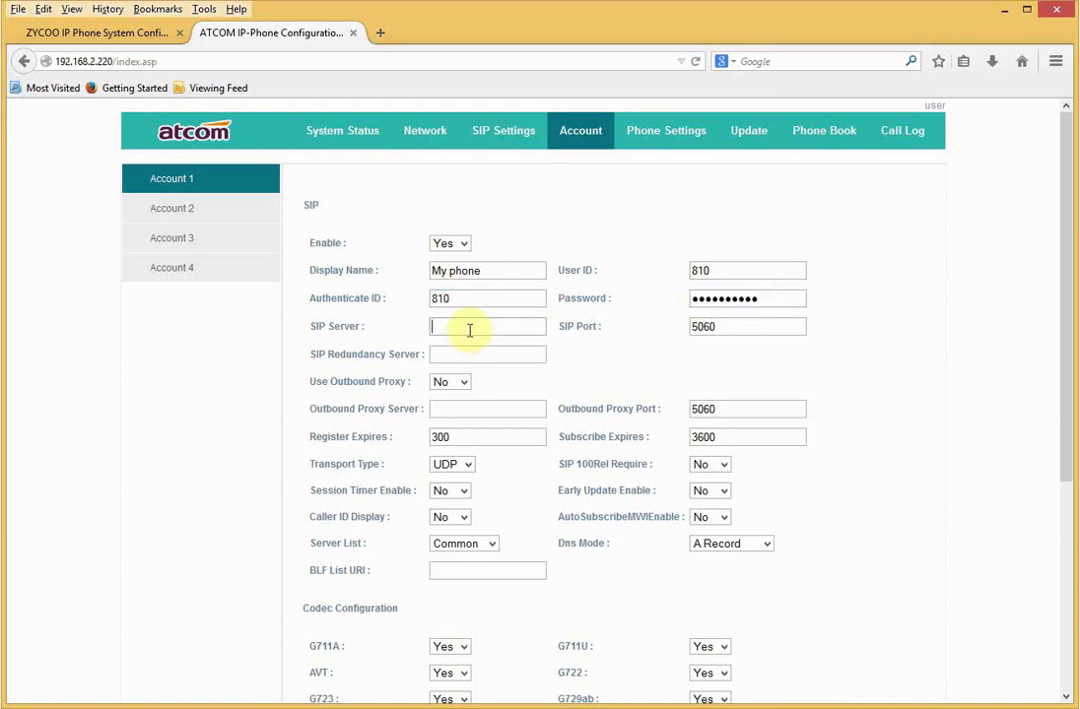
text(192)
text(.16)
text(8.1)
text(.5)
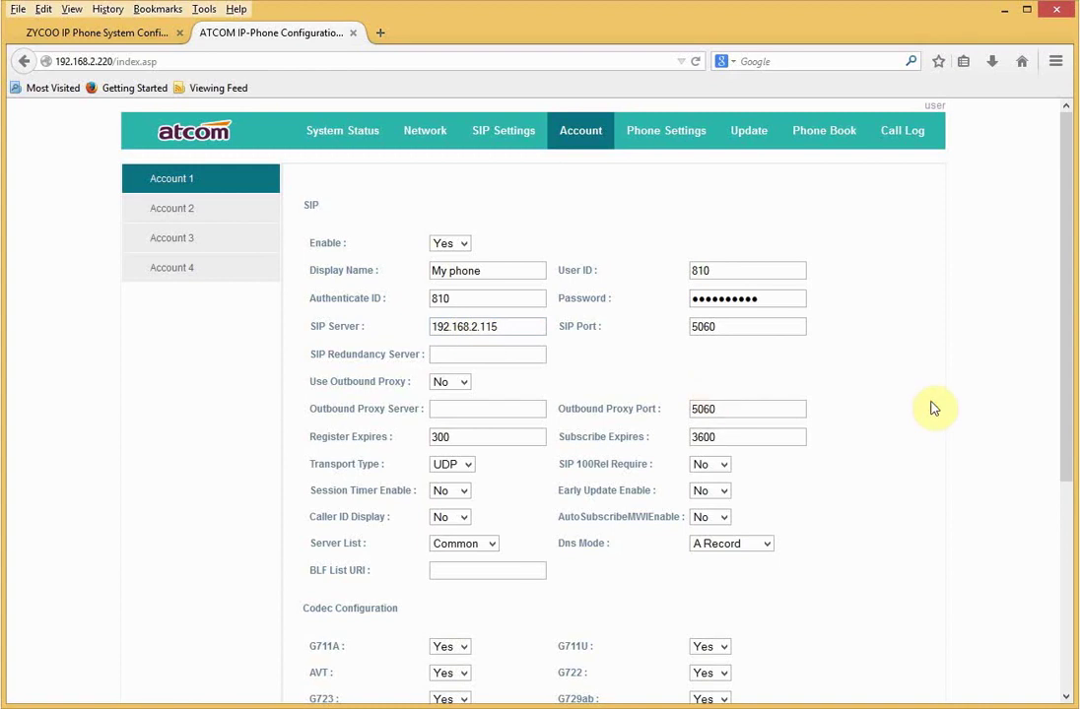
scroll(933, 406, down, 1)
scroll(933, 408, down, 4)
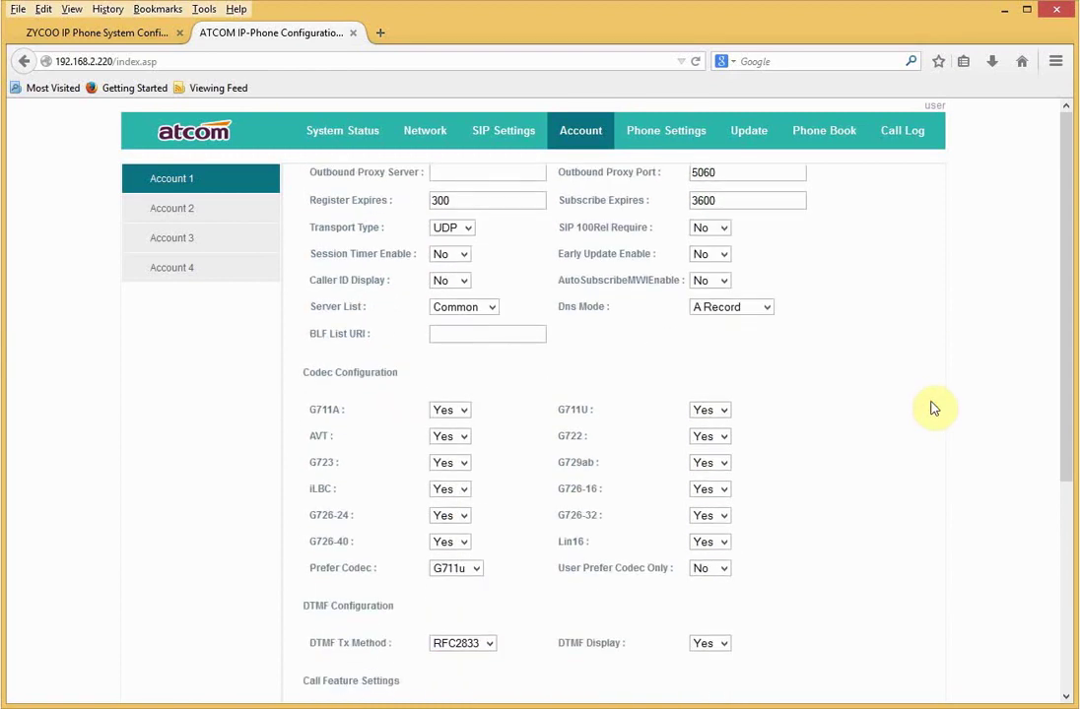
scroll(1054, 473, down, 6)
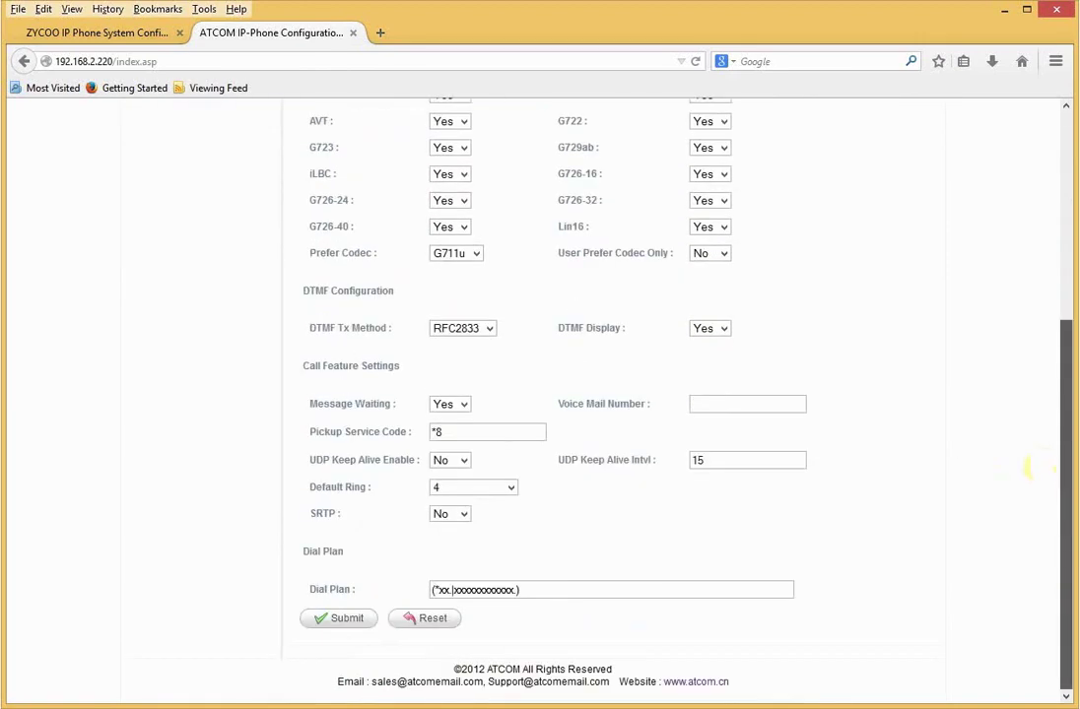
- Submit Account 1, accept the restart, and confirm it shows Registered
click(349, 621)
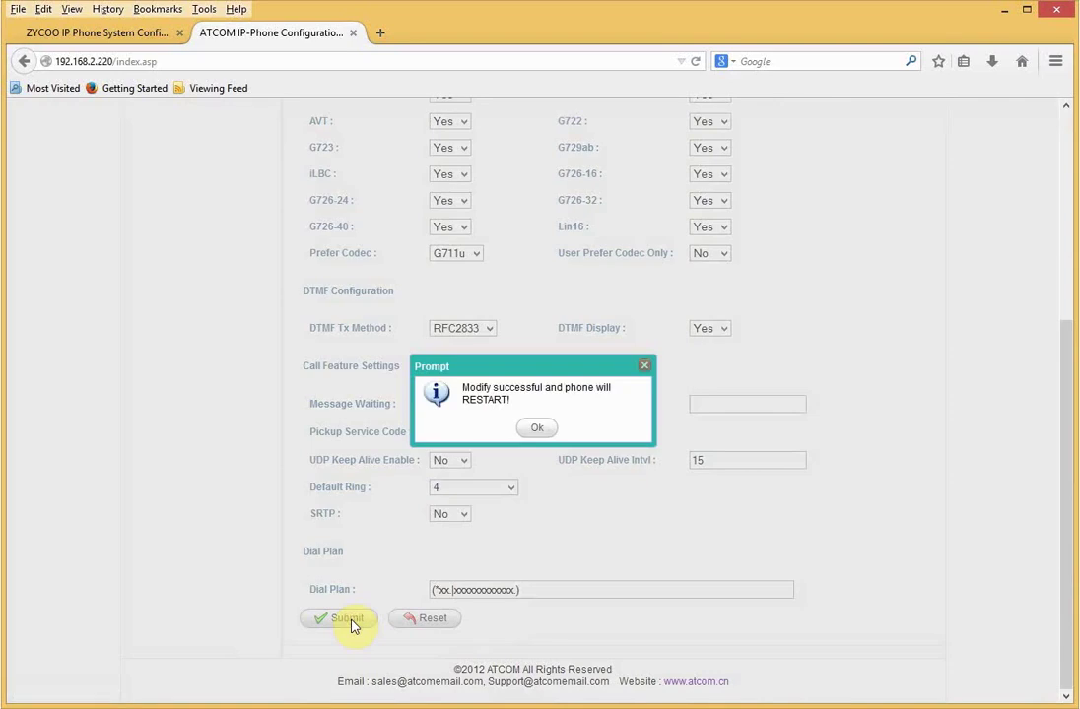
click(541, 428)
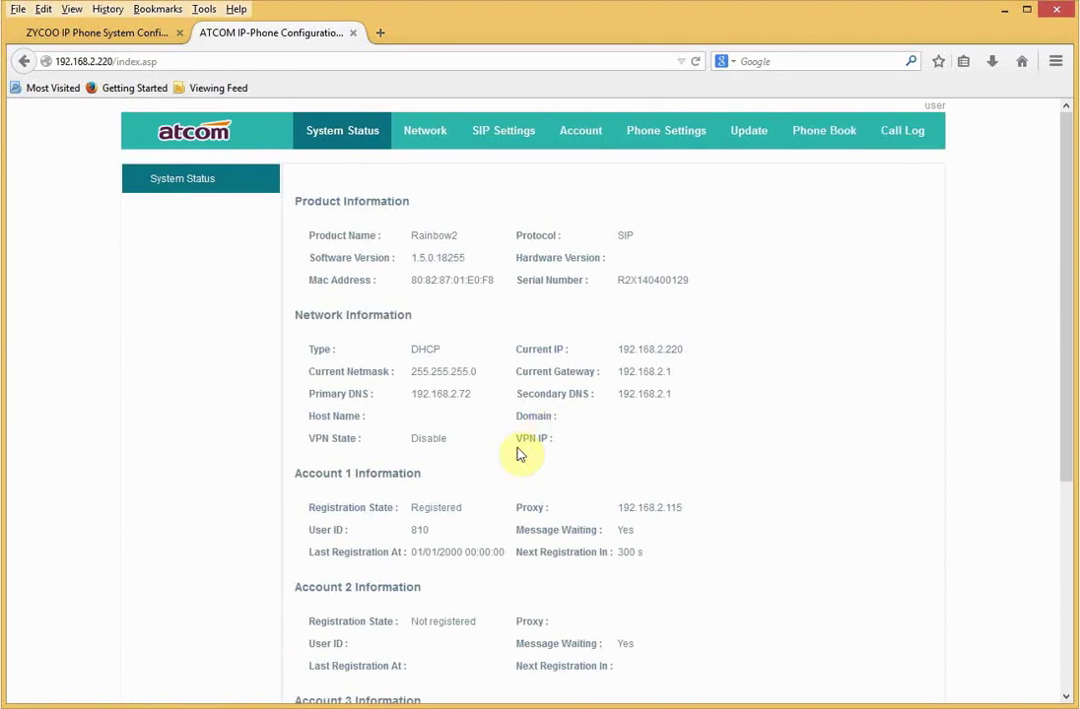
drag(464, 509, 413, 520)
- Close the phone tab and check the CooVox Operator status and Home system info pages
click(352, 33)
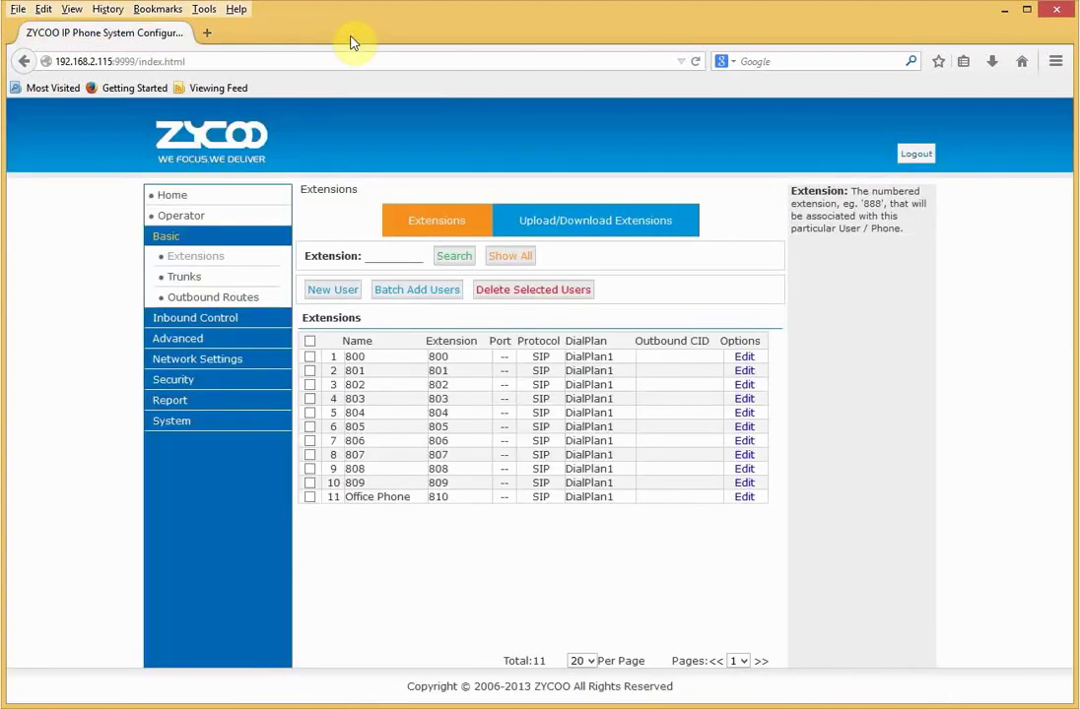
click(193, 218)
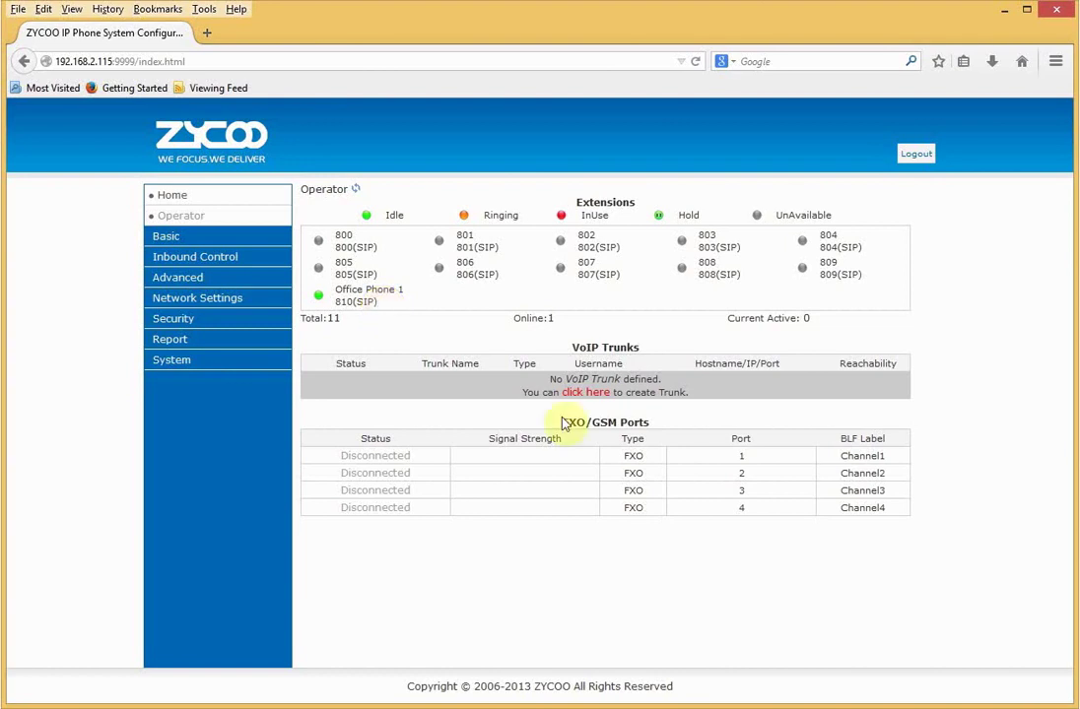
click(217, 195)
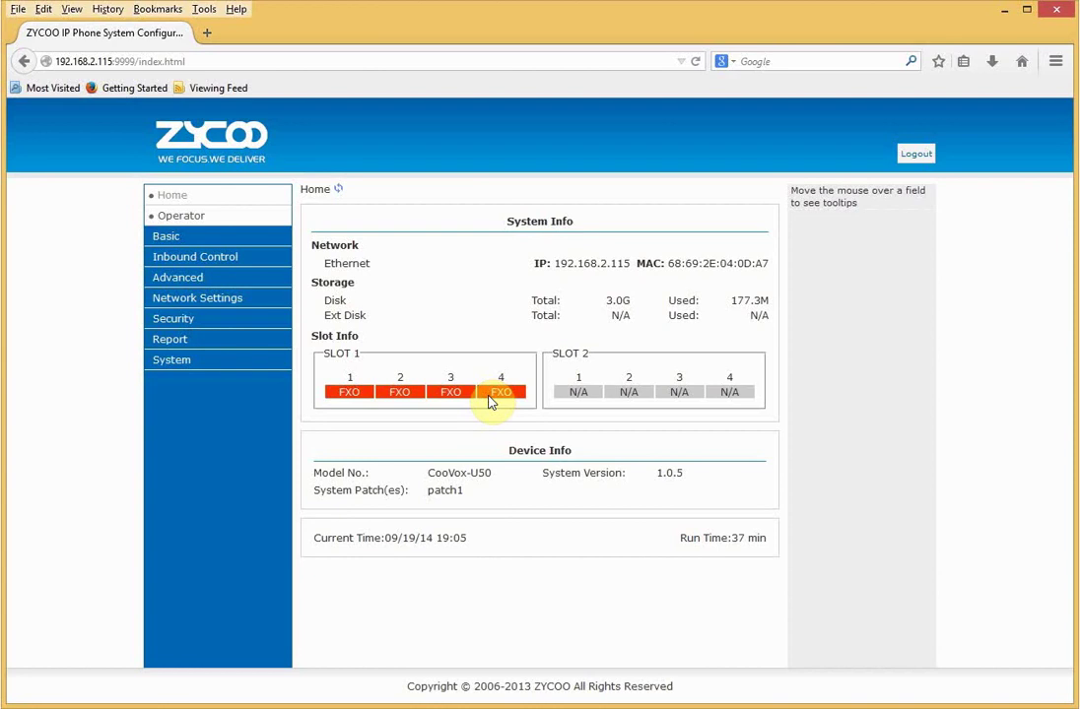
- Confirm slot 1's module type stays FXS/FXO/GSM, then view the Trunks page
click(164, 371)
click(175, 404)
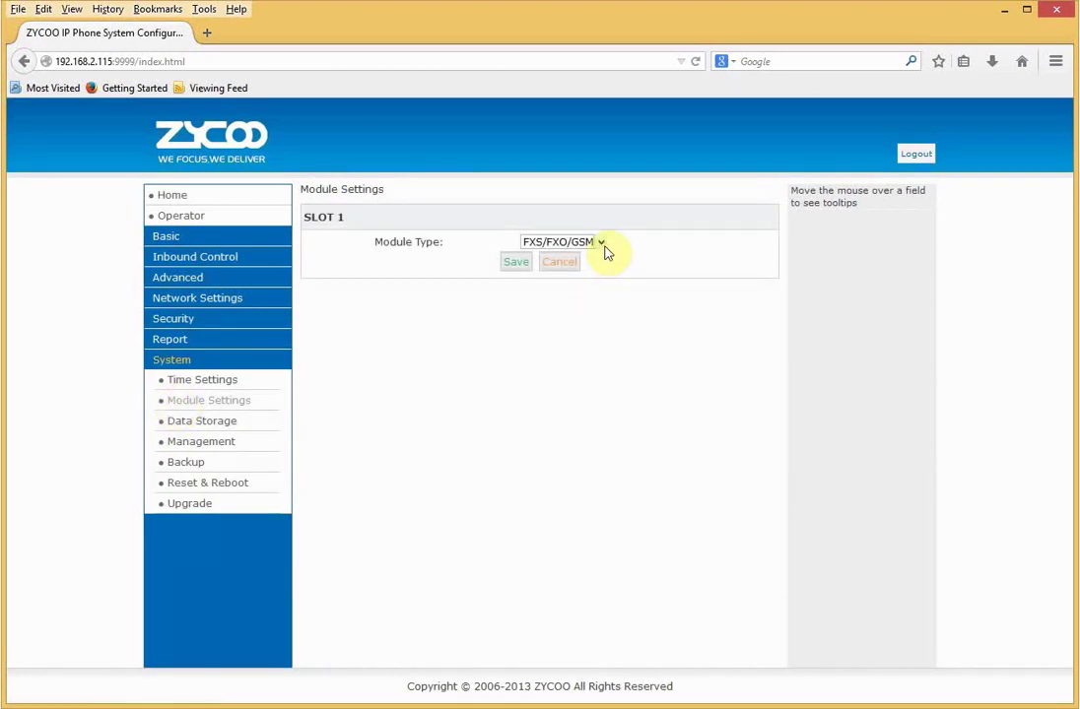
click(603, 244)
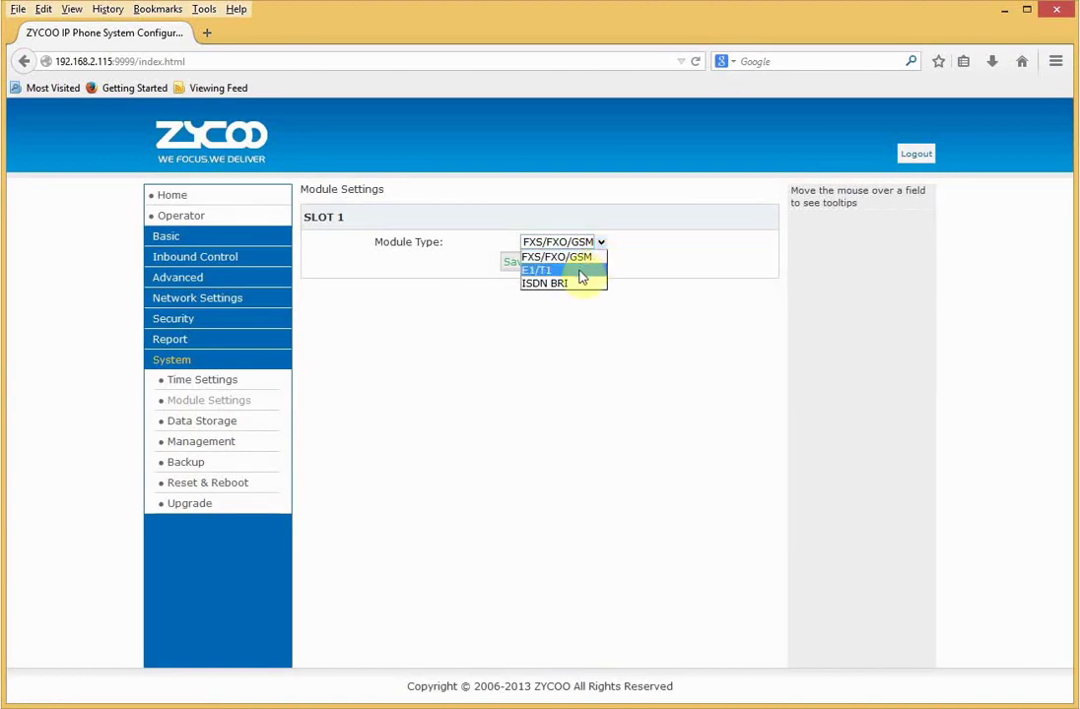
click(554, 362)
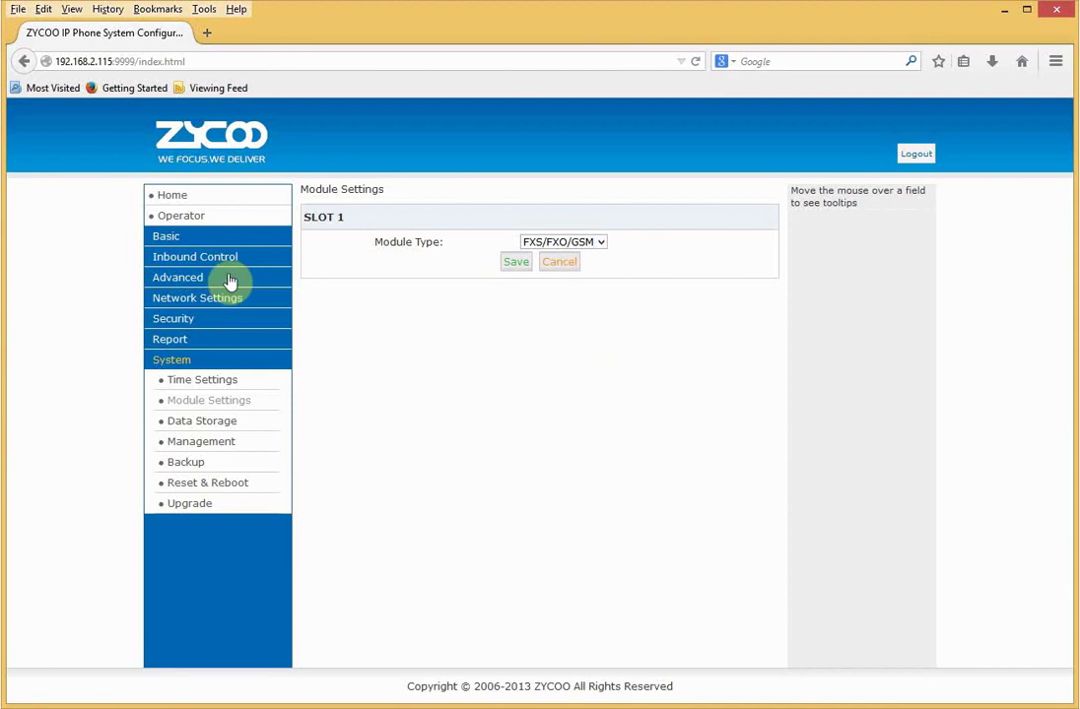
click(187, 242)
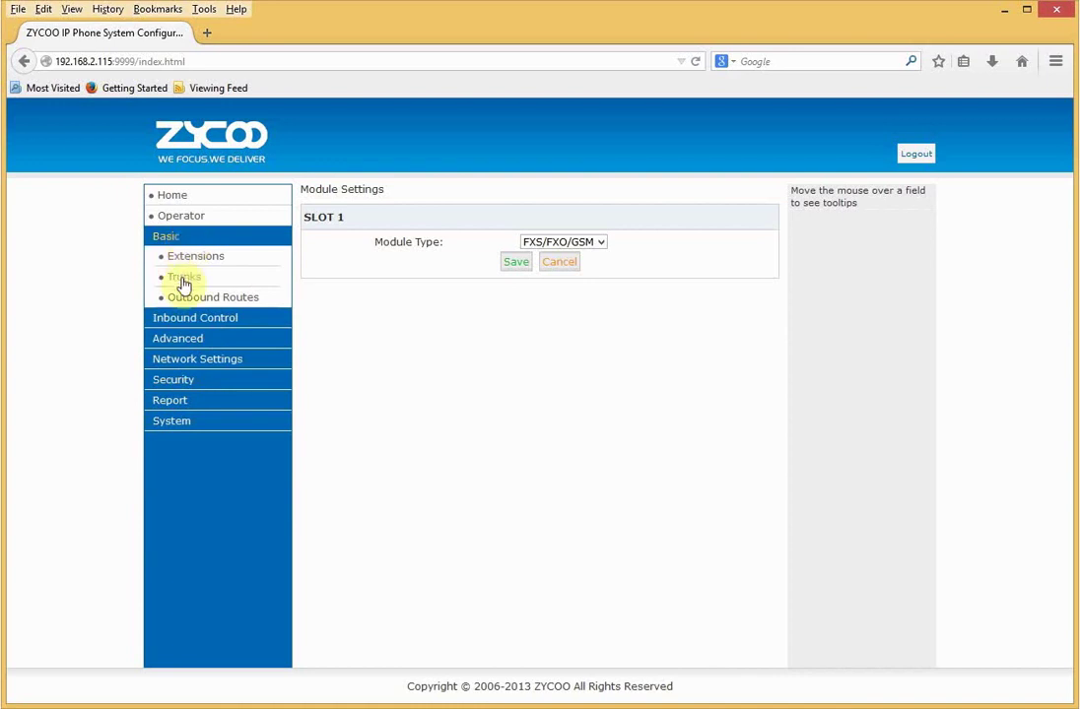
click(182, 277)
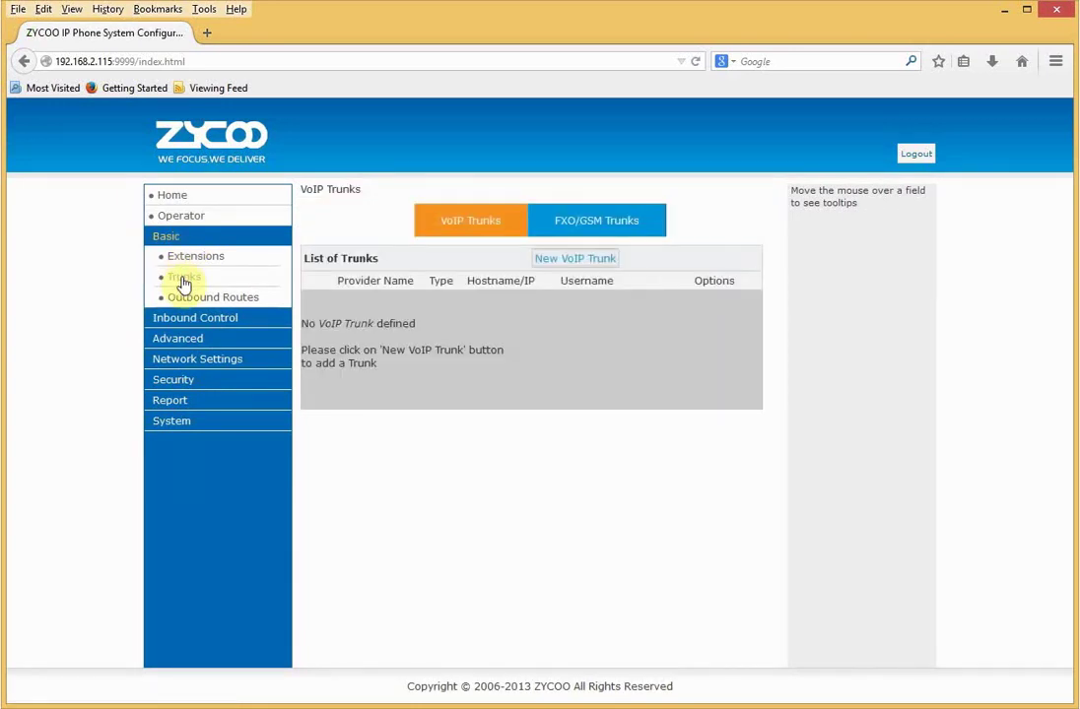
- Create a new FXO/GSM trunk named 'BT Out' on FXO port 1
click(582, 224)
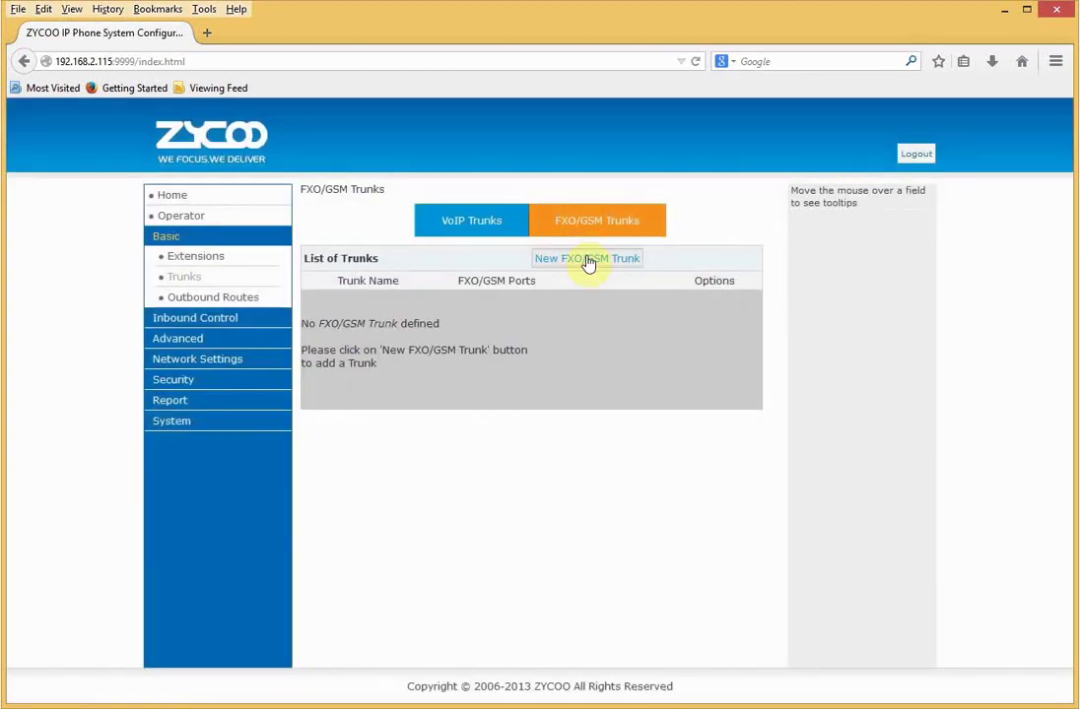
click(588, 260)
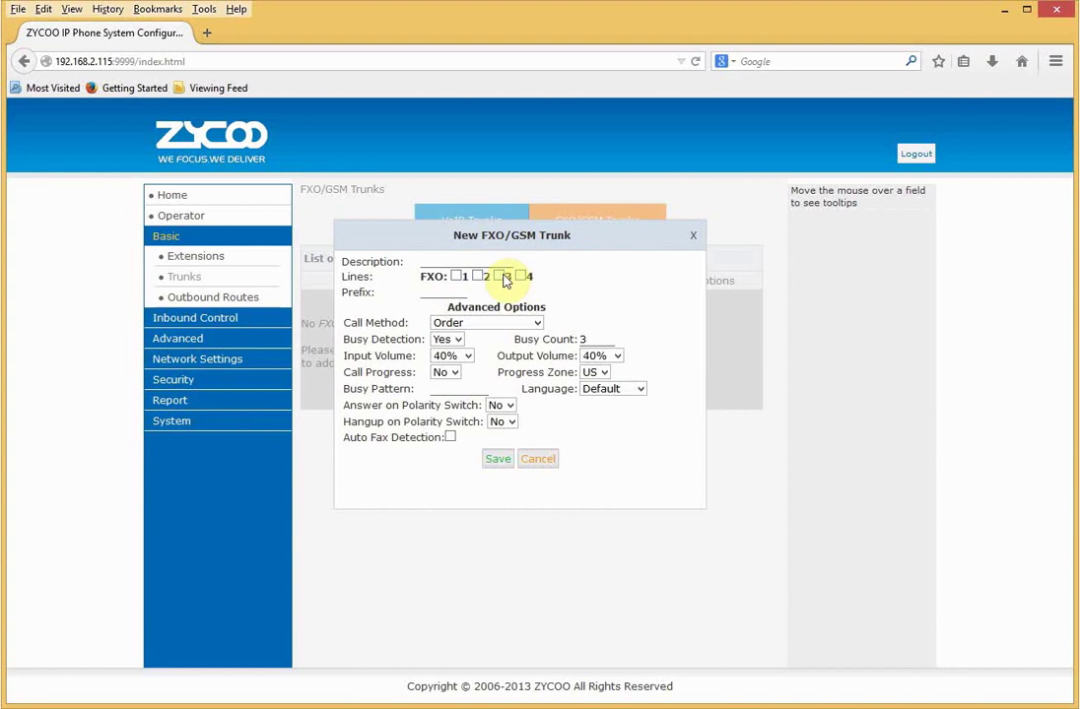
click(462, 263)
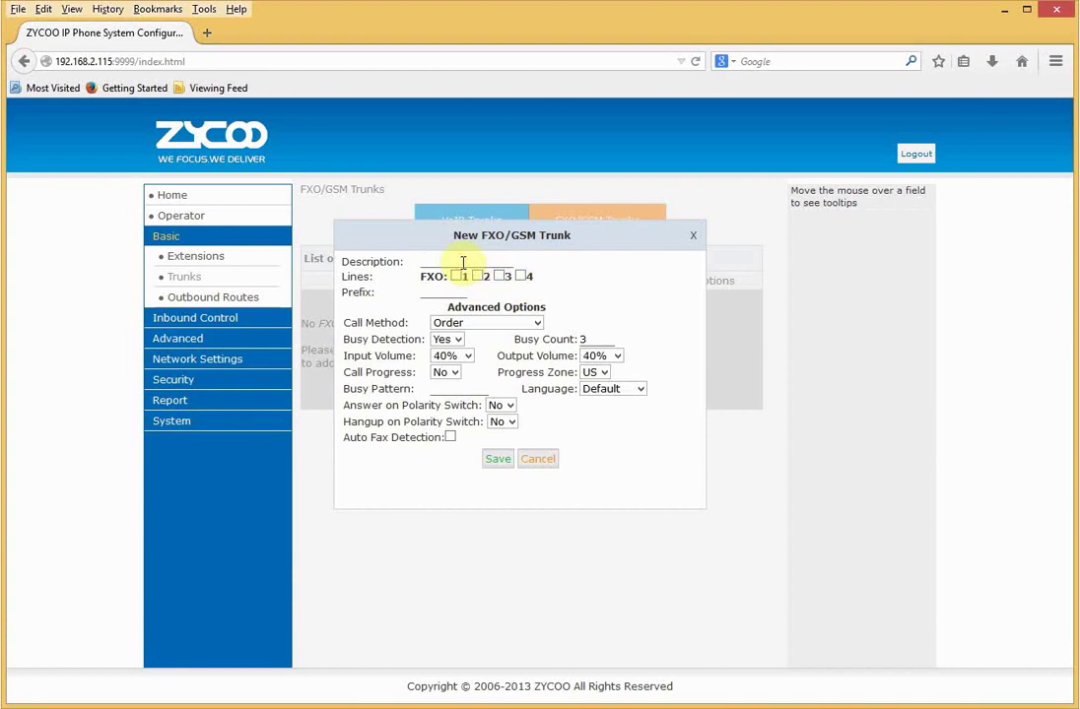
text(BT O)
text(ffi)
click(457, 277)
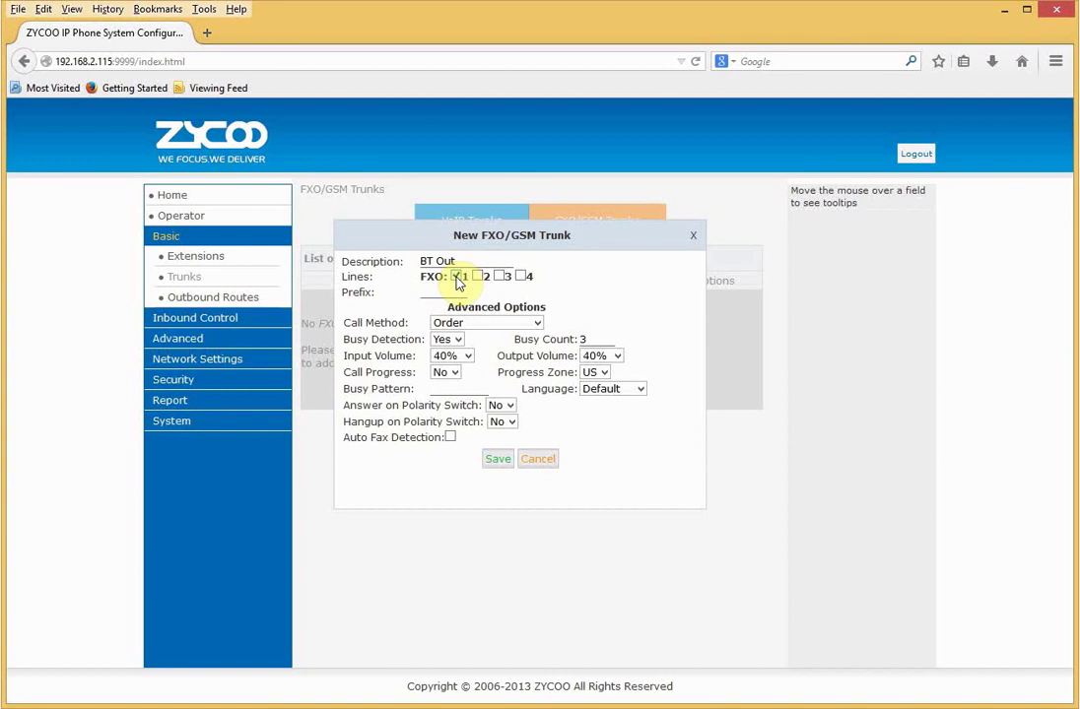
- Keep Order call method, set busy count 4 and progress zone UK, and save the trunk
click(538, 325)
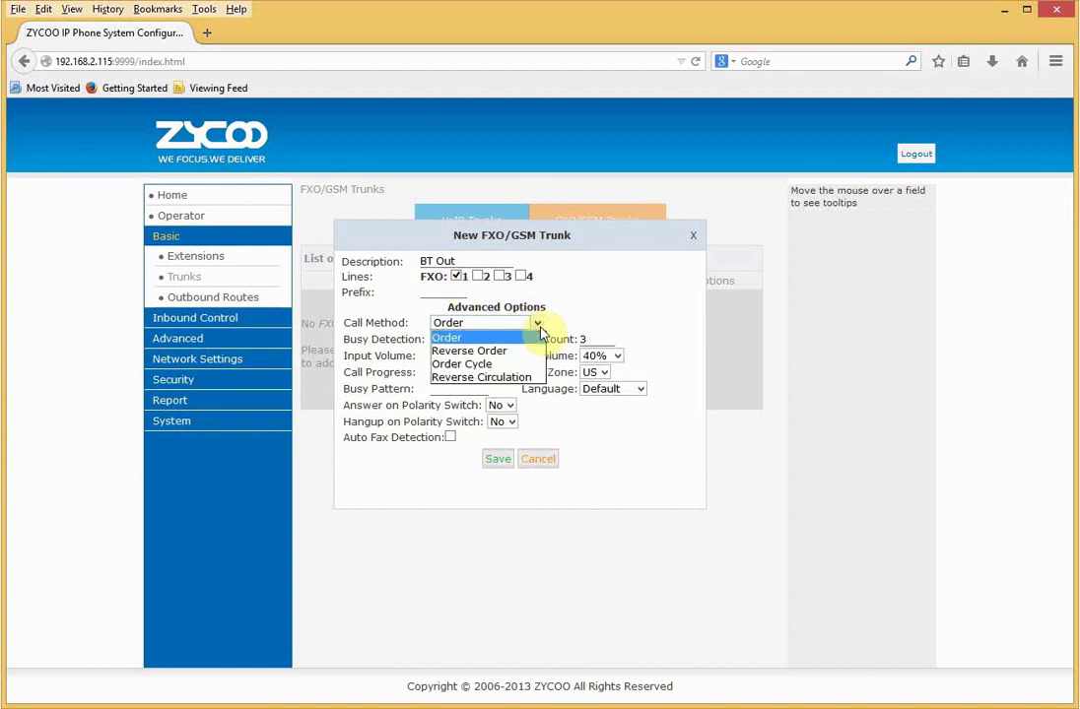
click(539, 328)
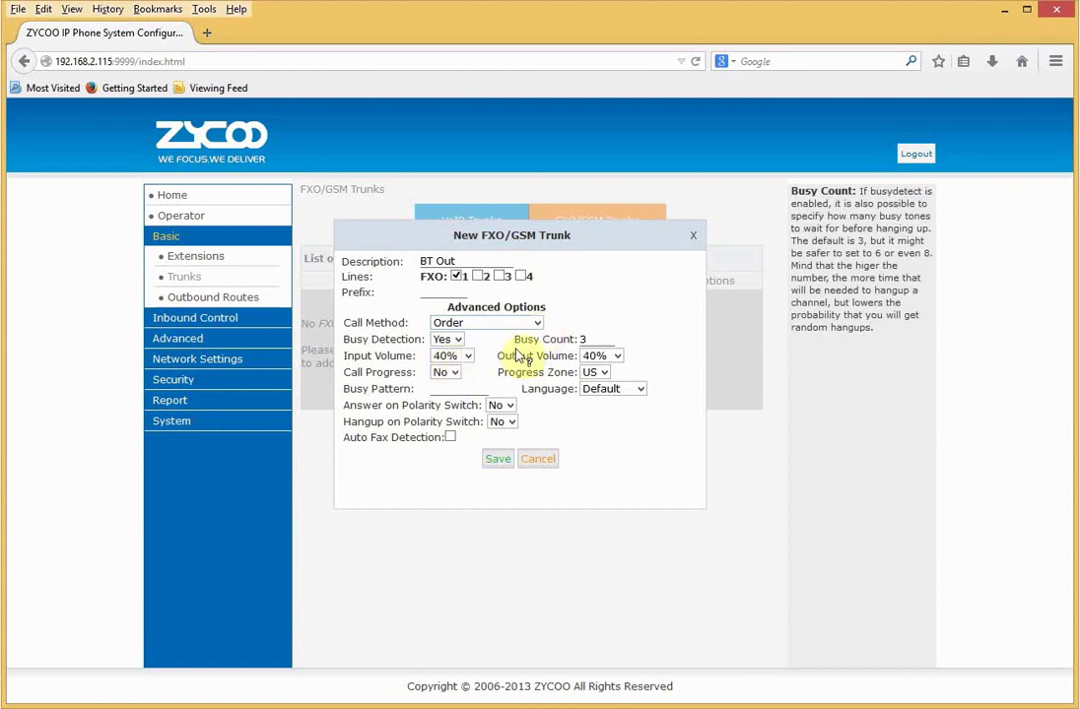
click(585, 338)
key(BackSpace)
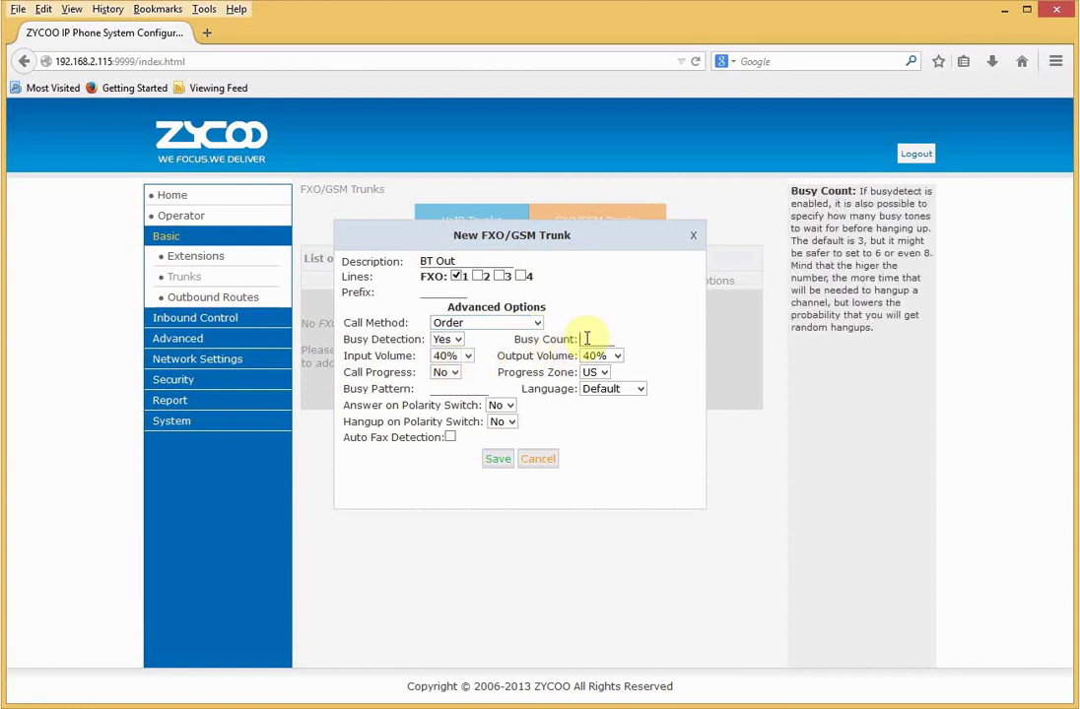
text(4)
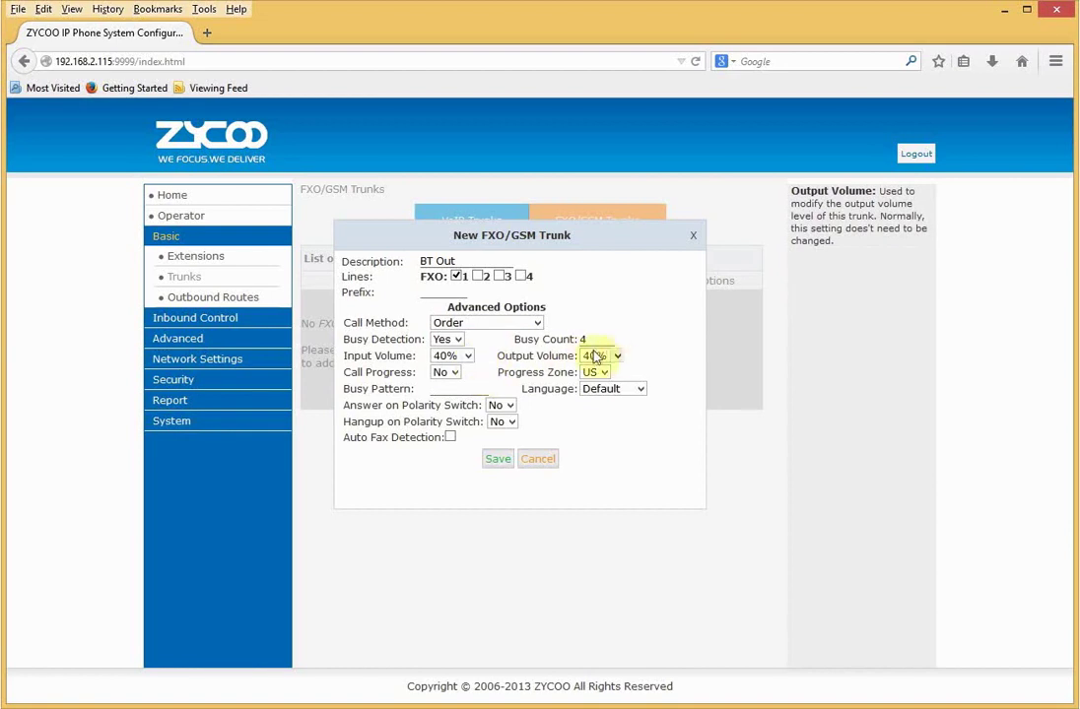
click(609, 374)
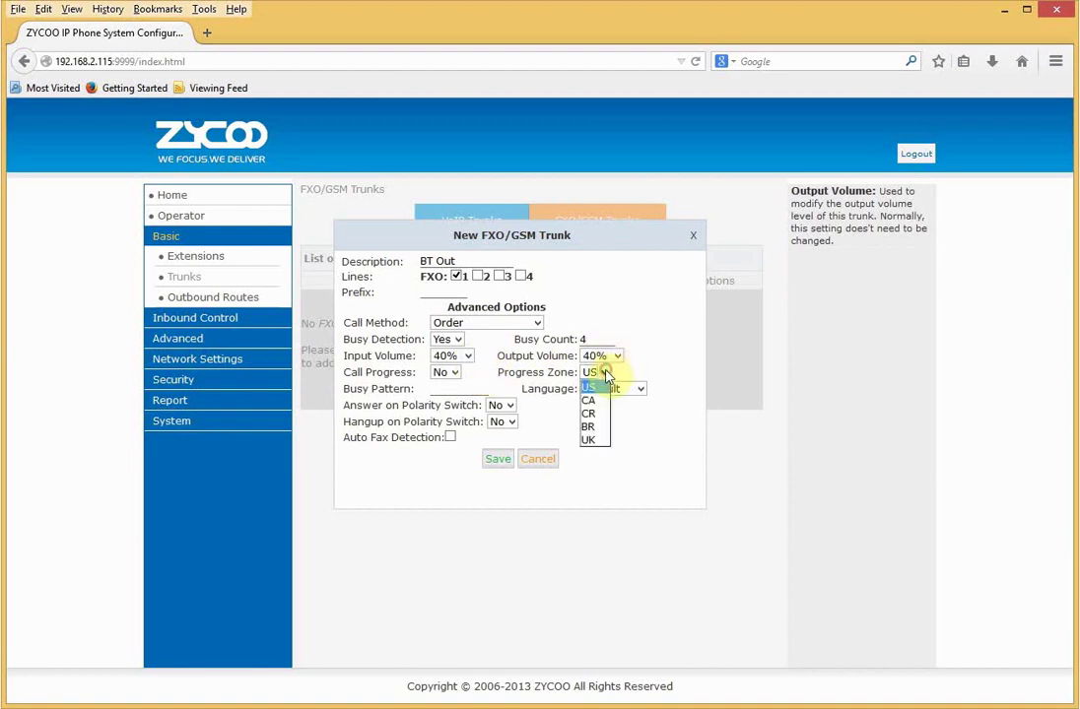
click(600, 439)
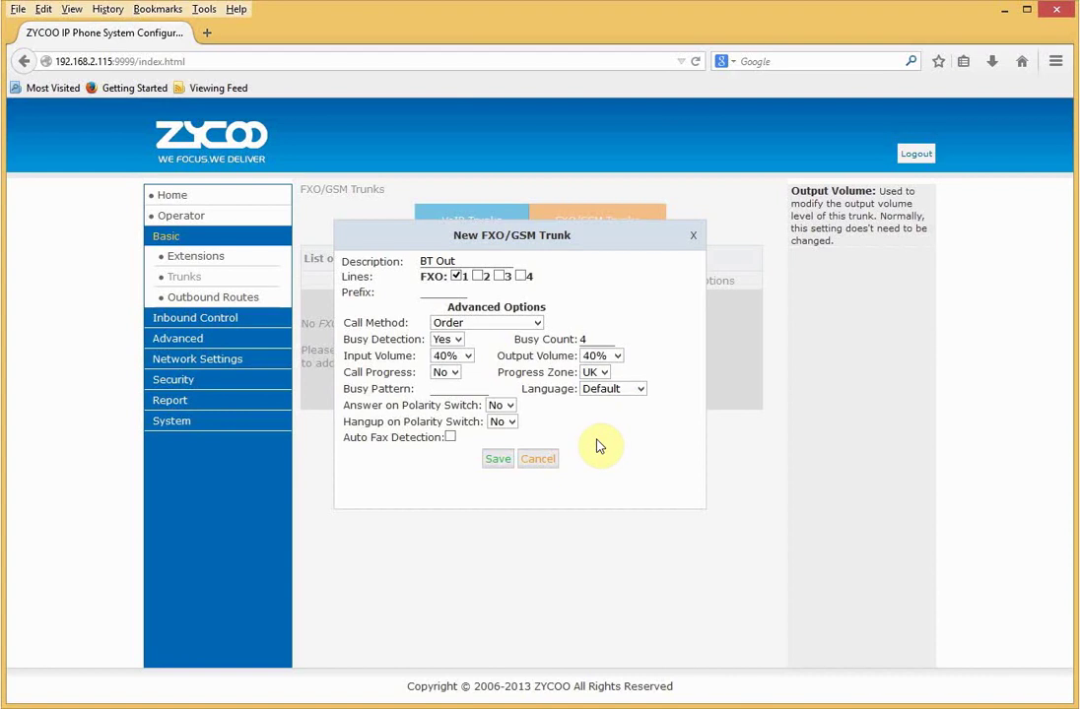
click(433, 390)
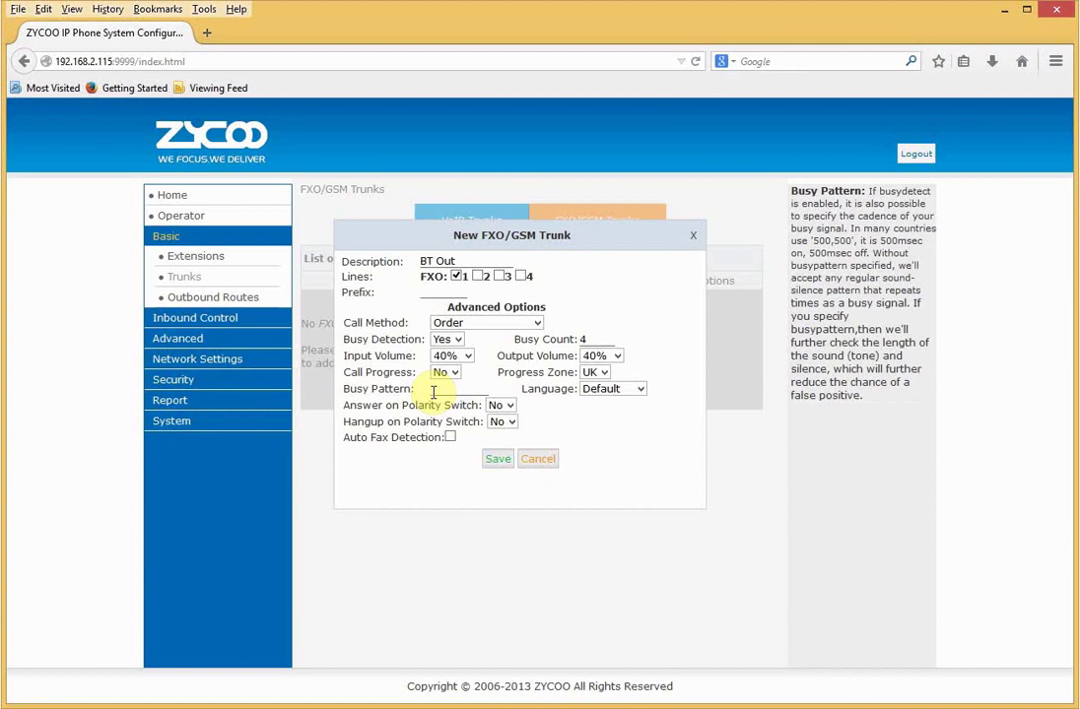
click(497, 461)
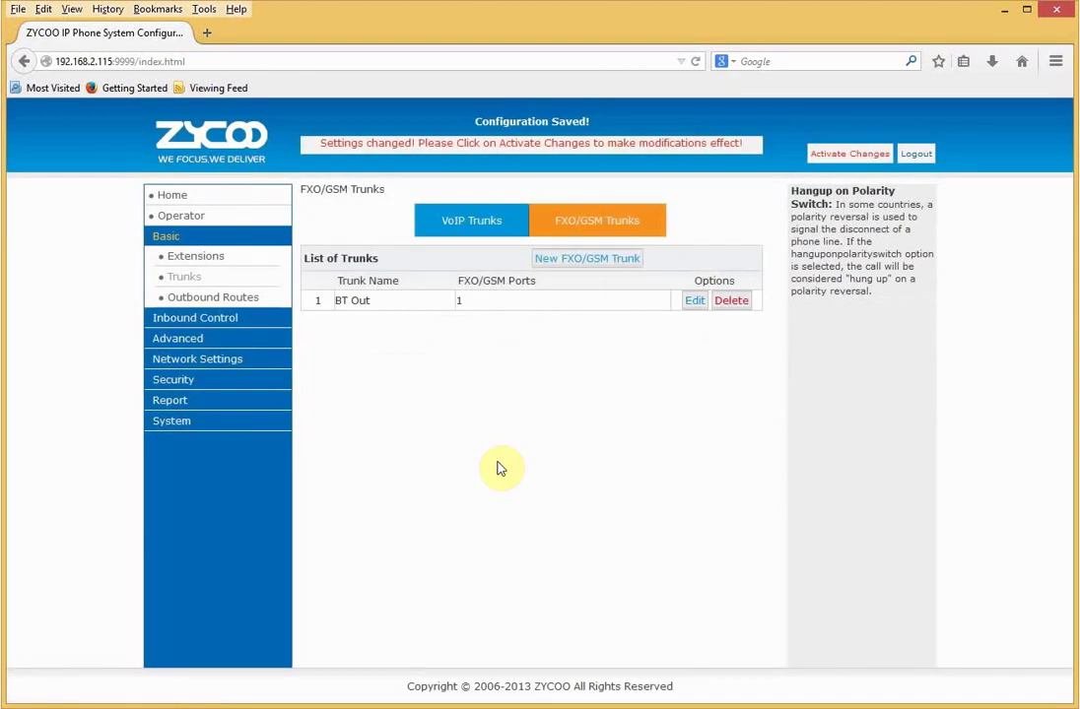
- Activate the trunk changes and go to Advanced Options' Global Analog Settings
click(849, 153)
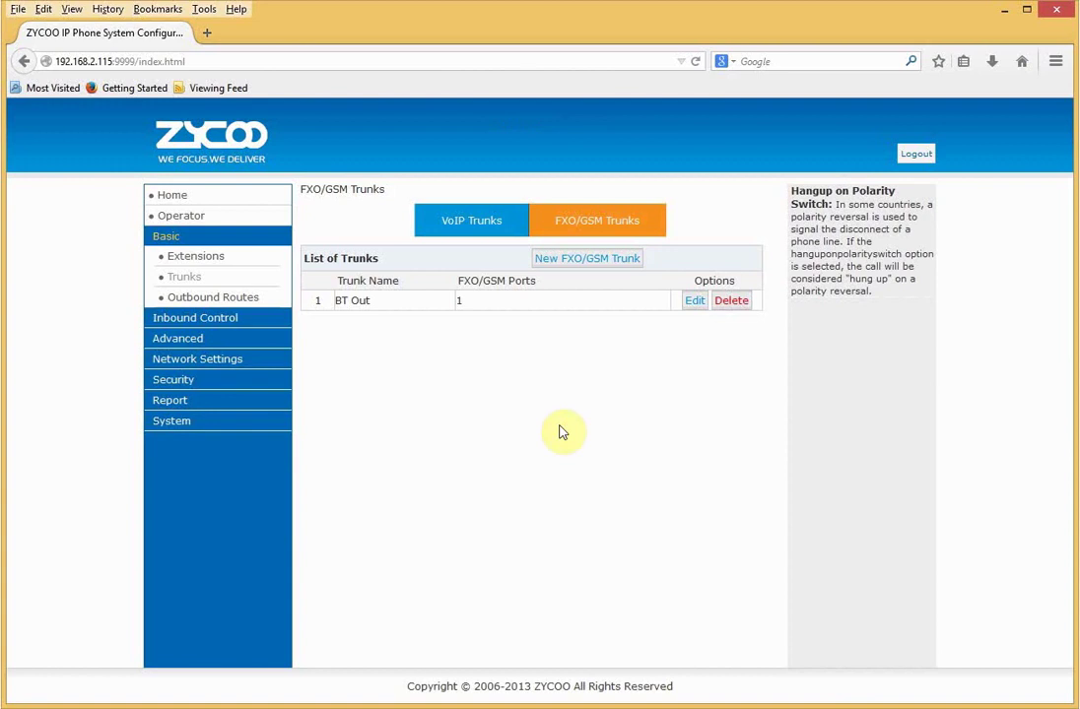
click(222, 317)
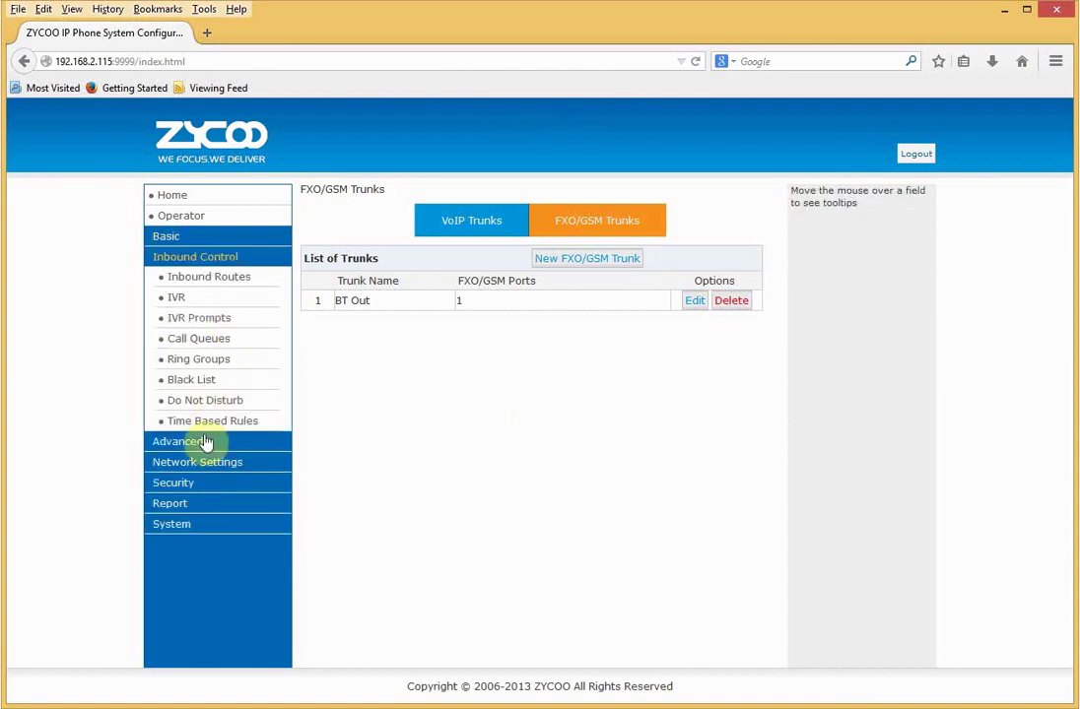
click(206, 444)
click(188, 302)
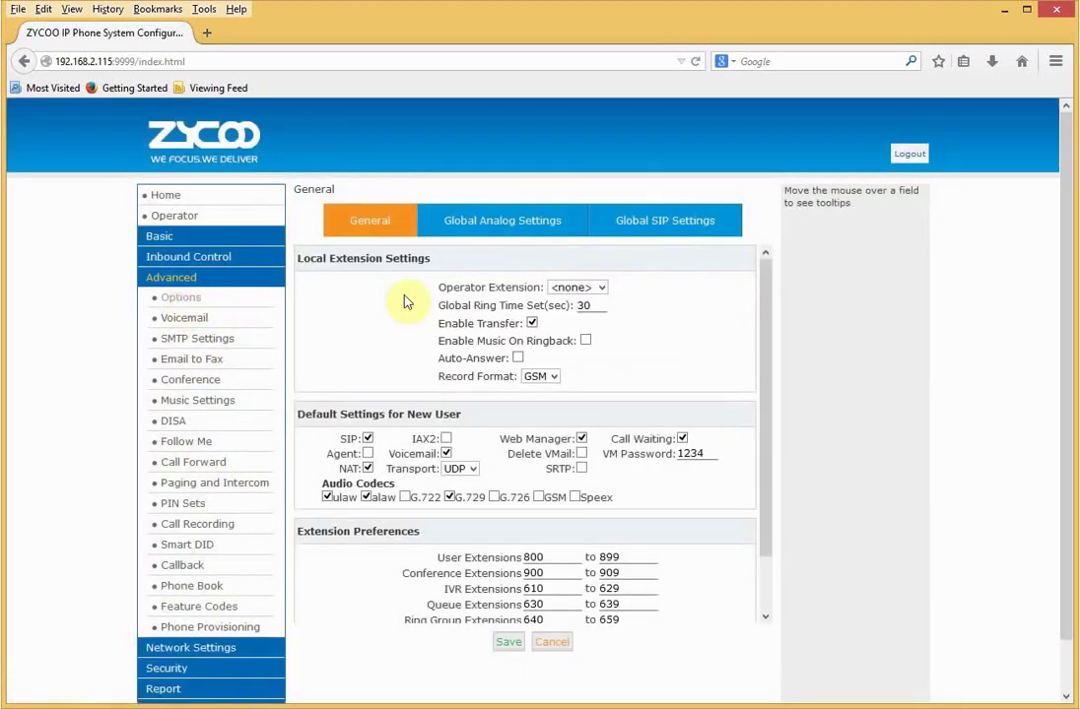
click(495, 222)
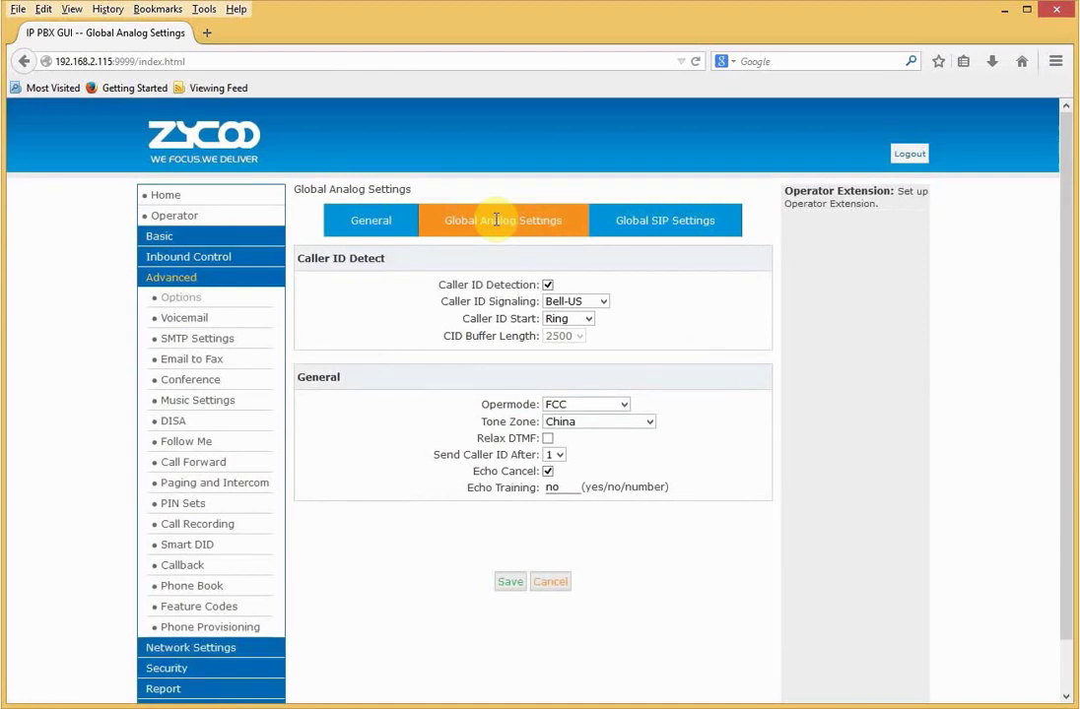
- Set caller ID signaling to V23 and opermode to UK
click(555, 301)
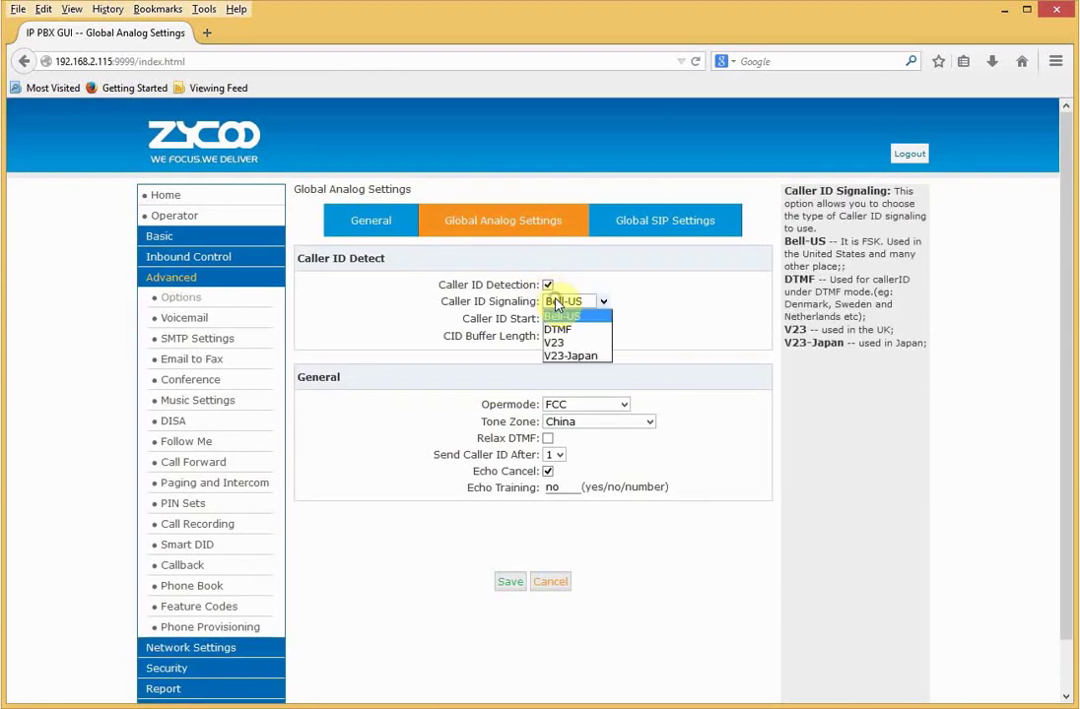
click(554, 341)
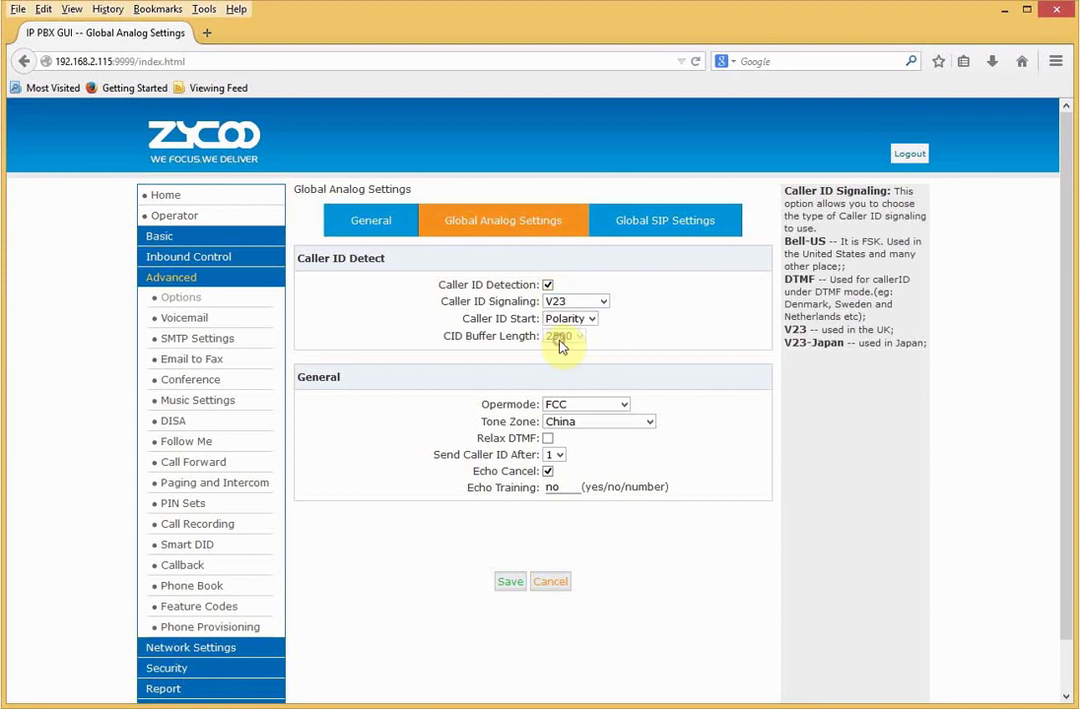
mouse_move(563, 325)
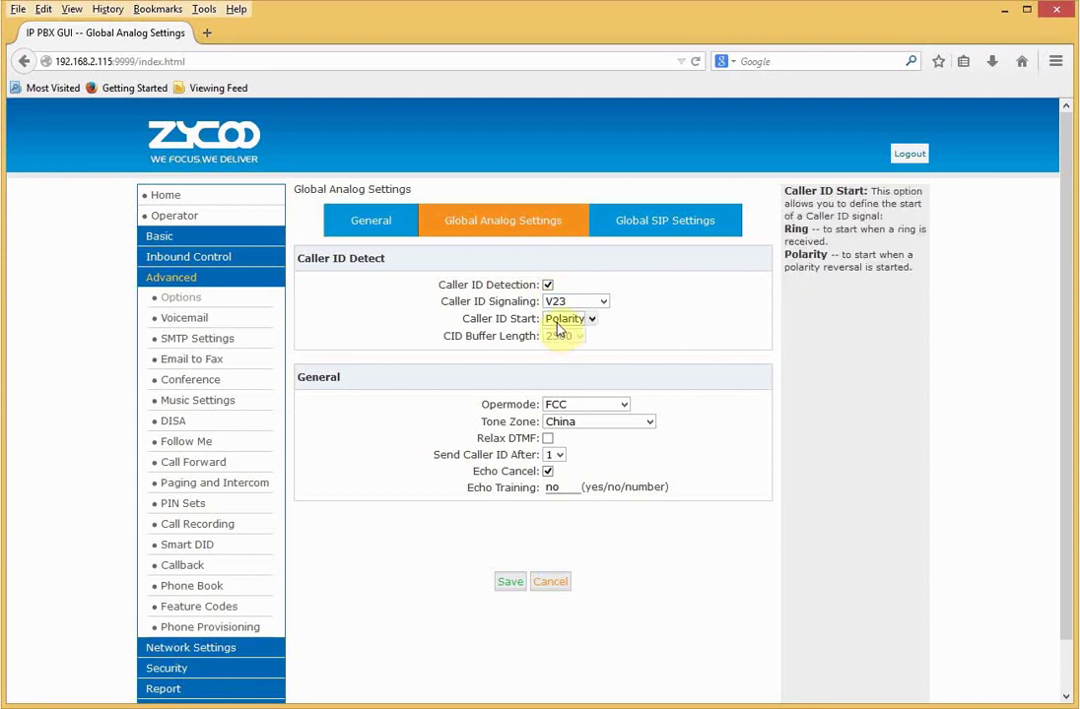
click(560, 405)
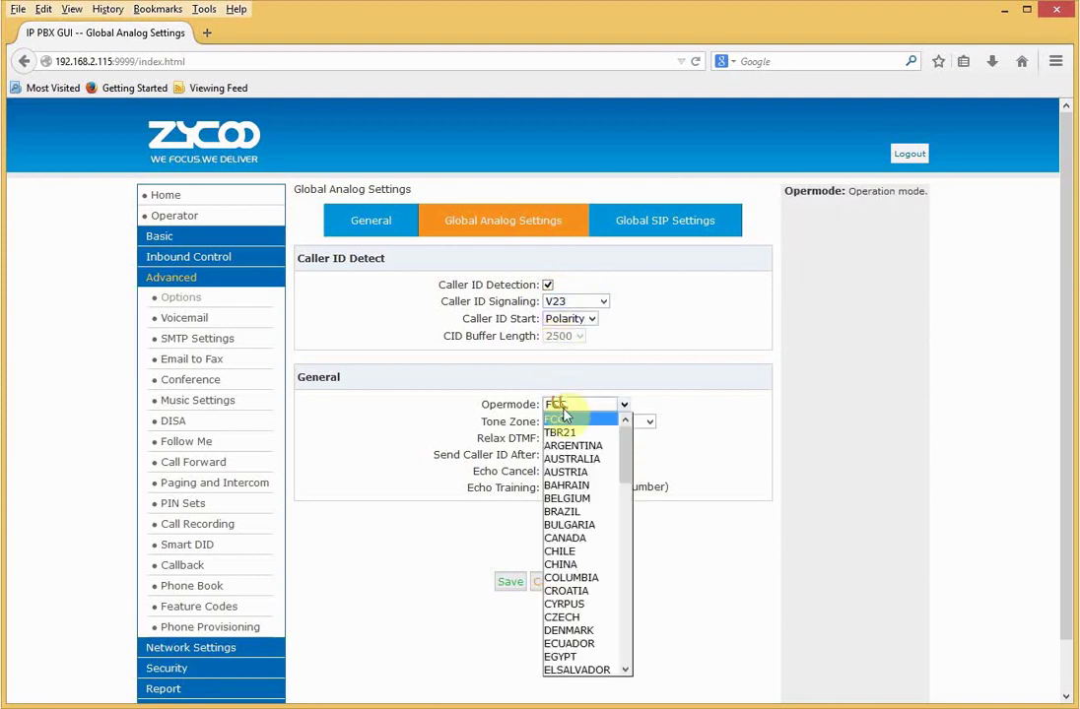
drag(625, 463, 630, 670)
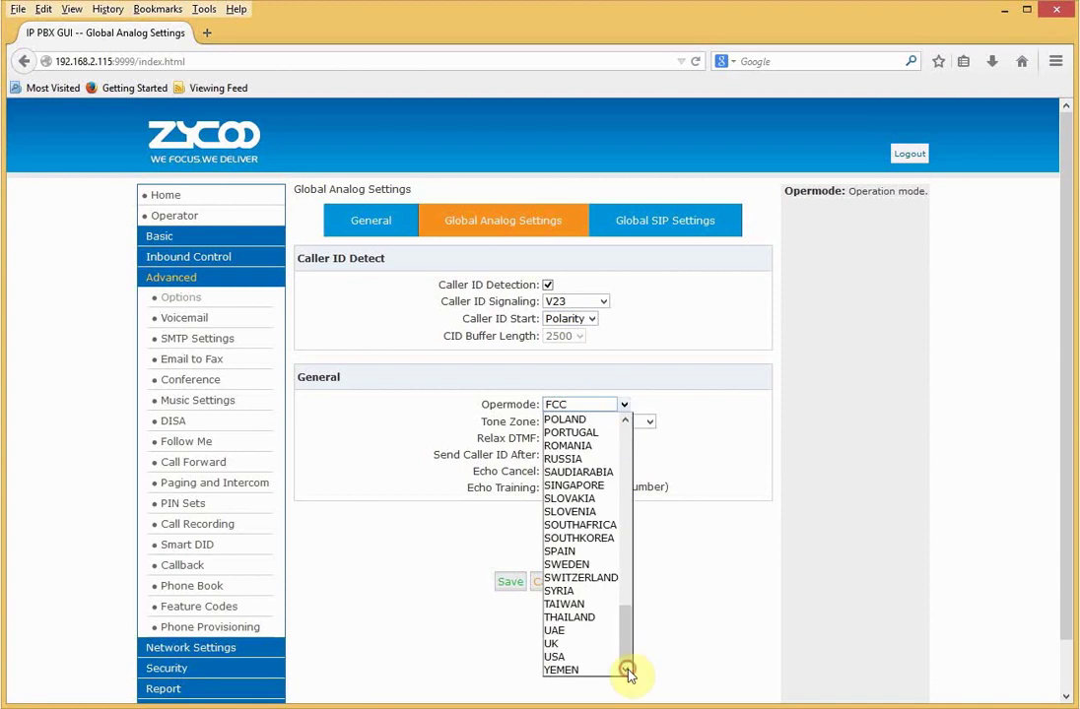
click(601, 646)
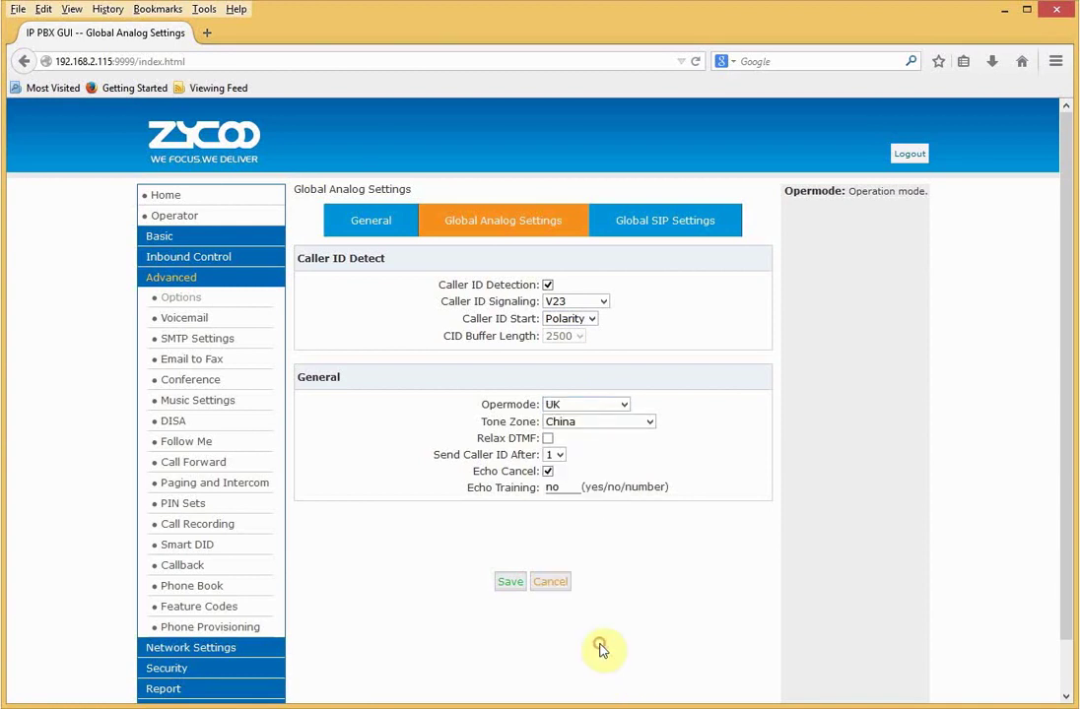
- Set the tone zone to United Kingdom, save, and confirm the PBX reboot
click(589, 423)
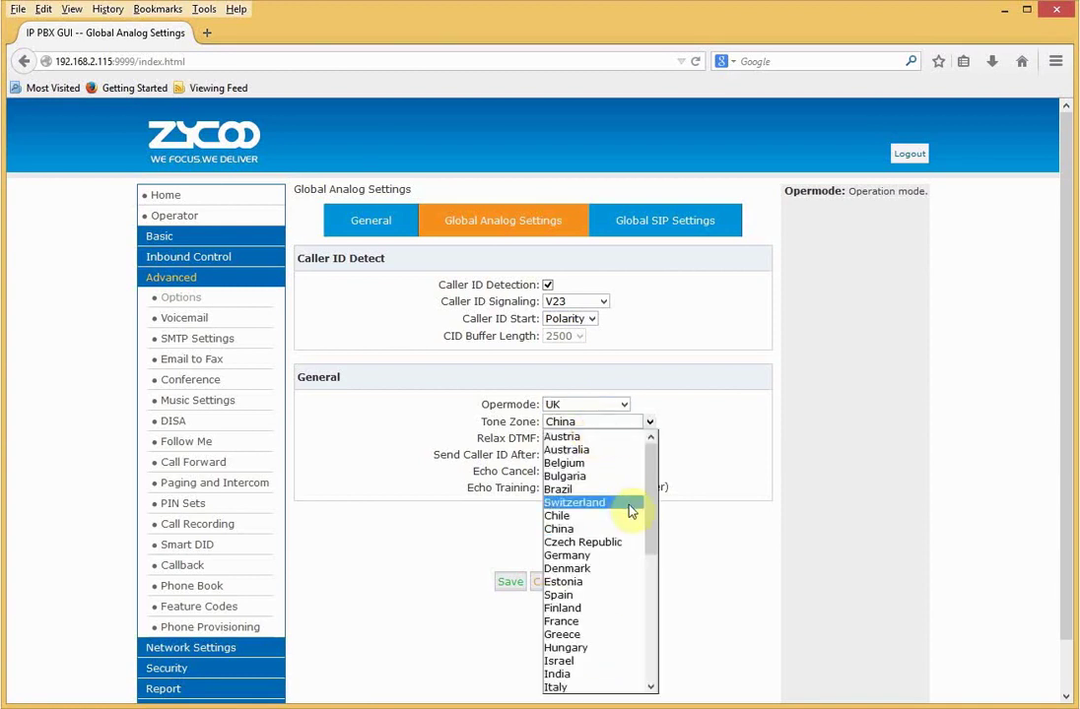
drag(646, 528, 645, 643)
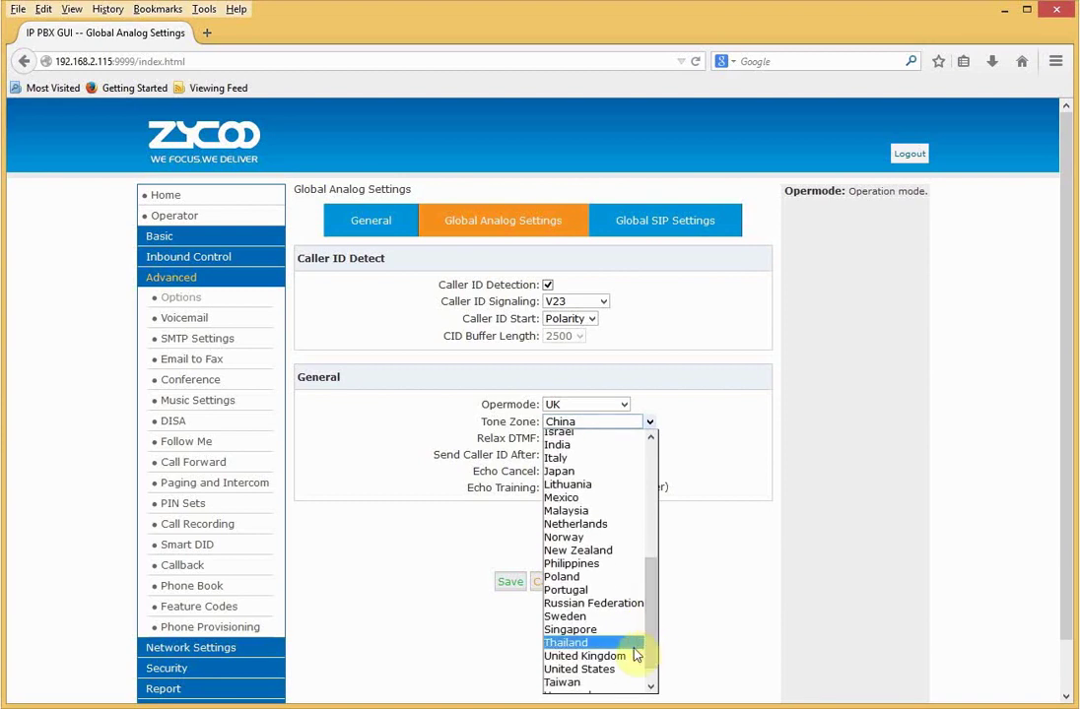
click(622, 655)
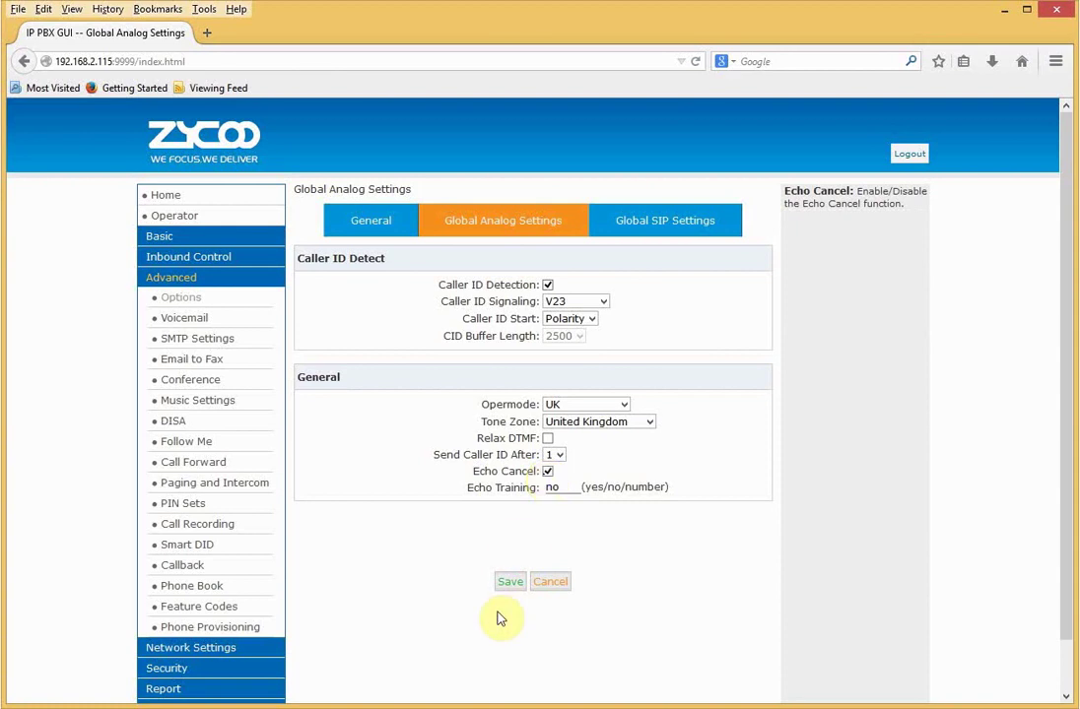
click(507, 583)
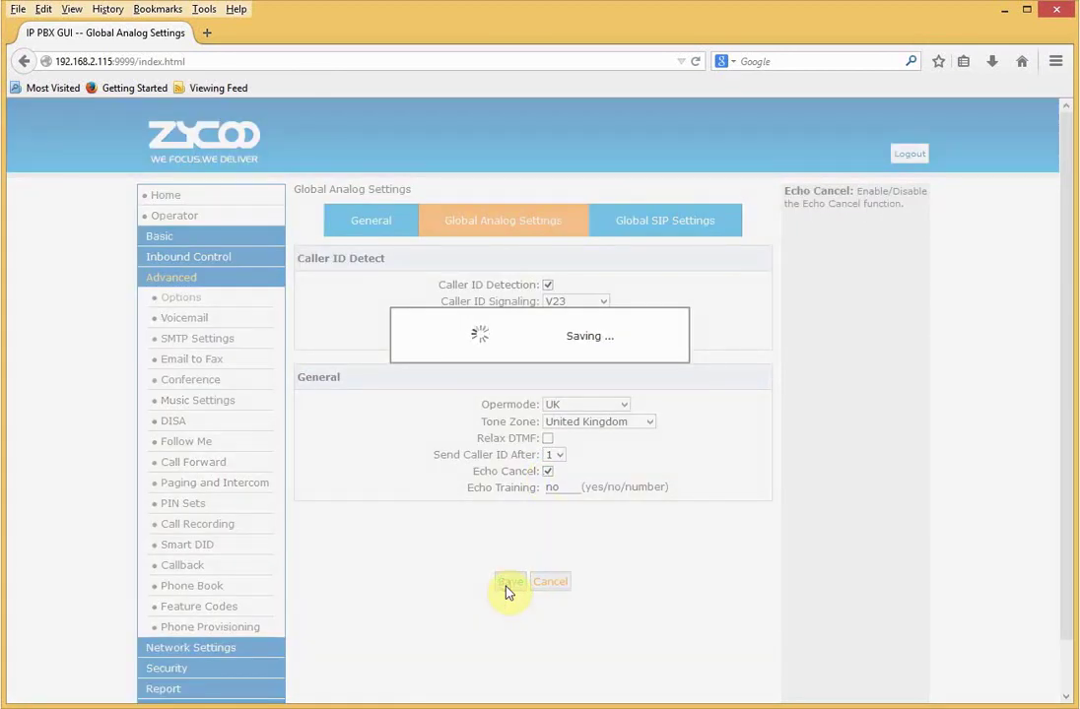
click(512, 433)
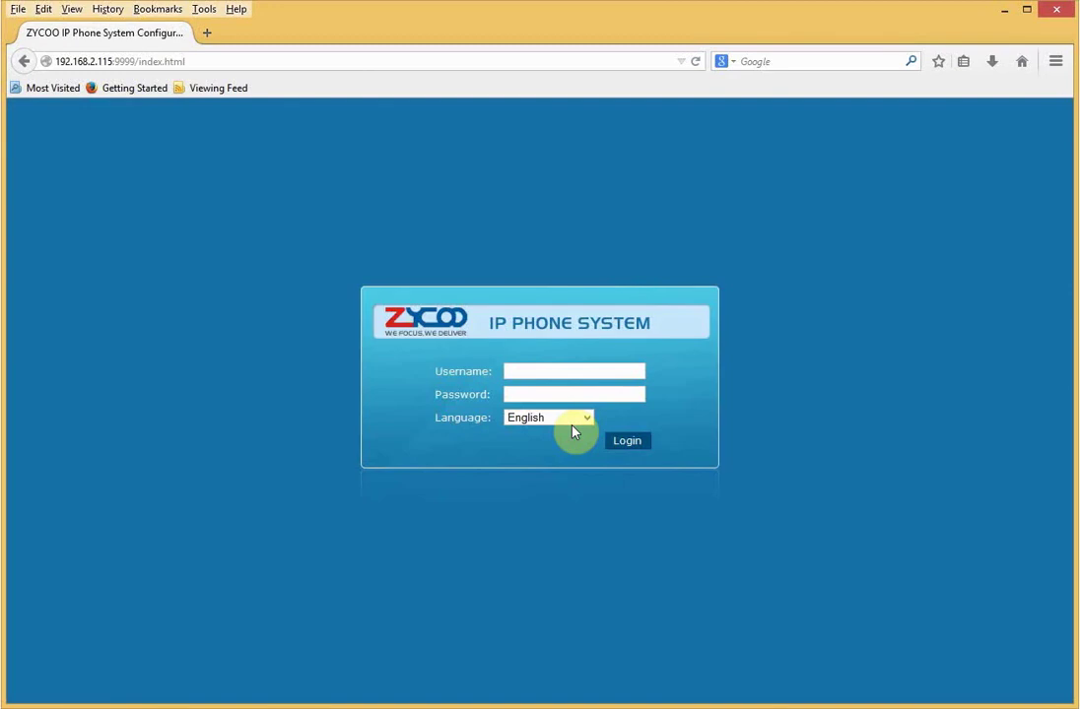
- Log back in to the CooVox web GUI with the admin account and its password
click(545, 374)
text(admin)
key(Tab)
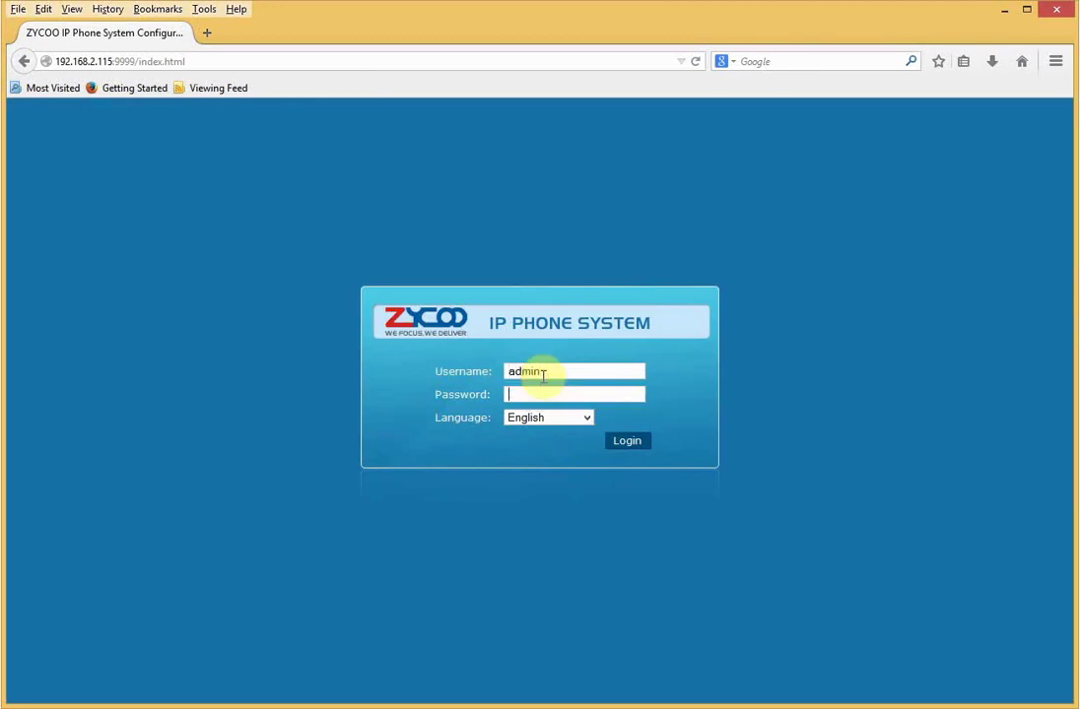
text(********)
key(Return)
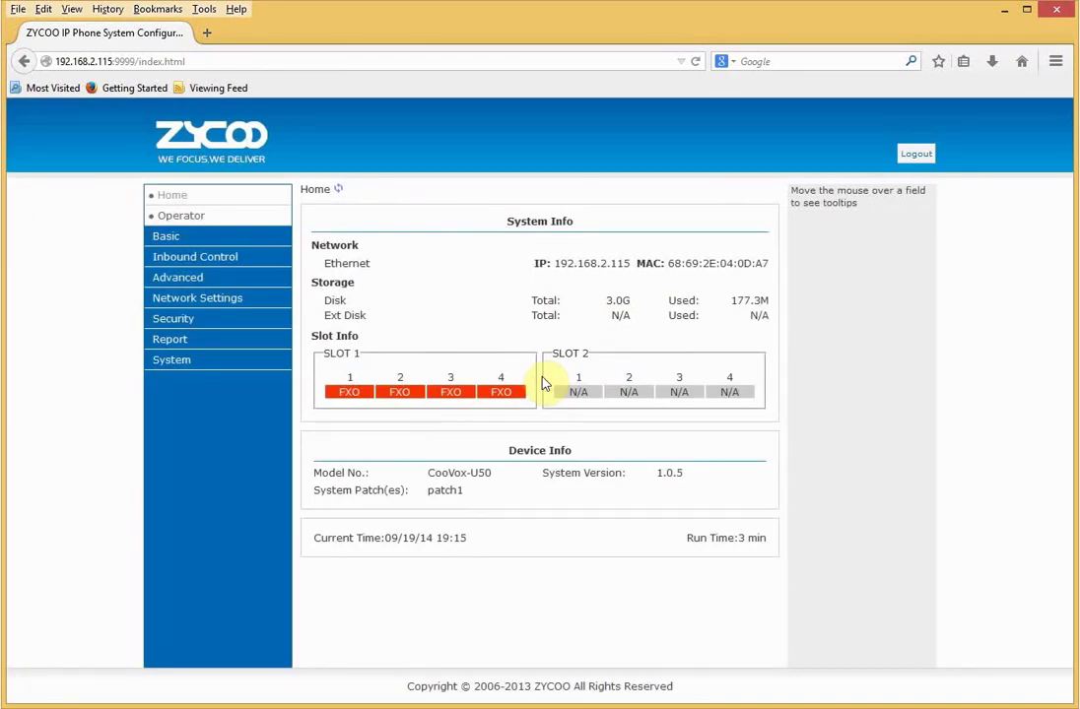
- Go to the DialRules list under Basic > Outbound Routes
click(234, 239)
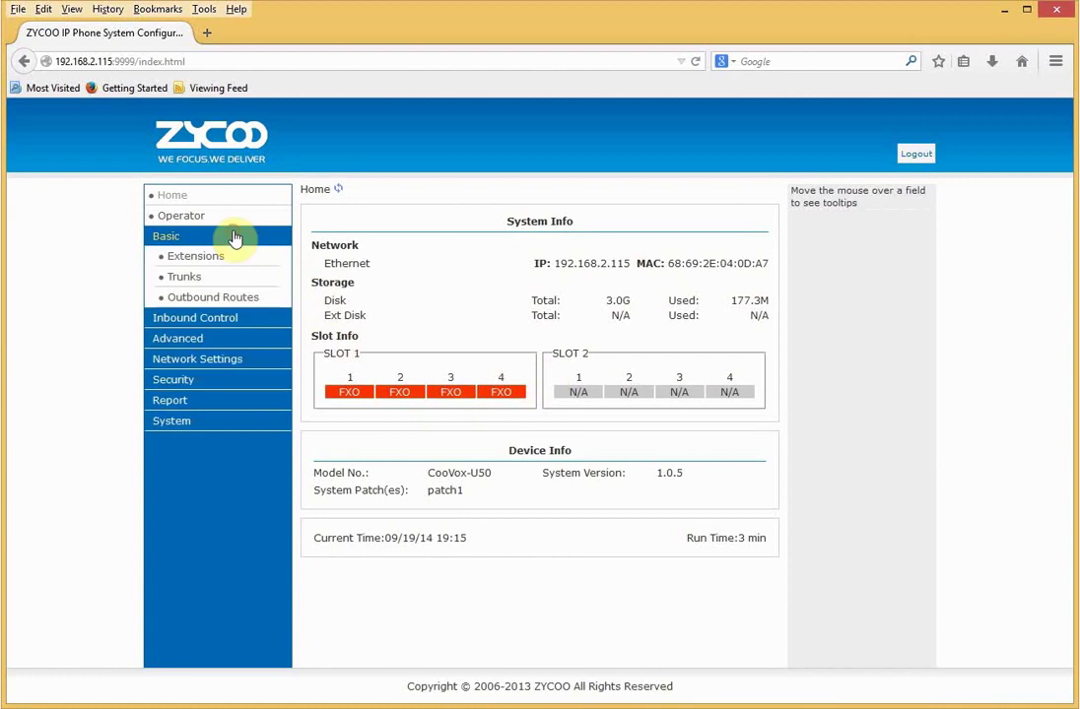
click(226, 296)
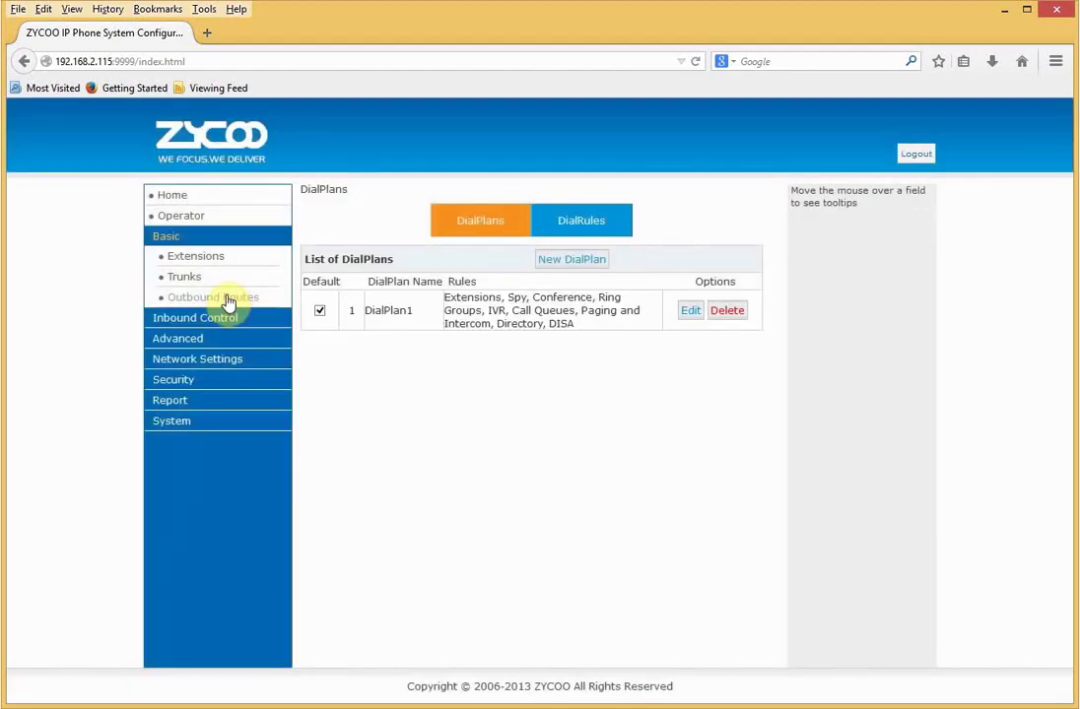
click(573, 221)
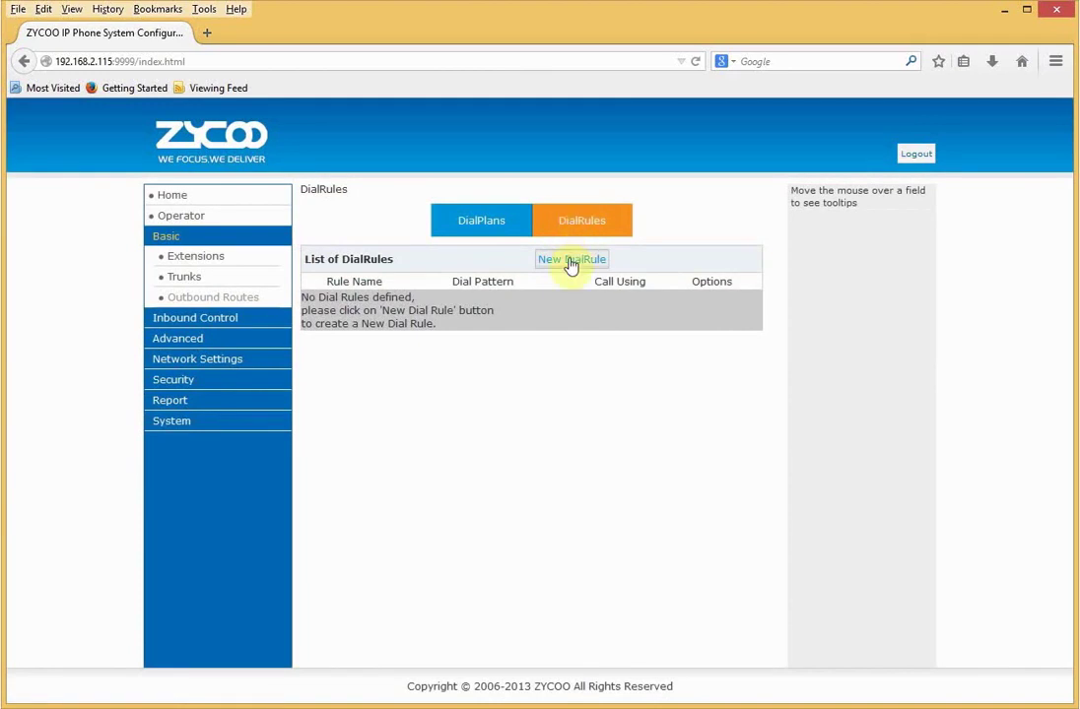
- Start a new dial rule named dialoutpstn, leaving PIN protection and time restriction off
click(569, 259)
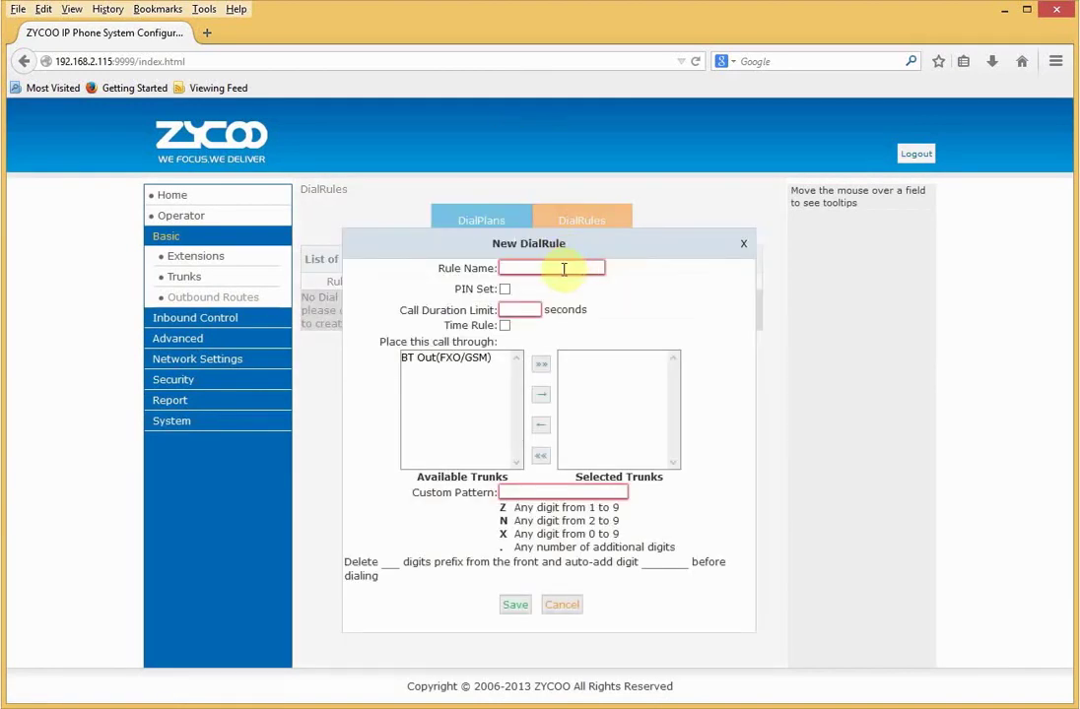
click(564, 269)
text(di)
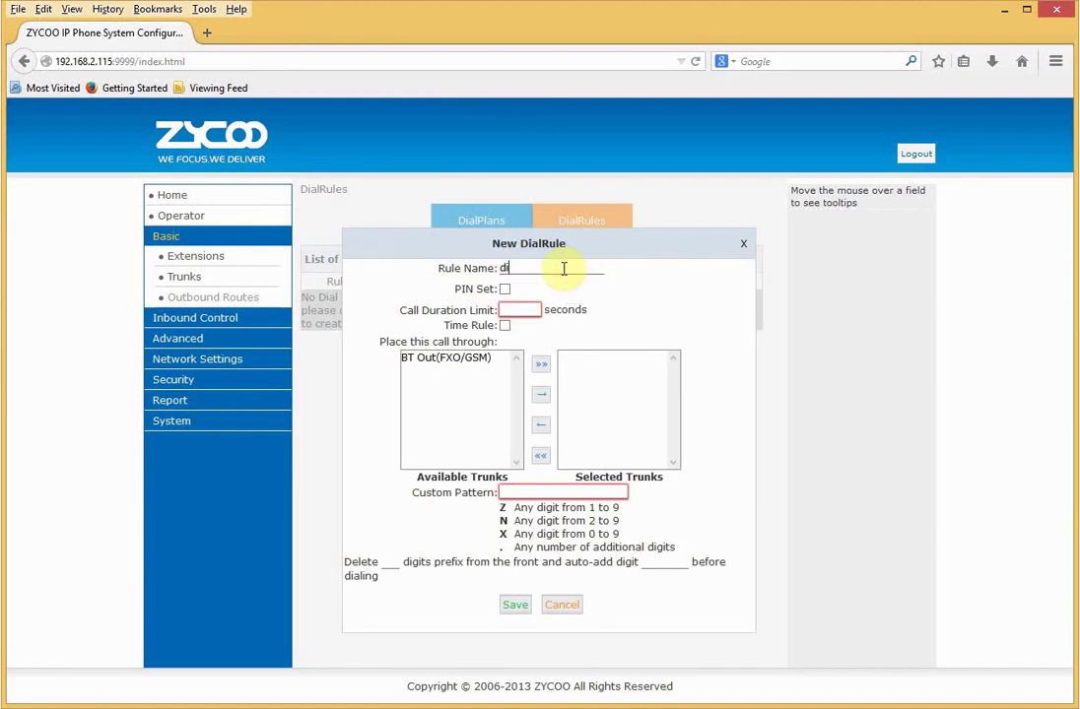
text(aloutpstn)
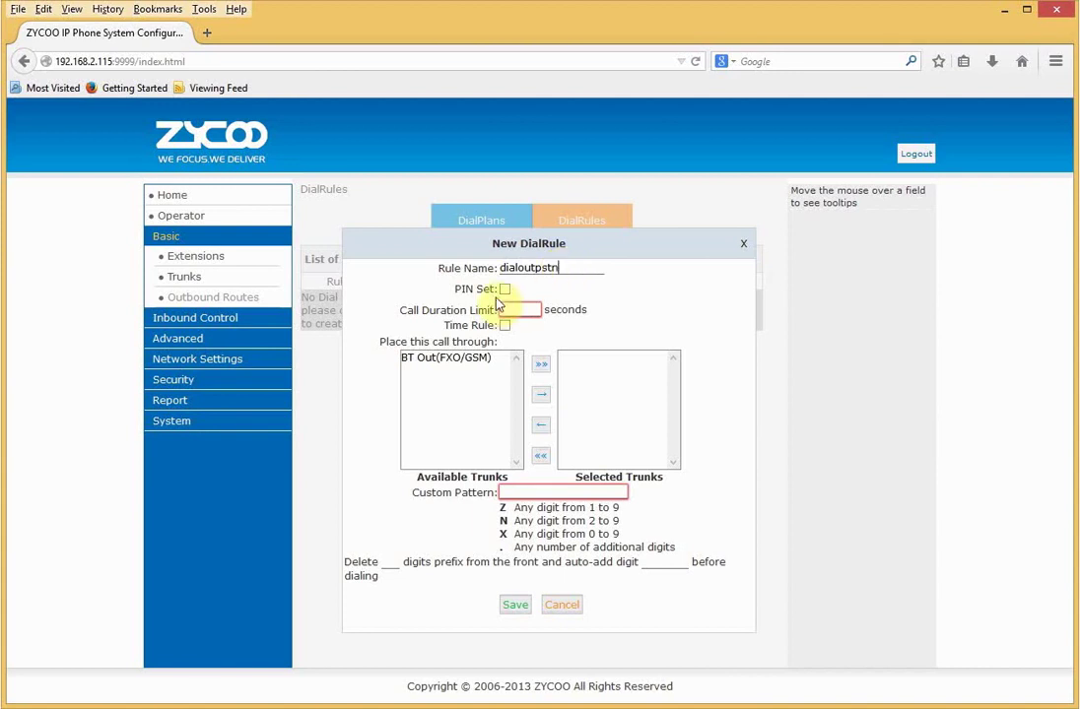
click(504, 288)
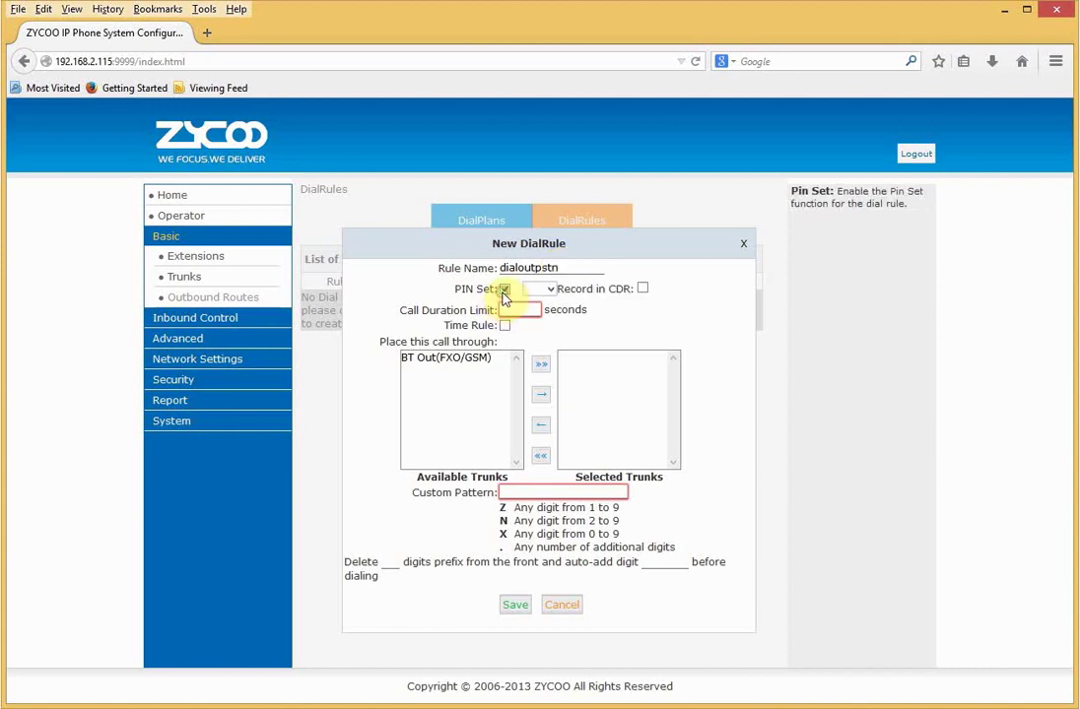
click(548, 290)
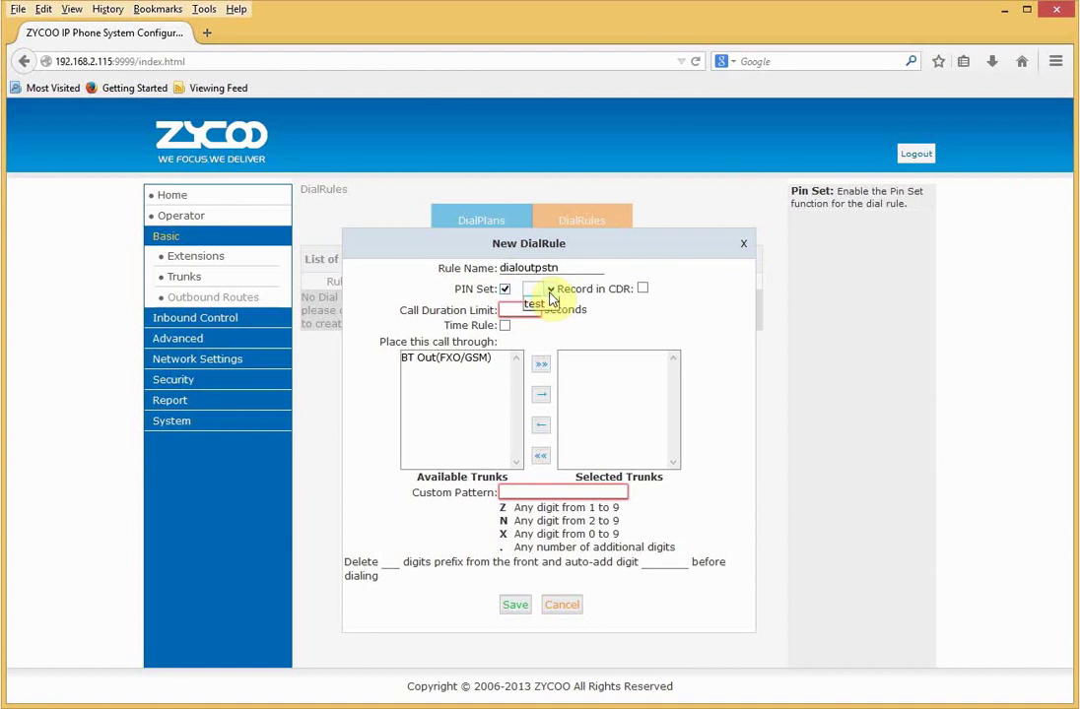
click(550, 292)
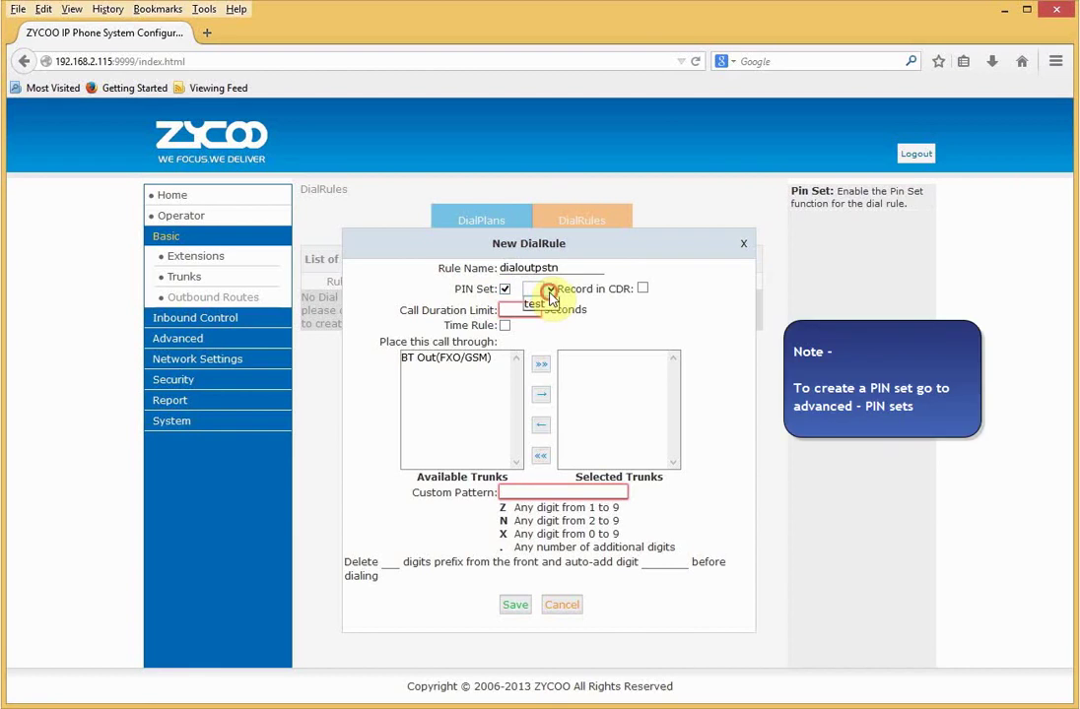
click(506, 290)
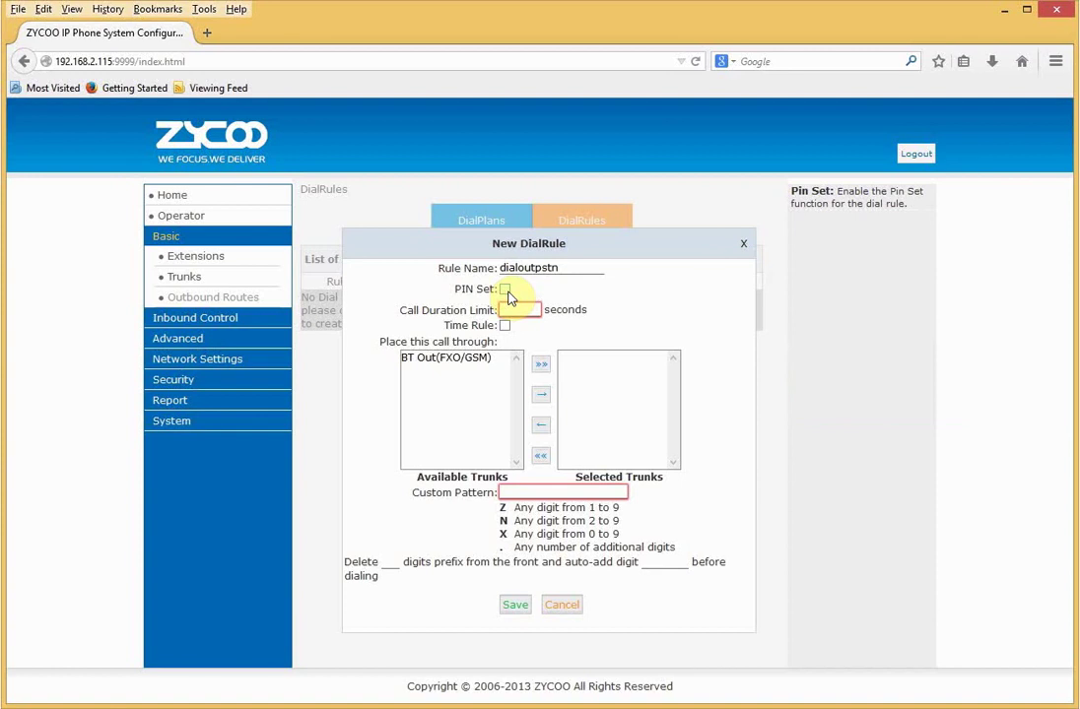
click(505, 325)
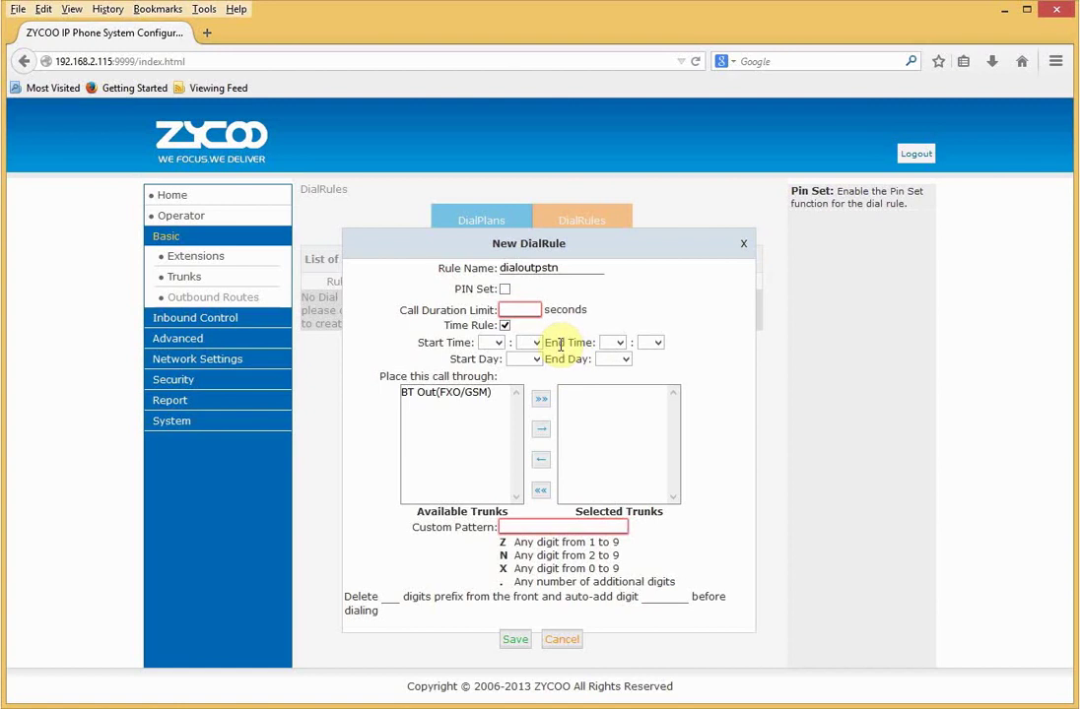
click(504, 326)
- Route the rule through BT Out(FXO/GSM) with pattern 9., deleting 1 digit, and save
click(480, 359)
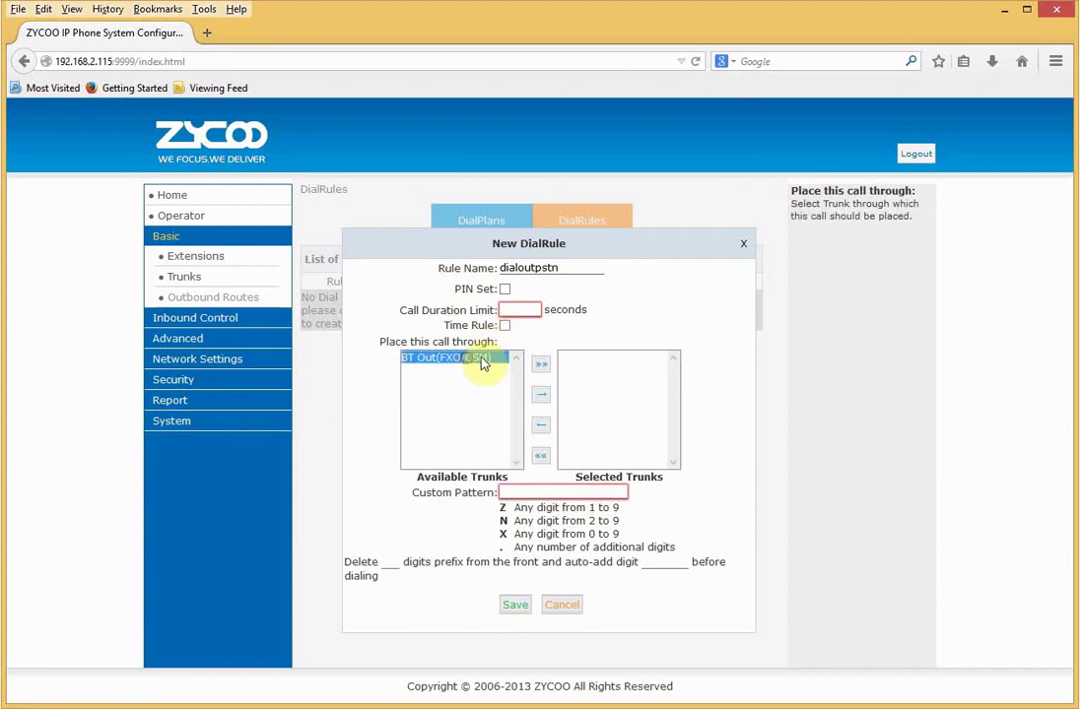
click(539, 366)
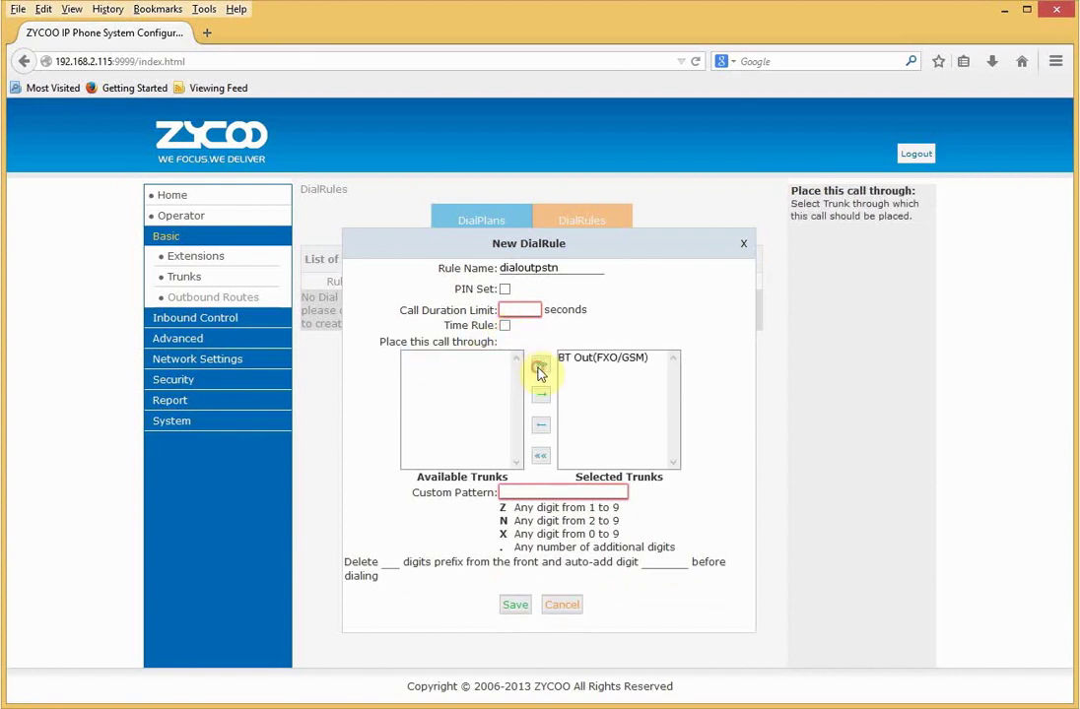
click(524, 490)
click(525, 490)
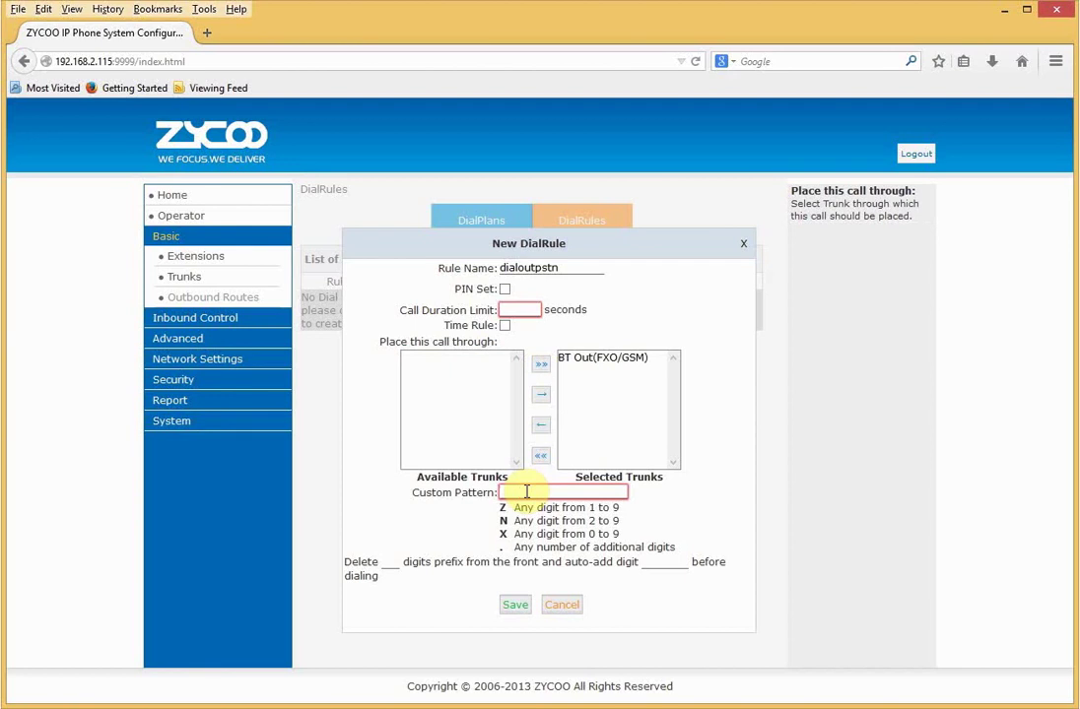
text(9.)
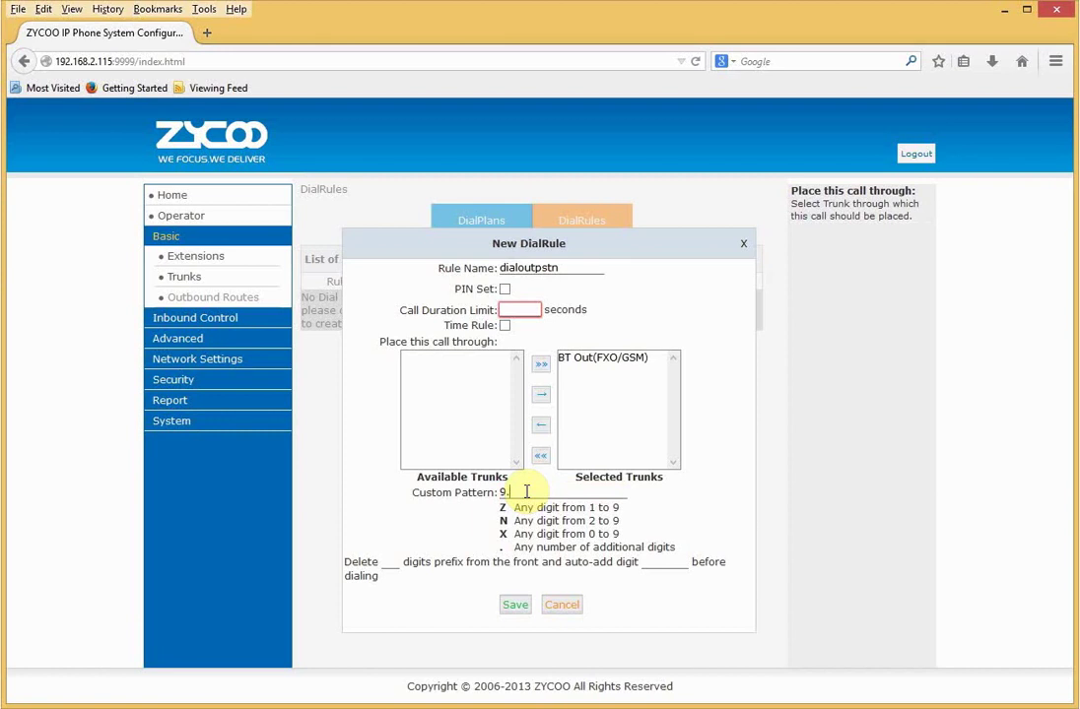
mouse_move(398, 577)
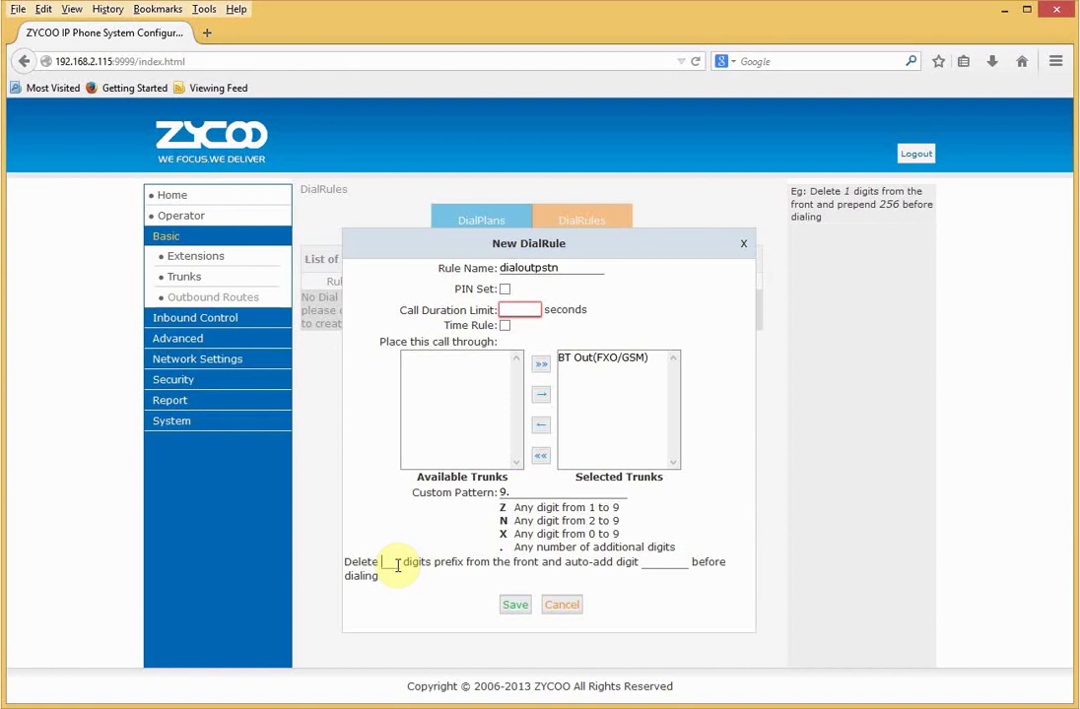
text(1)
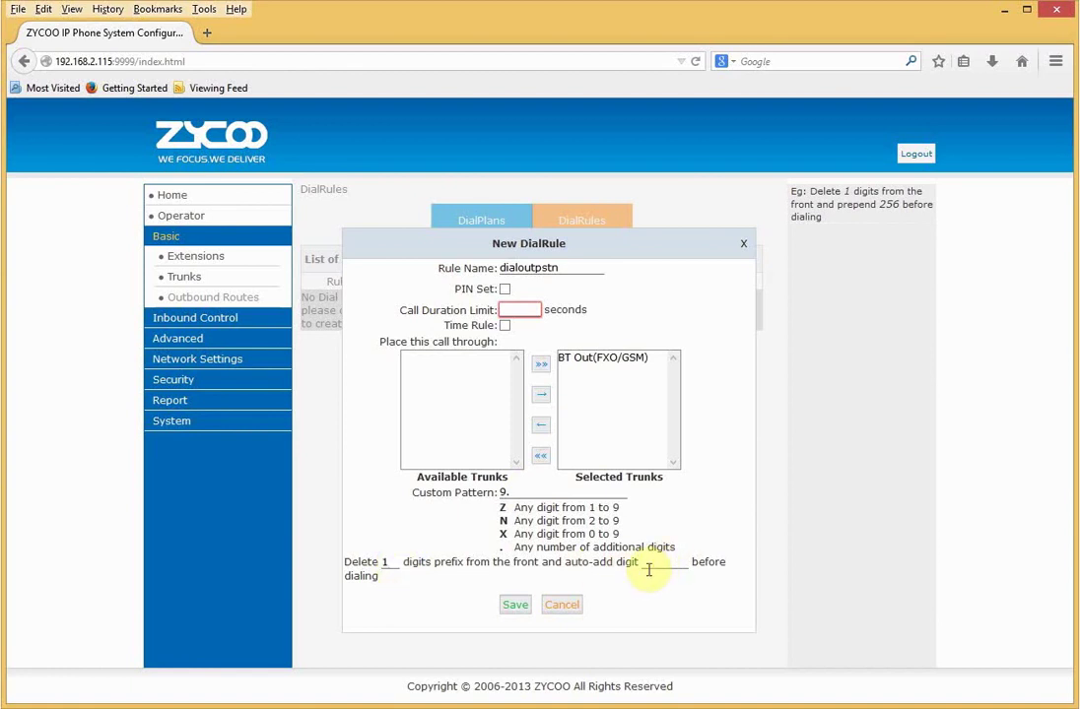
click(512, 606)
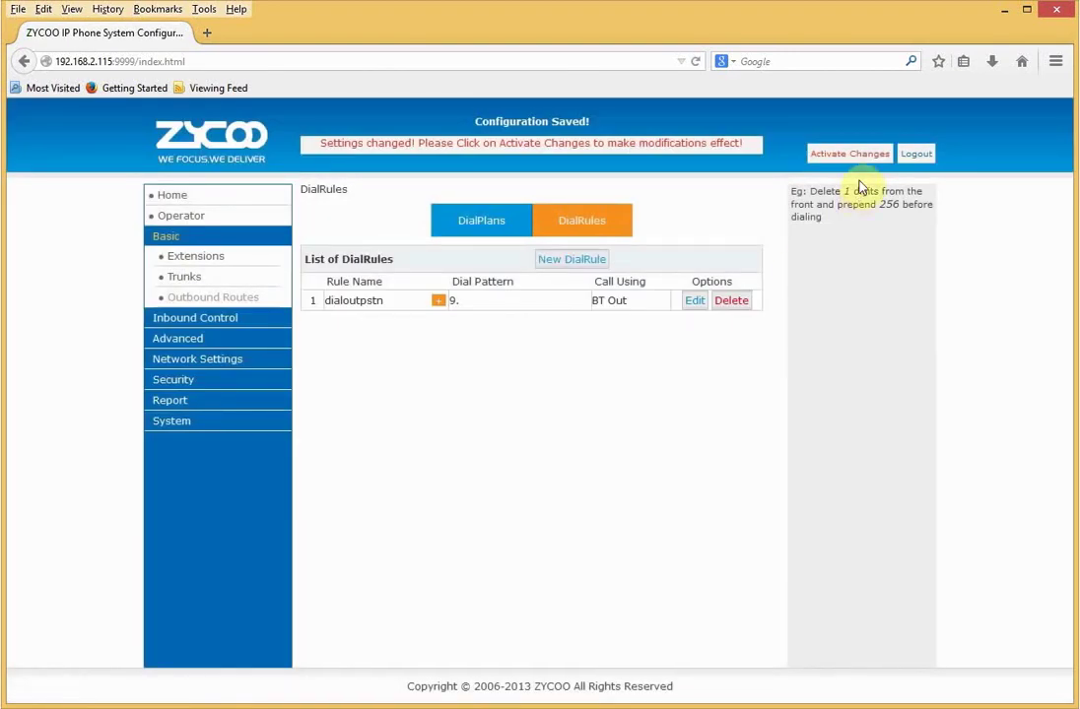
- Activate the saved dial rule and open DialPlan1 for editing
click(849, 154)
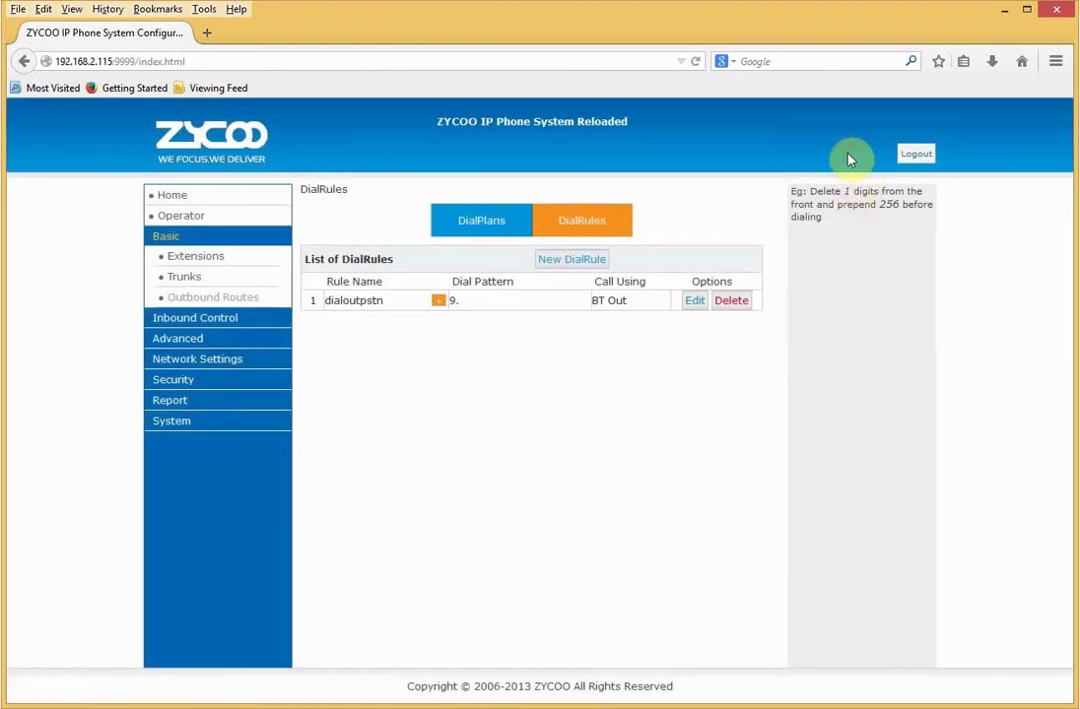
click(494, 220)
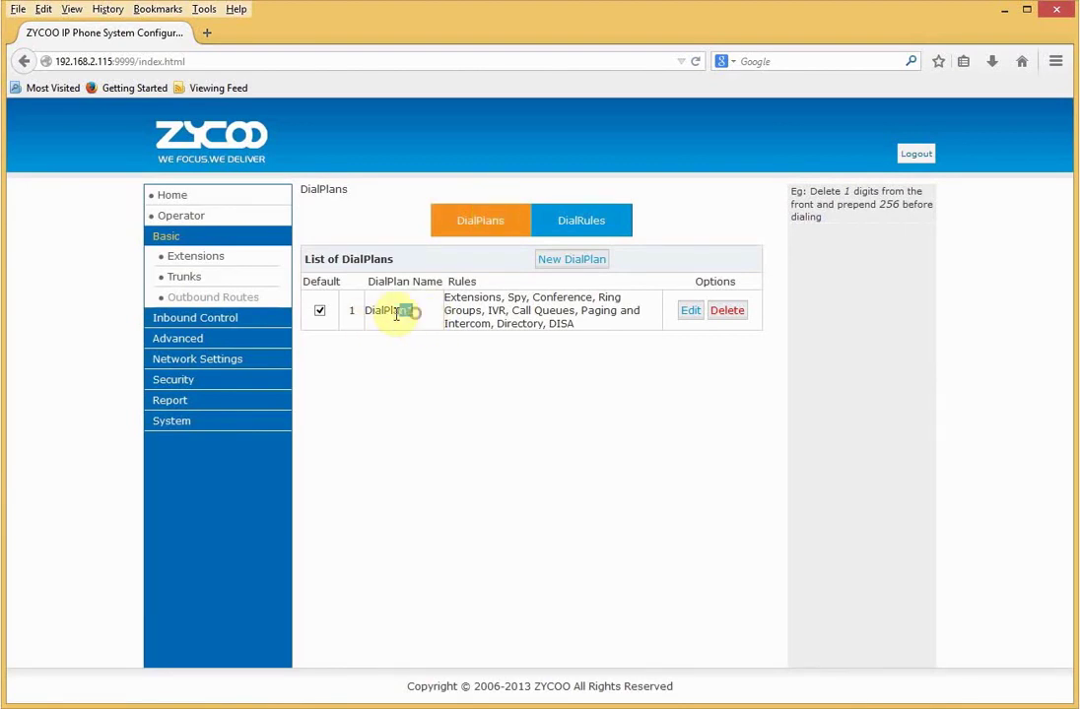
drag(412, 311, 393, 342)
click(394, 349)
click(690, 310)
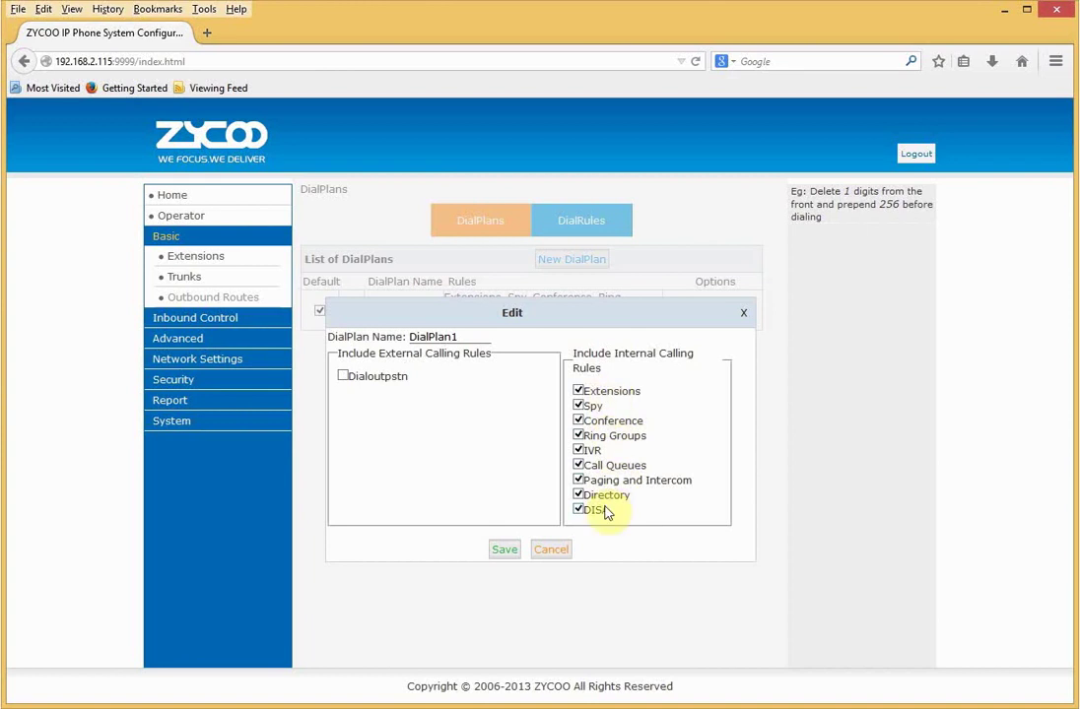
- Add the Dialoutpstn rule to DialPlan1, save it, and activate the changes
click(343, 375)
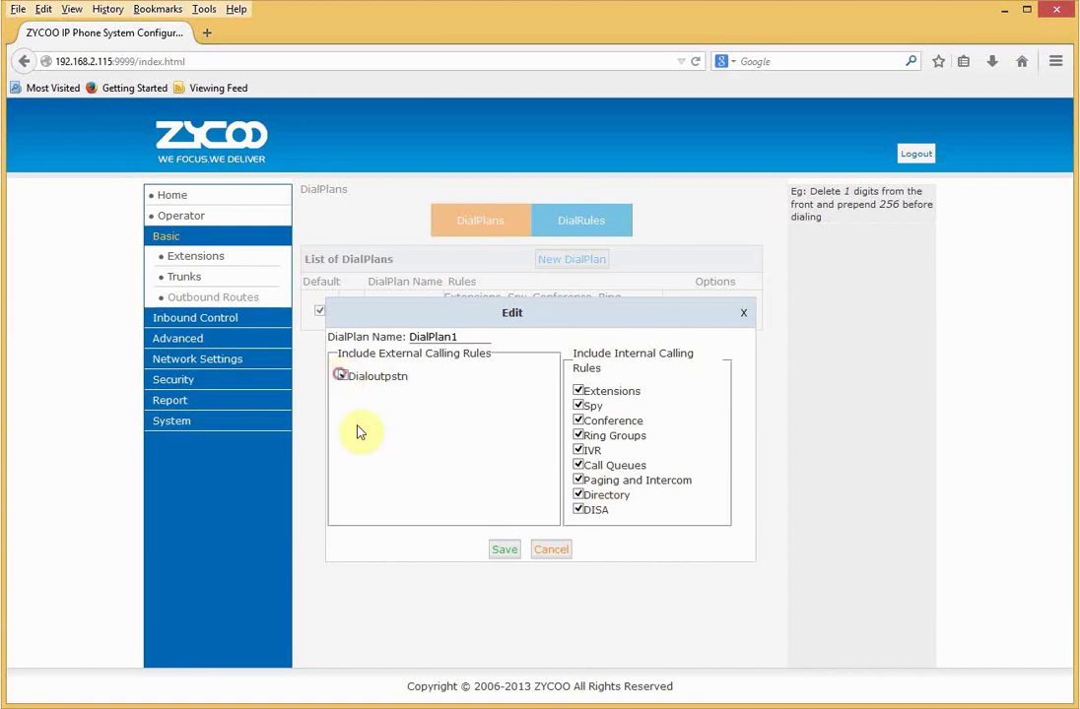
click(497, 549)
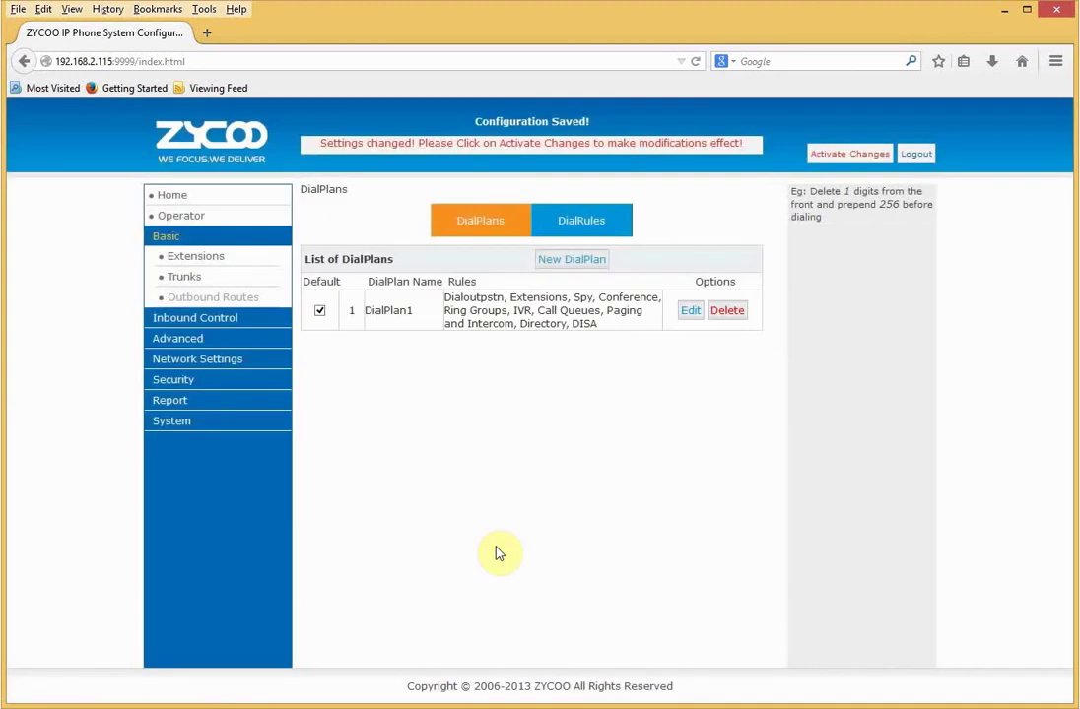
click(834, 154)
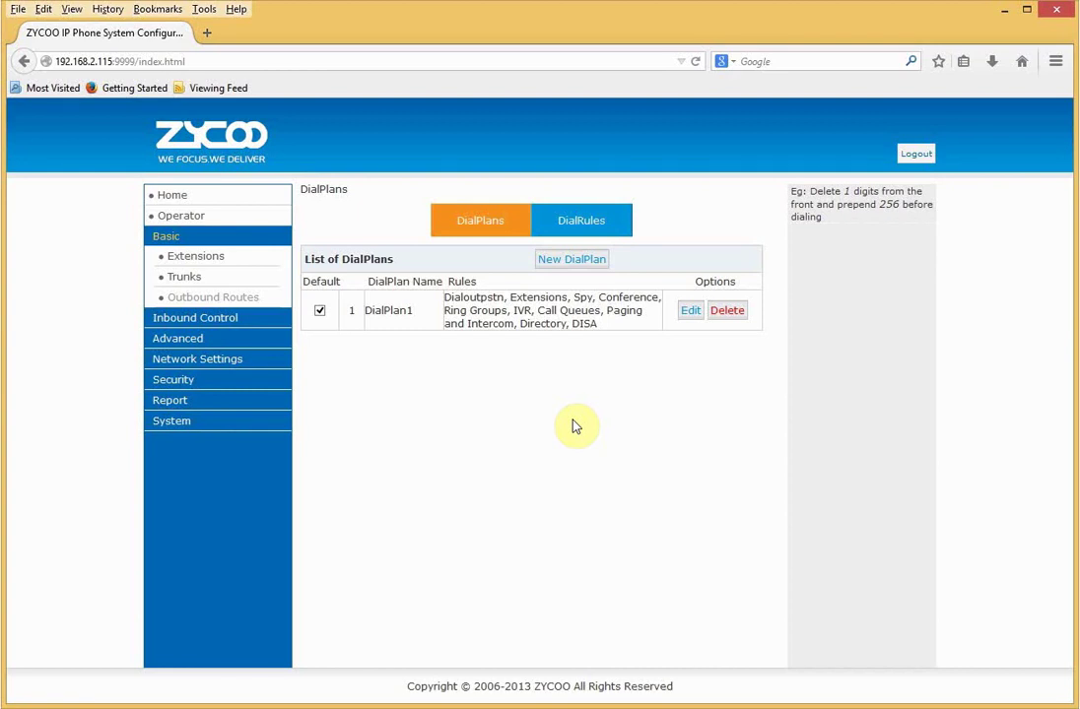
- Review Ring Groups, cancelling a new ring group form, and Call Queues, then open the IVR list
click(265, 323)
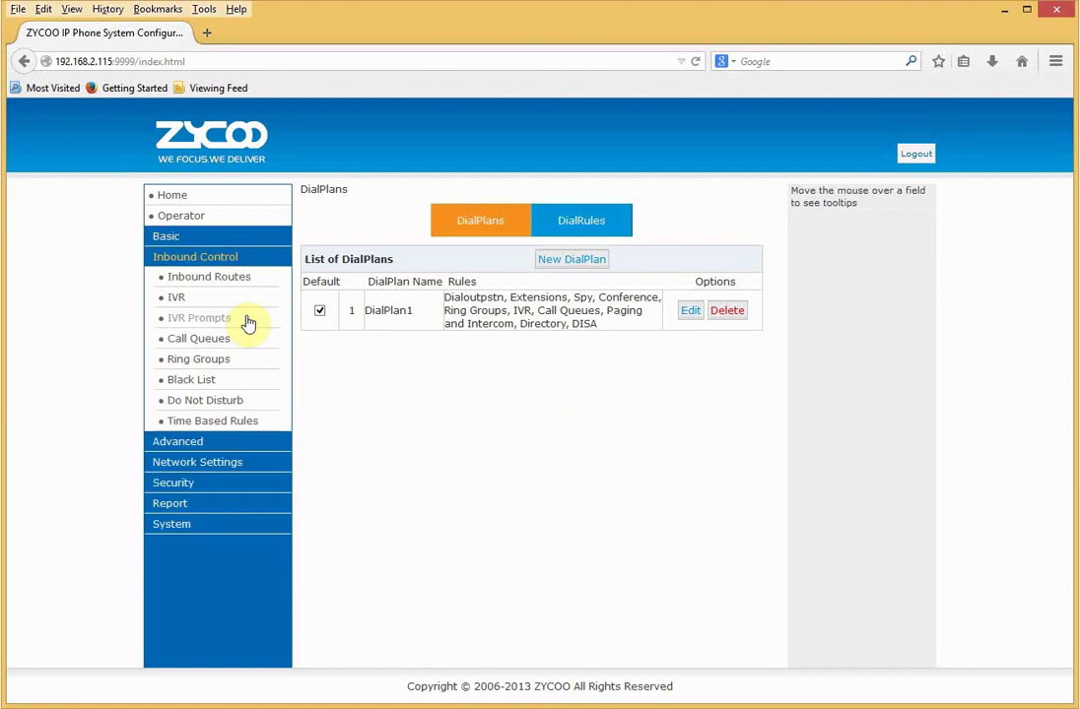
click(221, 364)
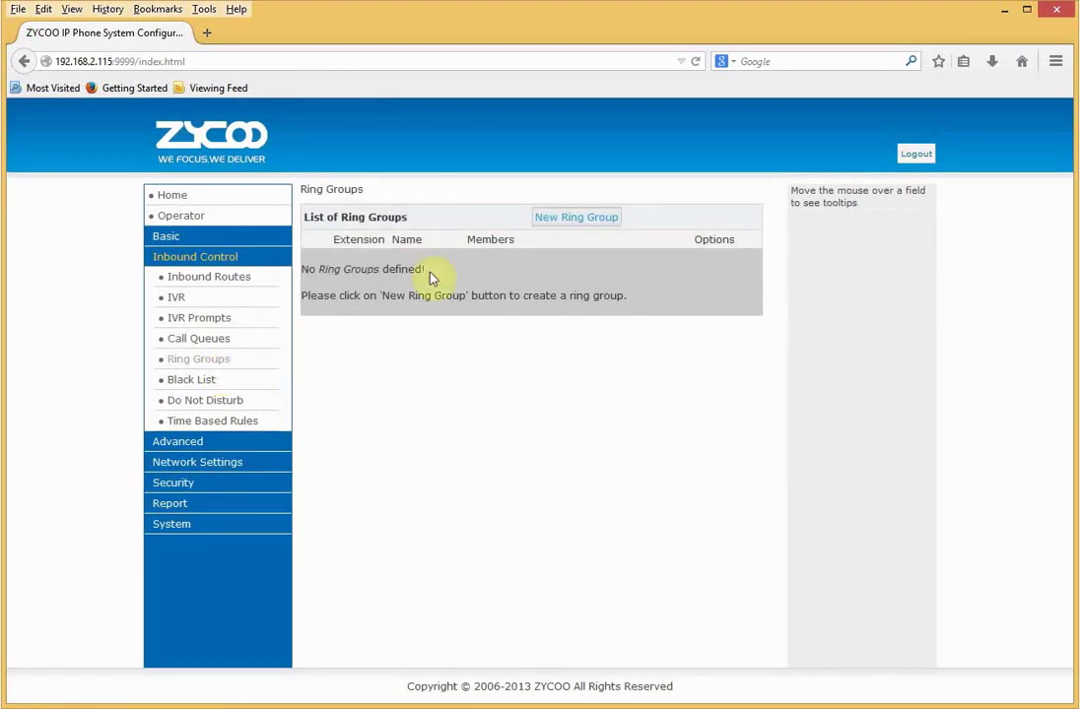
click(559, 224)
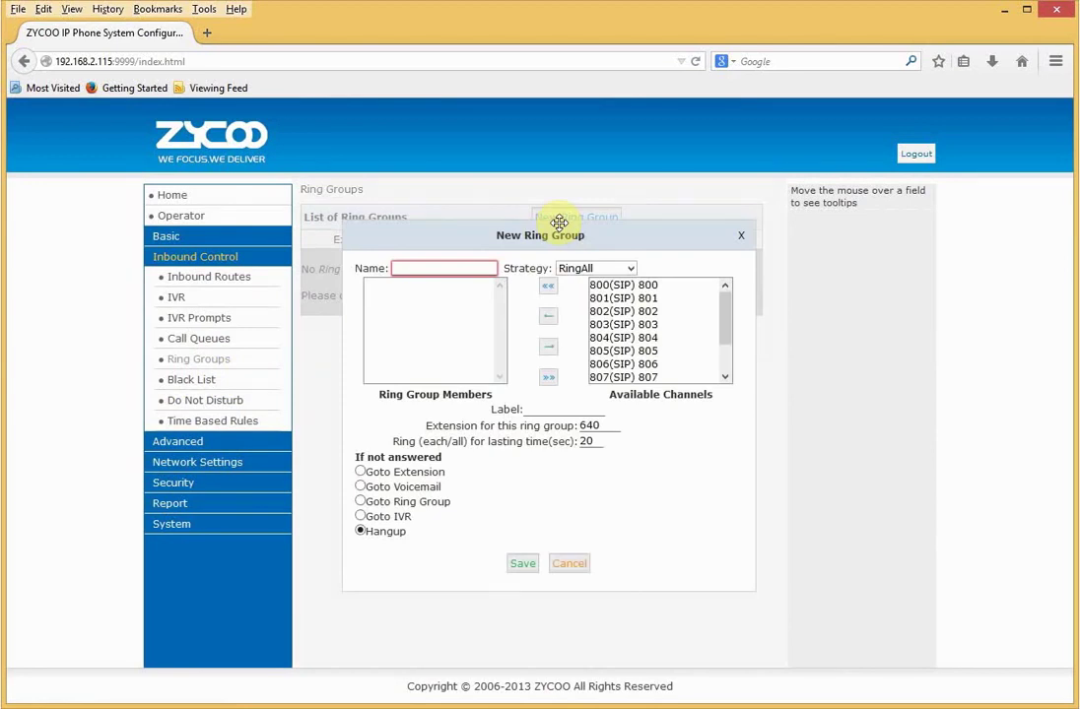
click(742, 239)
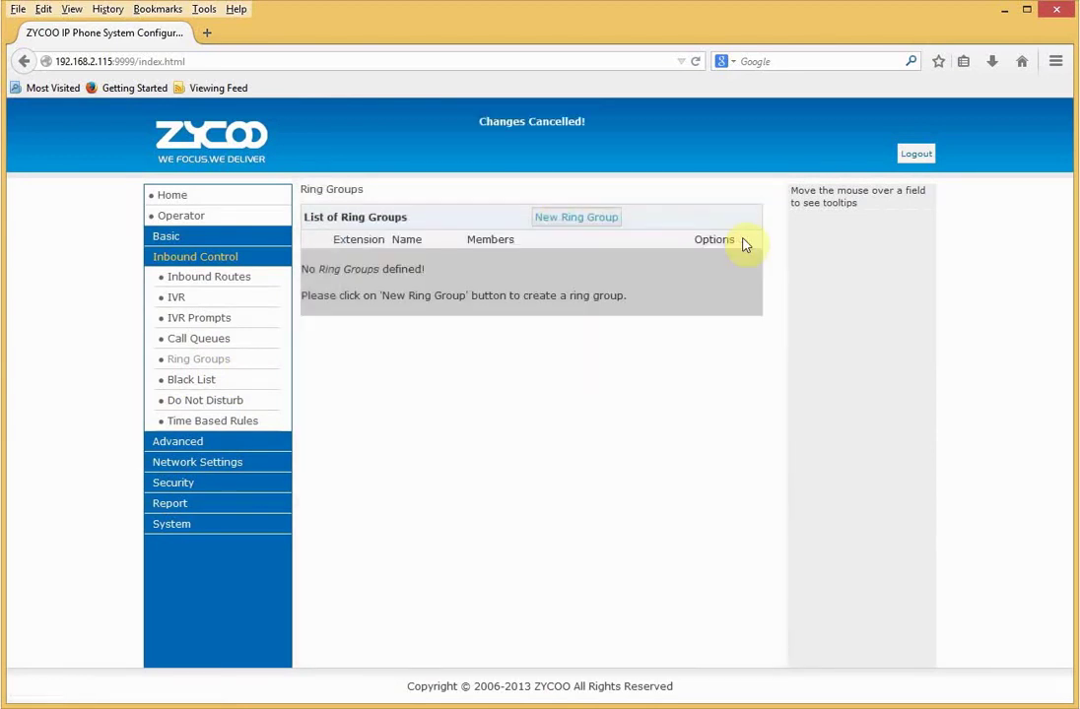
click(206, 339)
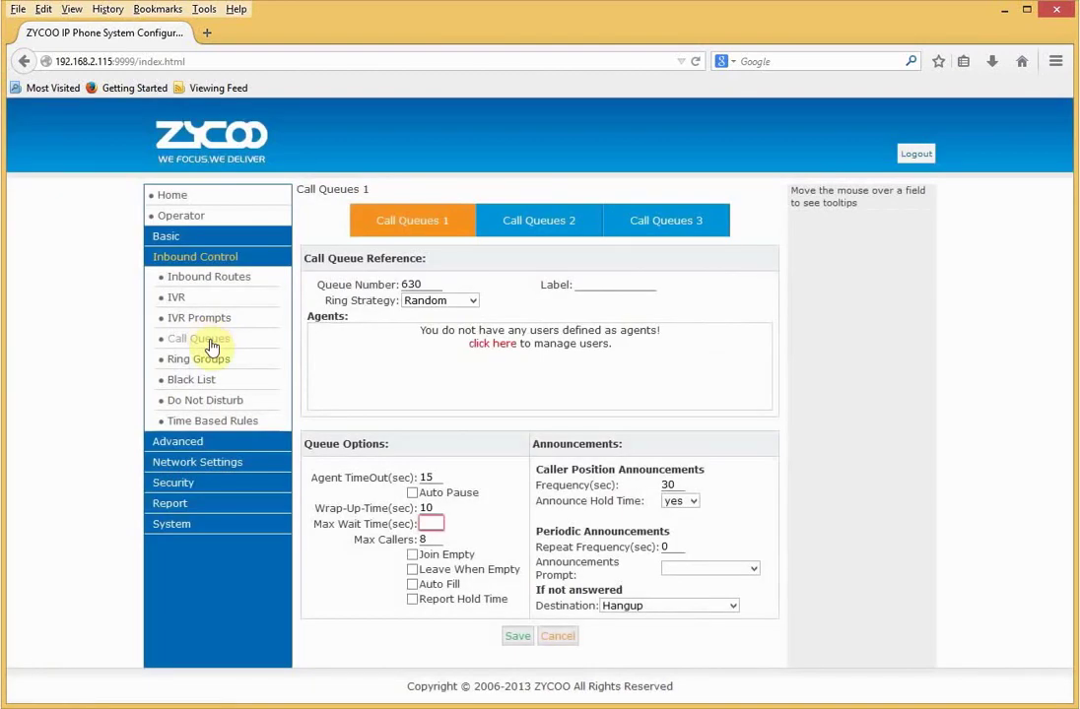
click(178, 297)
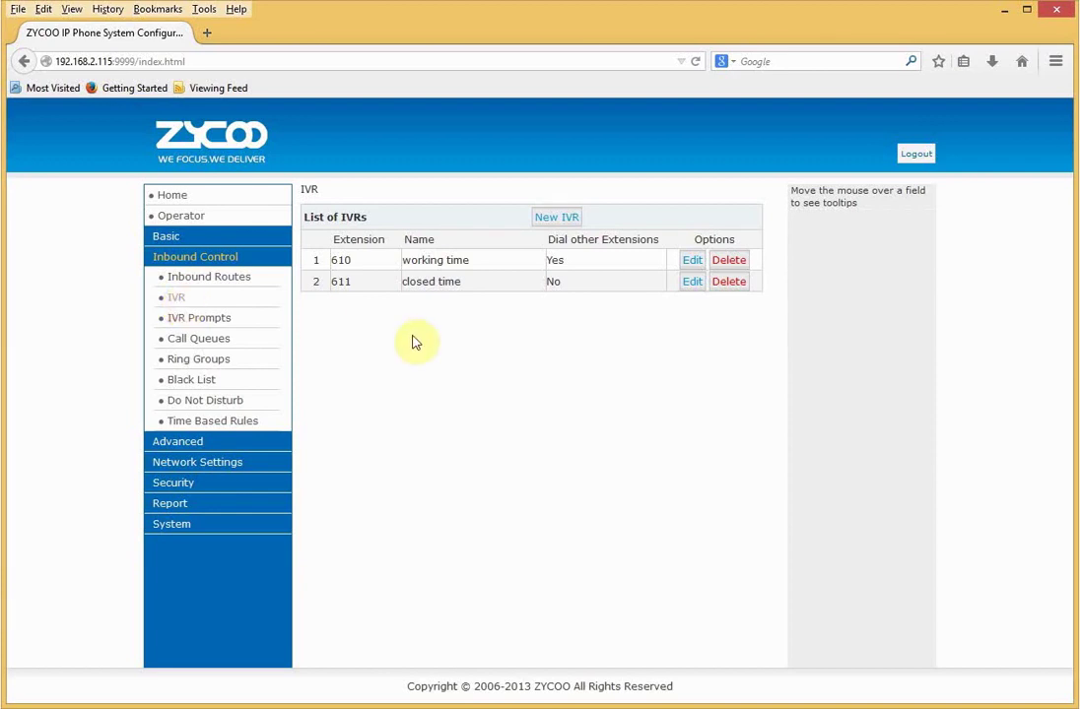
- Open working-time IVR 610's custom voice prompts and start a new voice recording
click(693, 262)
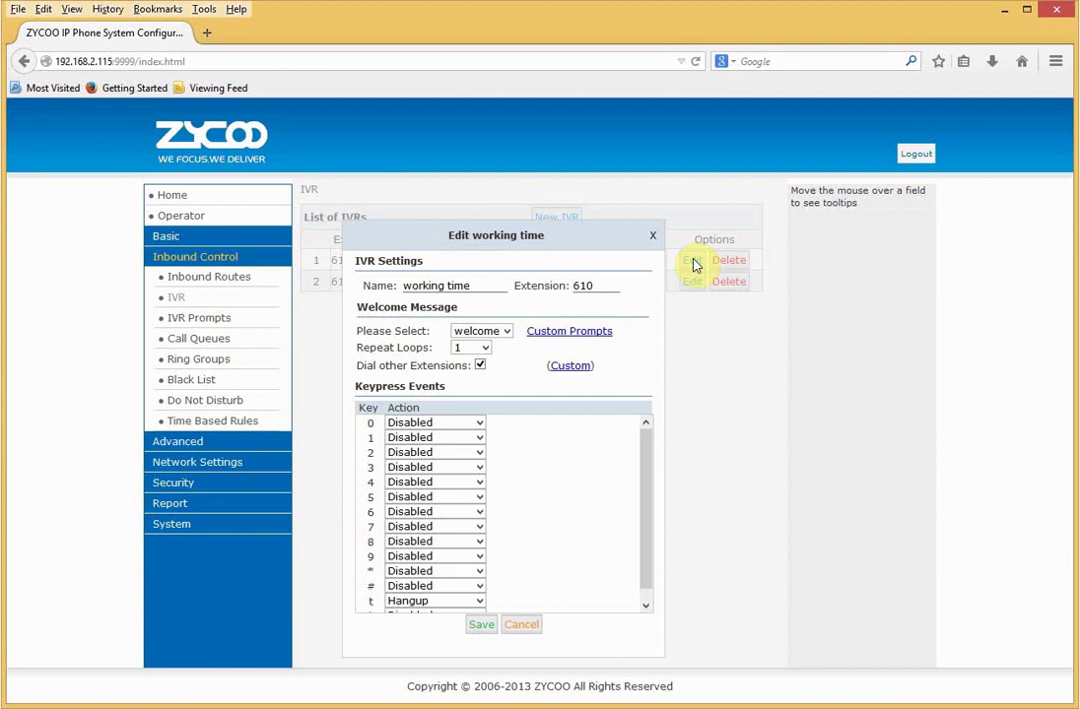
click(575, 336)
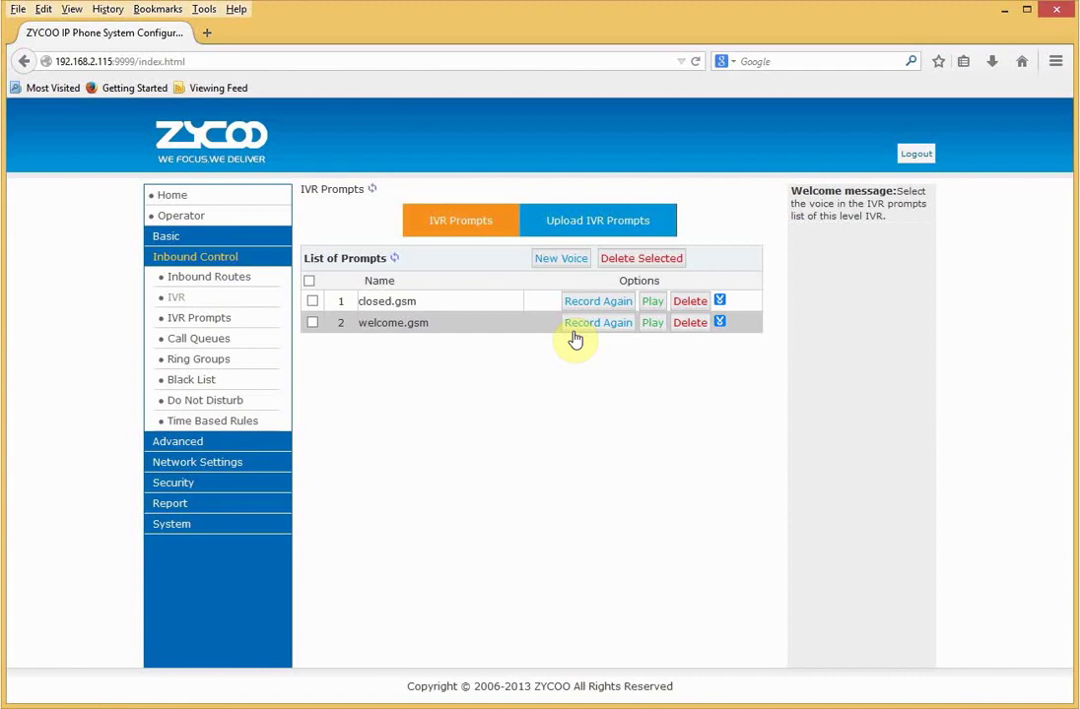
click(562, 261)
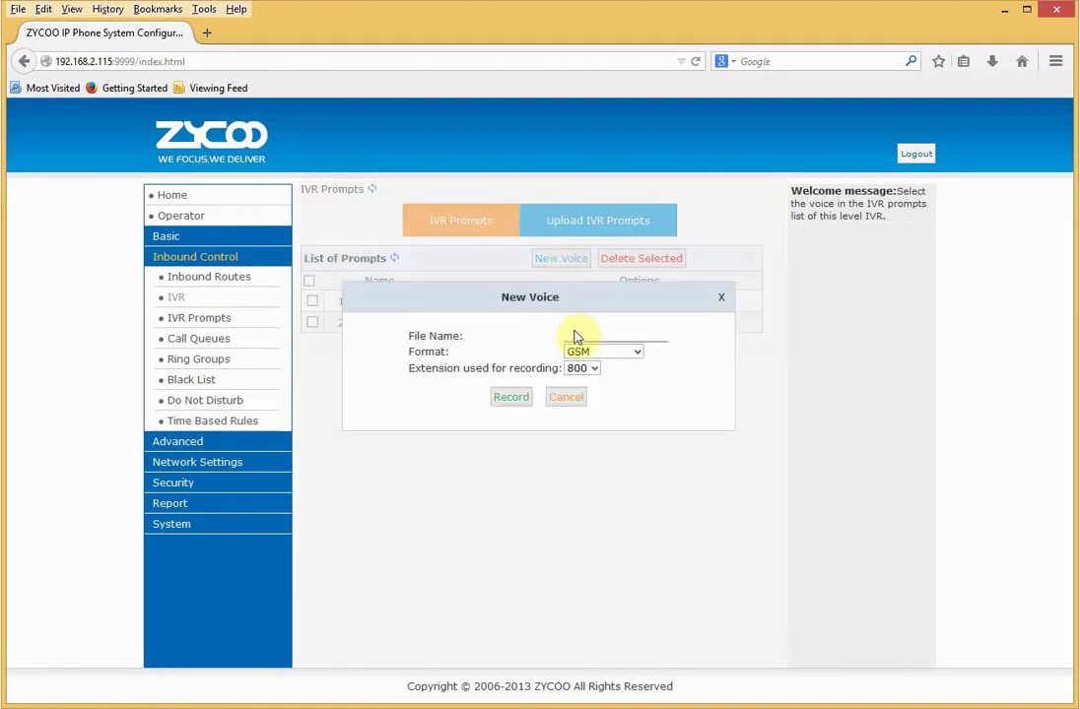
- Cancel the new voice prompt on extension 800 and return to the IVR list
click(572, 333)
click(597, 371)
click(597, 371)
click(564, 397)
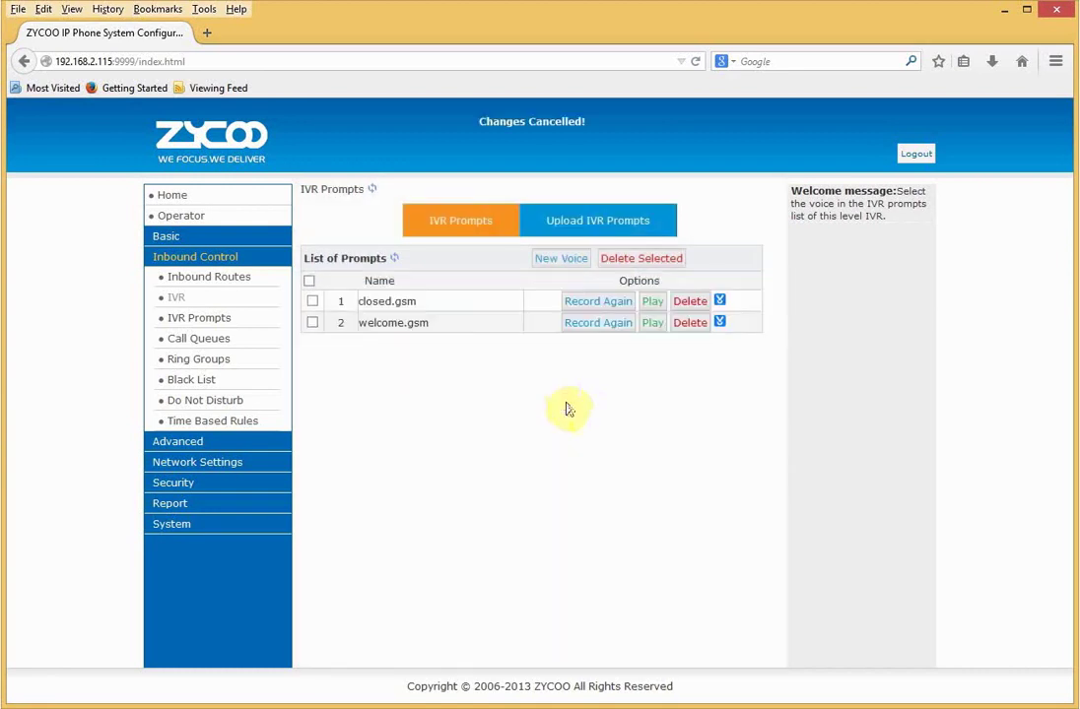
click(181, 298)
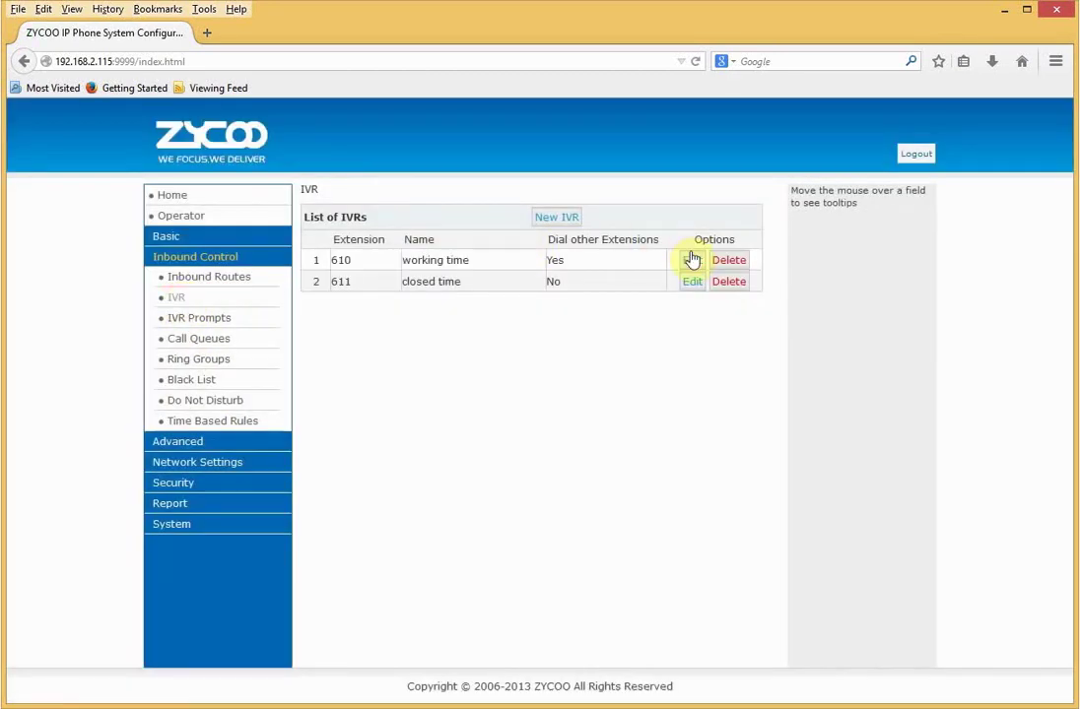
click(690, 262)
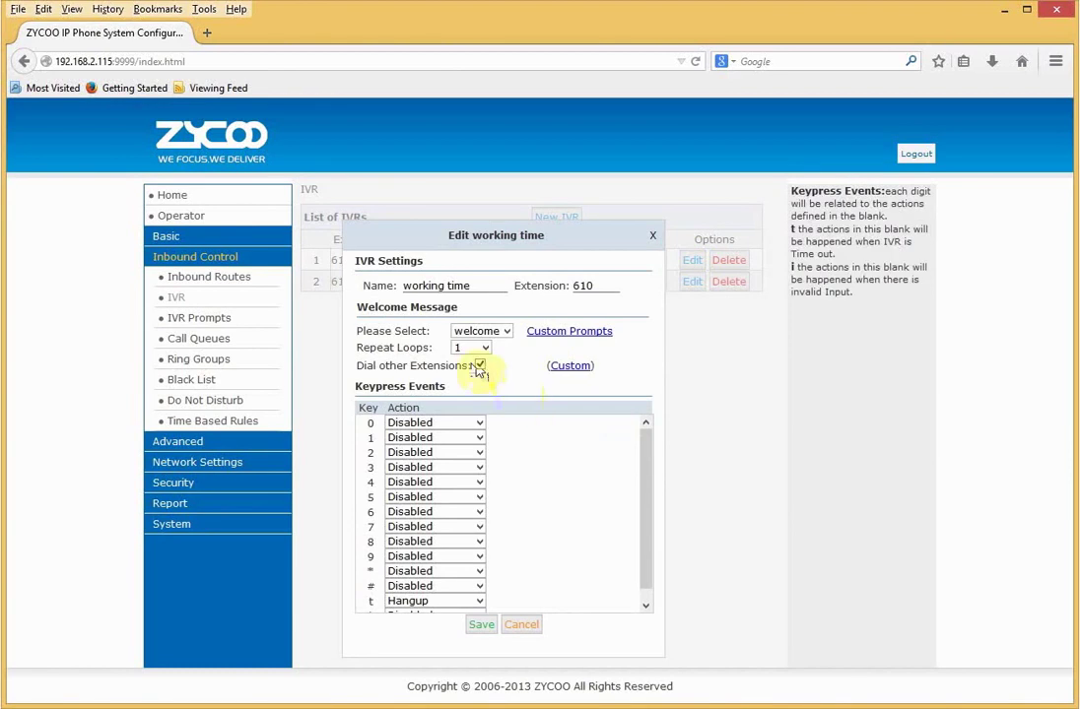
click(423, 440)
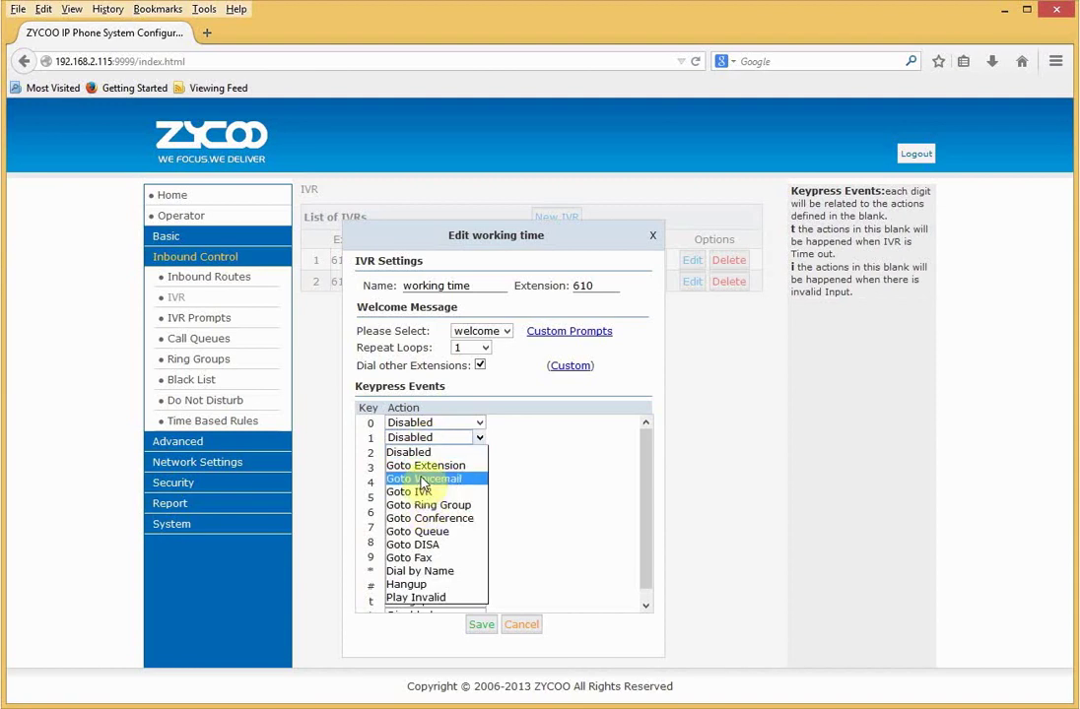
click(422, 467)
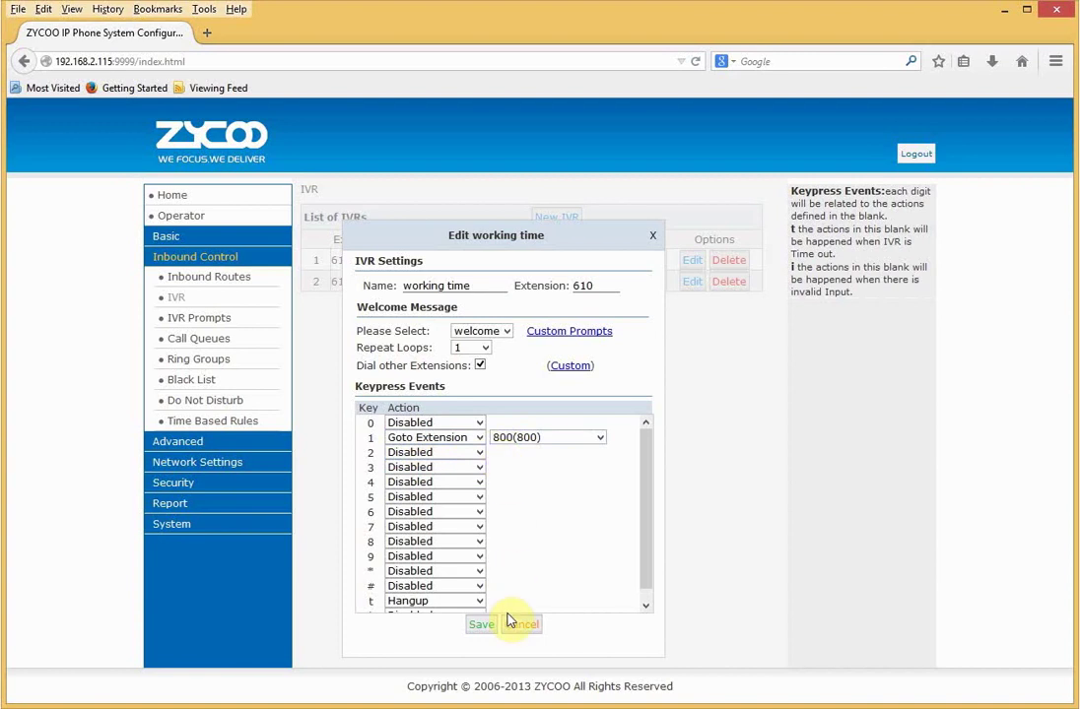
drag(645, 571, 638, 603)
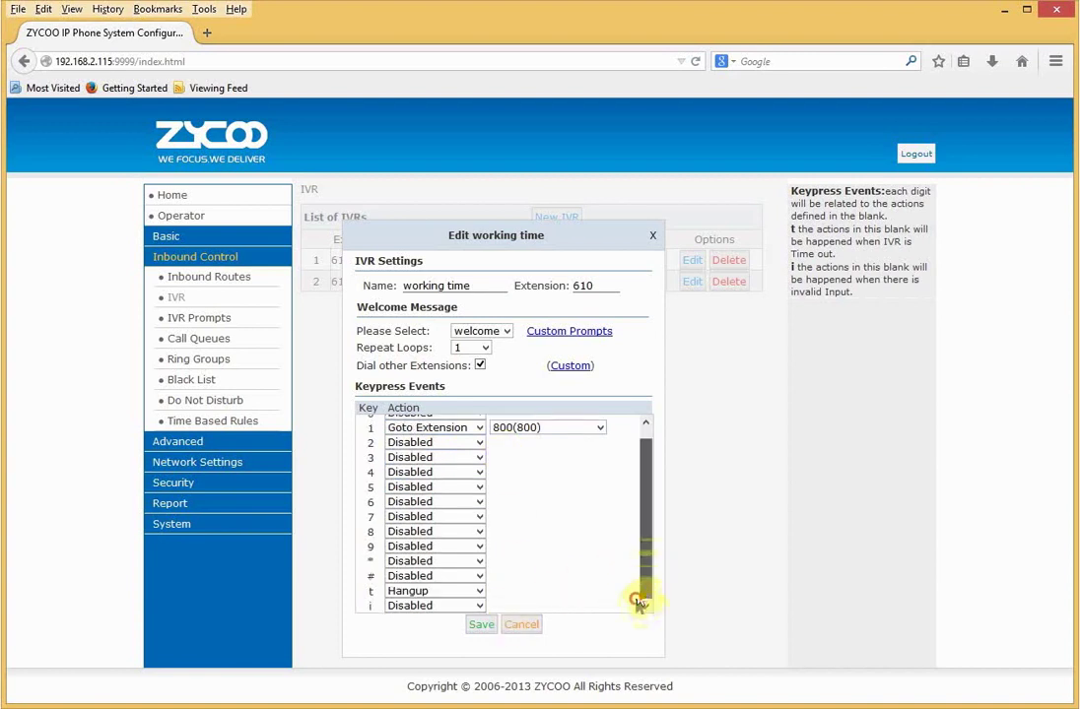
click(522, 626)
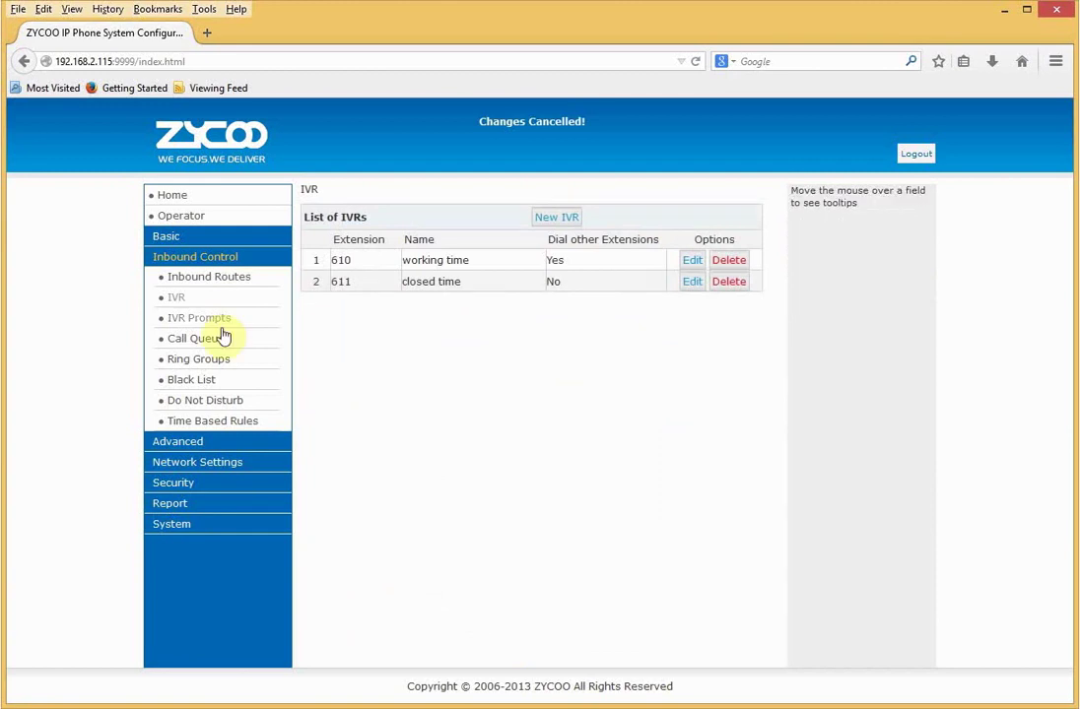
- Set TimeRule's out-of-hours destination to VoiceMailBox 805, then cancel without saving
click(185, 426)
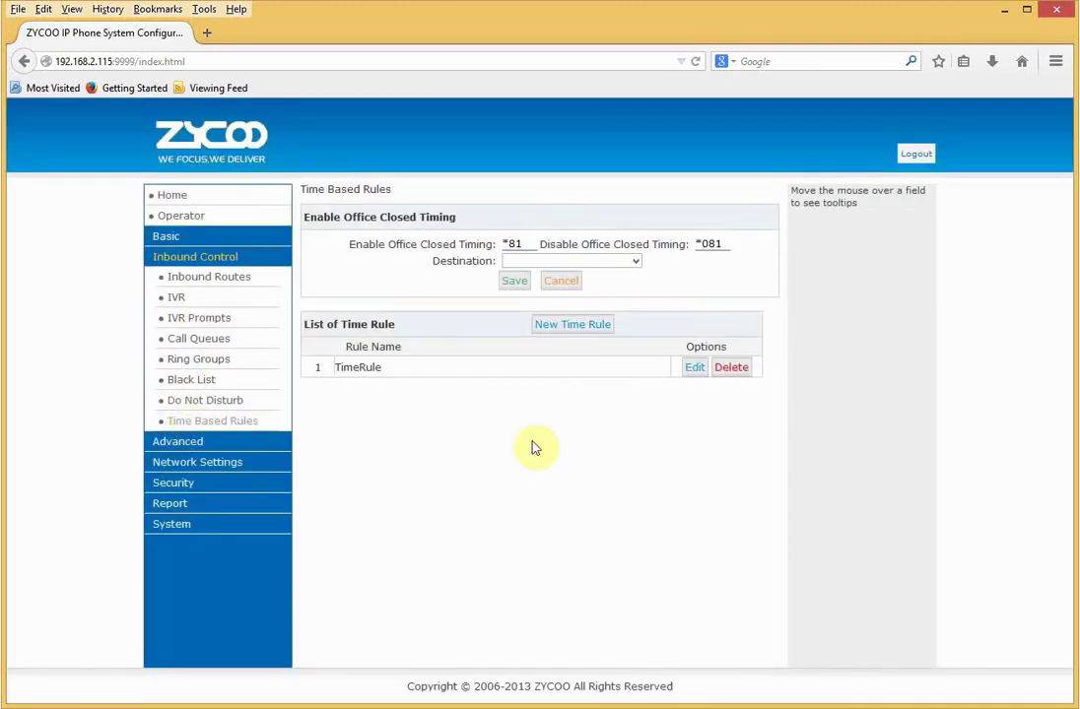
click(694, 368)
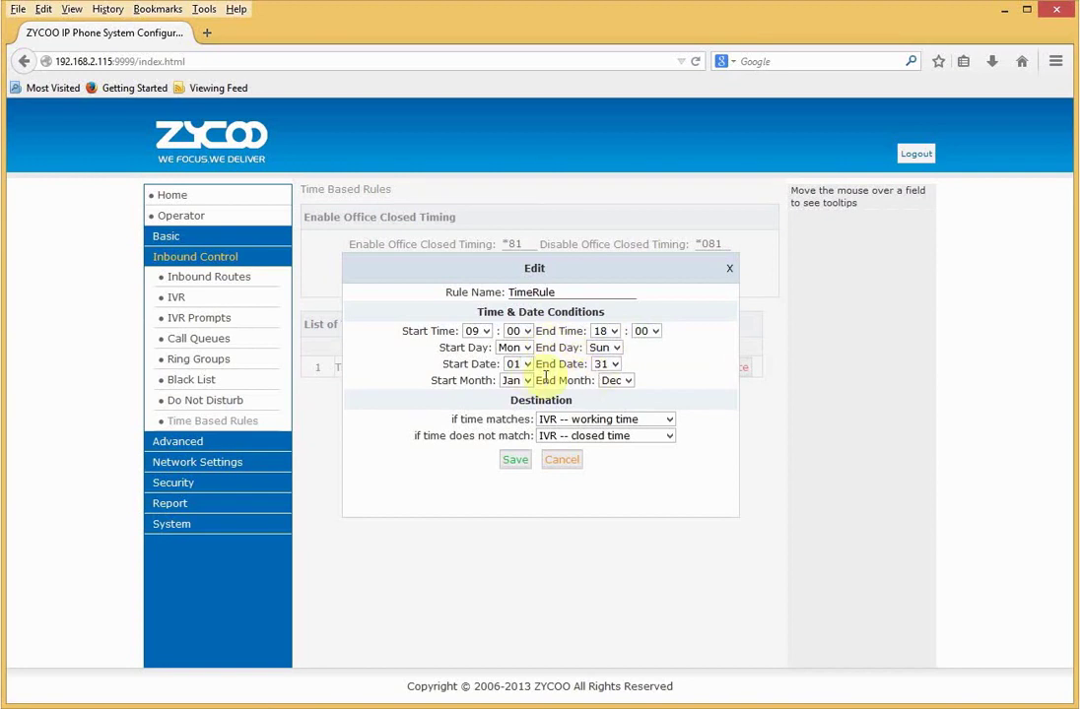
click(578, 438)
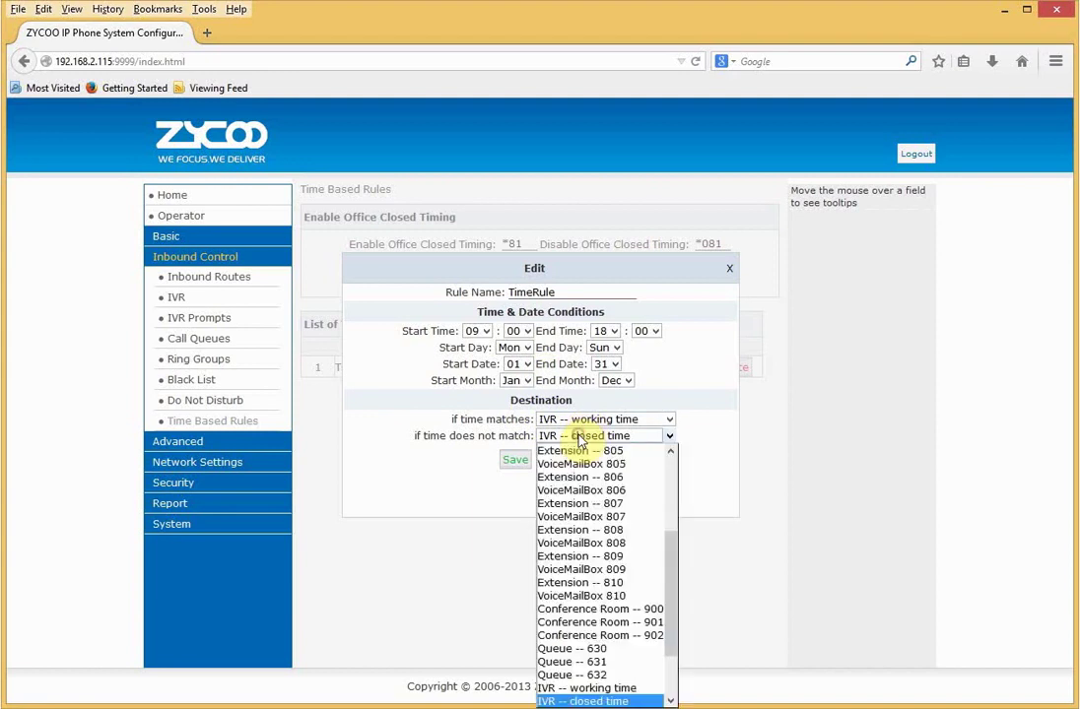
click(579, 464)
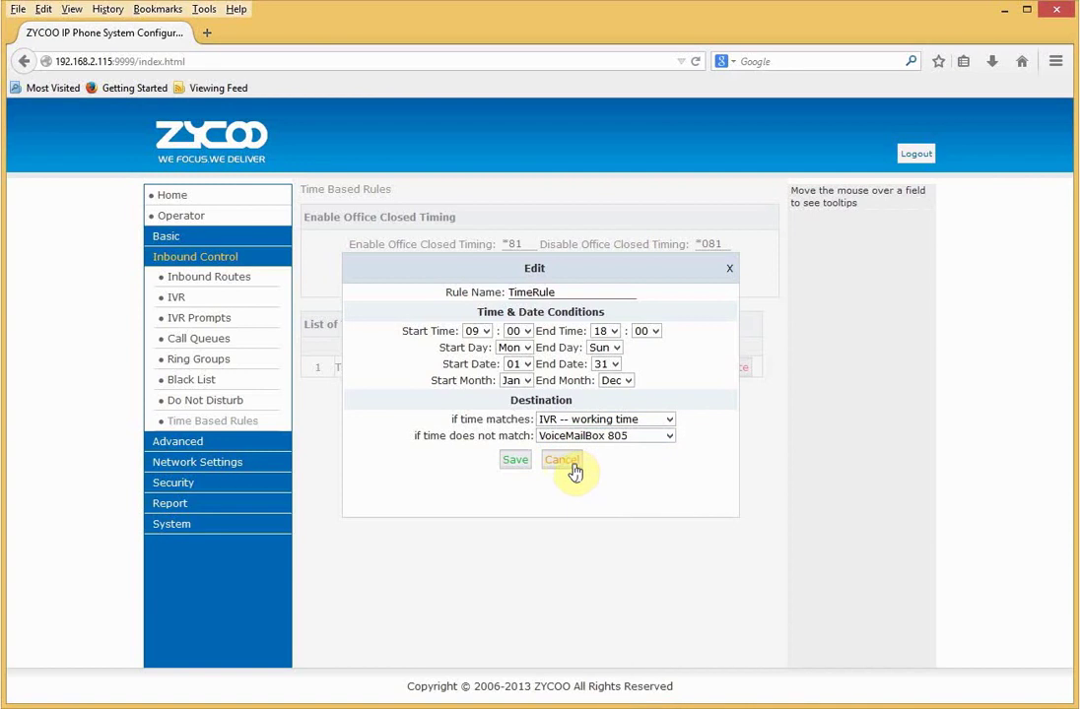
click(563, 461)
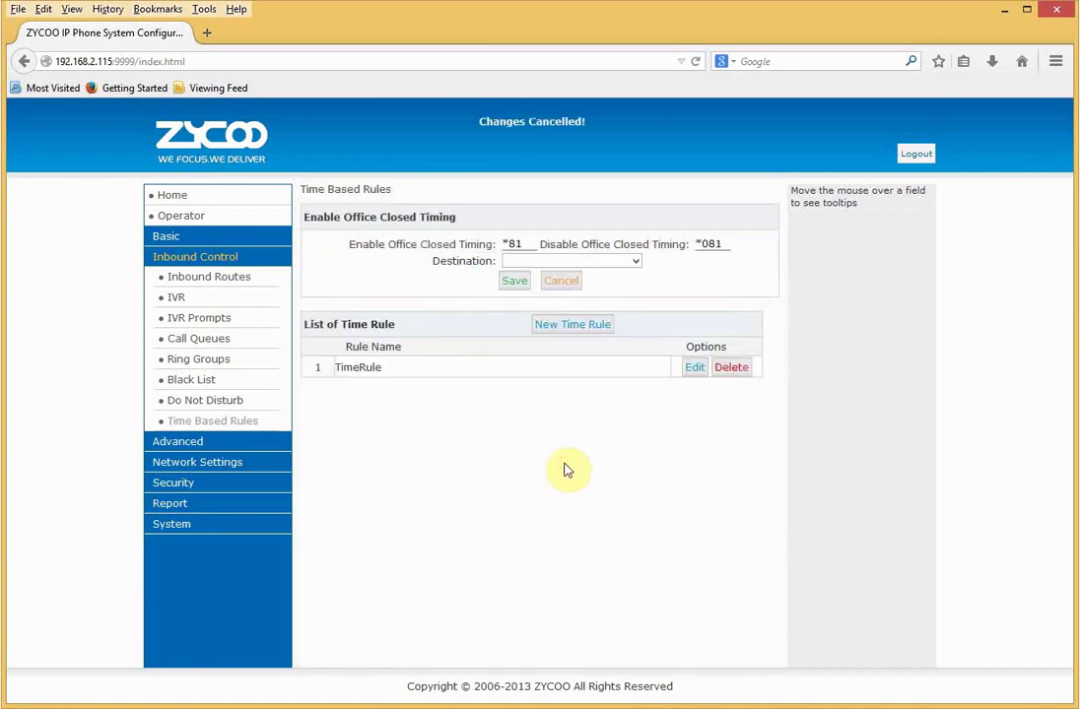
- Check the inbound routes, keeping the FXO/GSM destination as Goto IVR
click(222, 285)
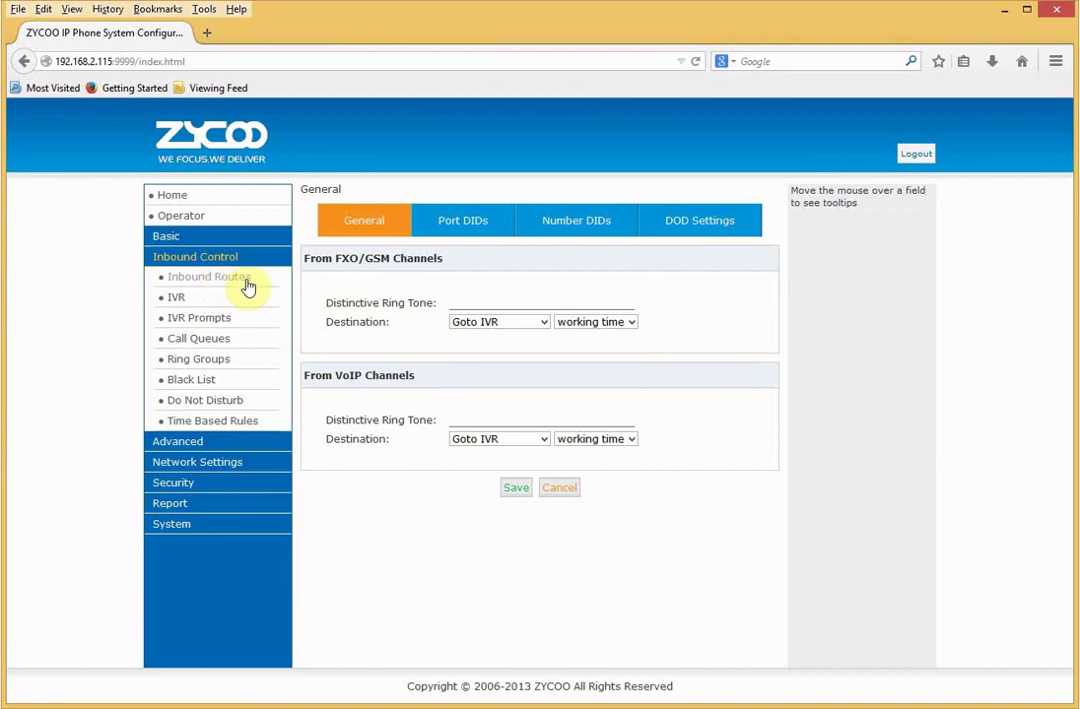
mouse_move(363, 261)
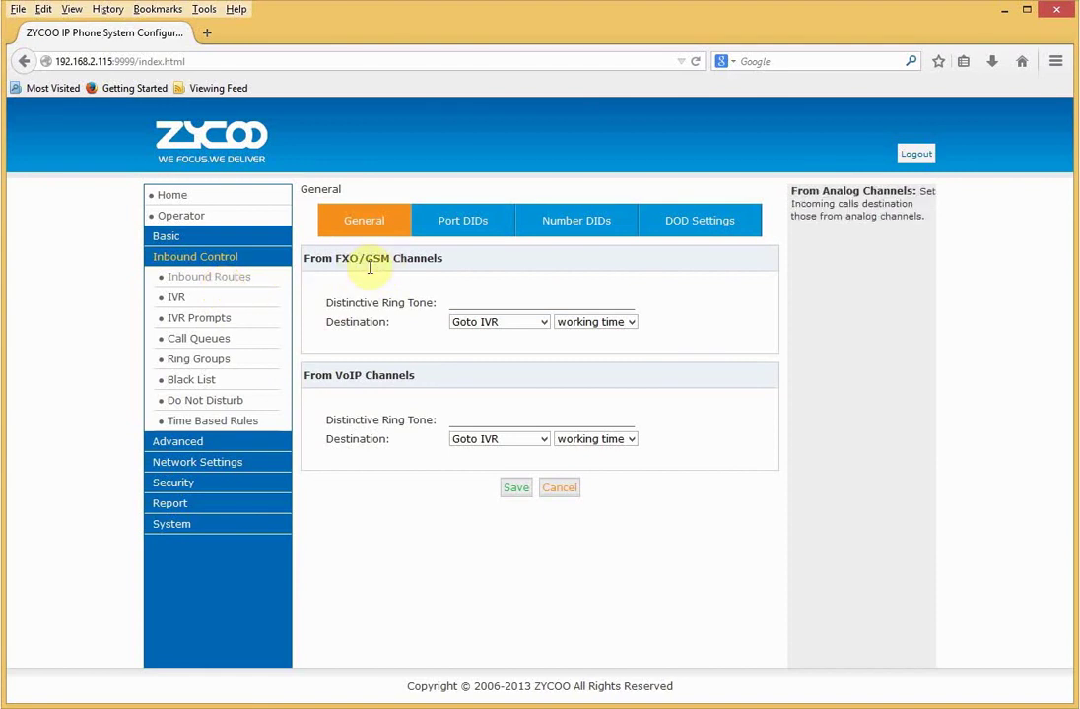
mouse_move(465, 325)
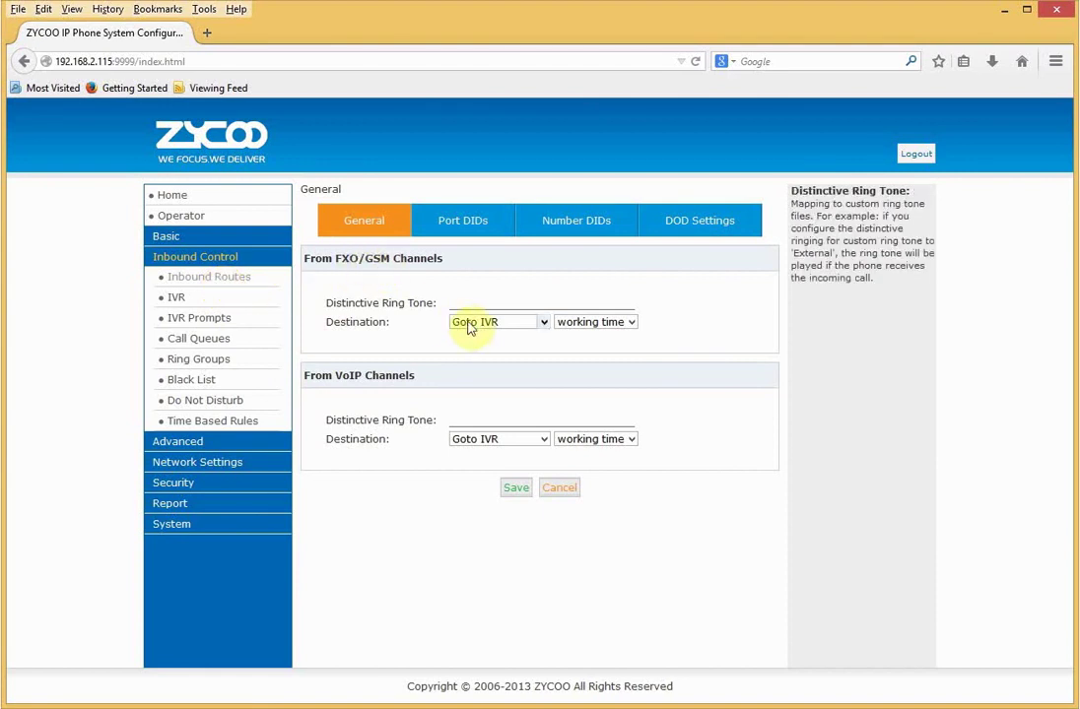
click(543, 322)
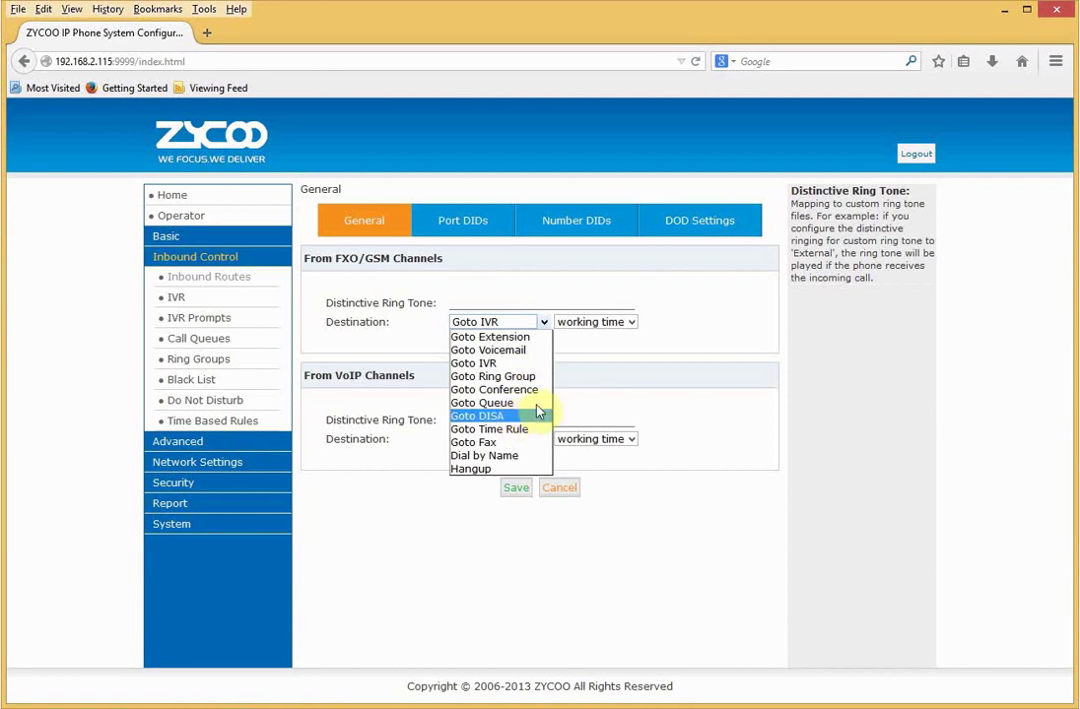
click(433, 347)
- Draft a Port DID for FXO Port 1 labelled btline1, then cancel it
click(462, 228)
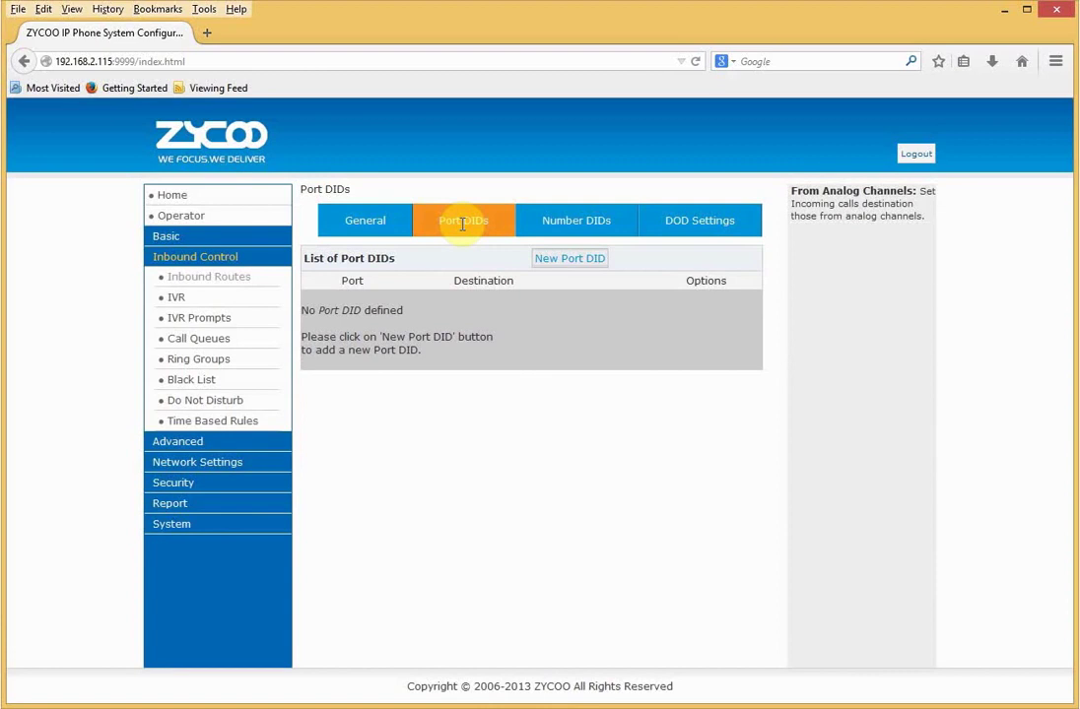
click(583, 268)
click(507, 313)
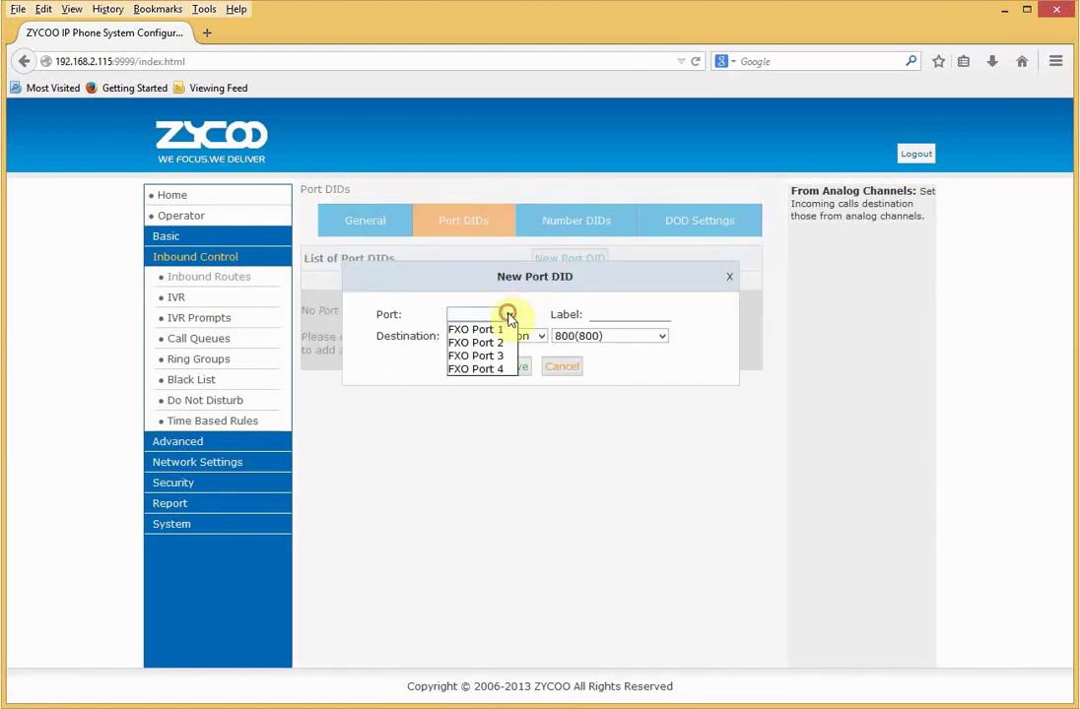
click(502, 328)
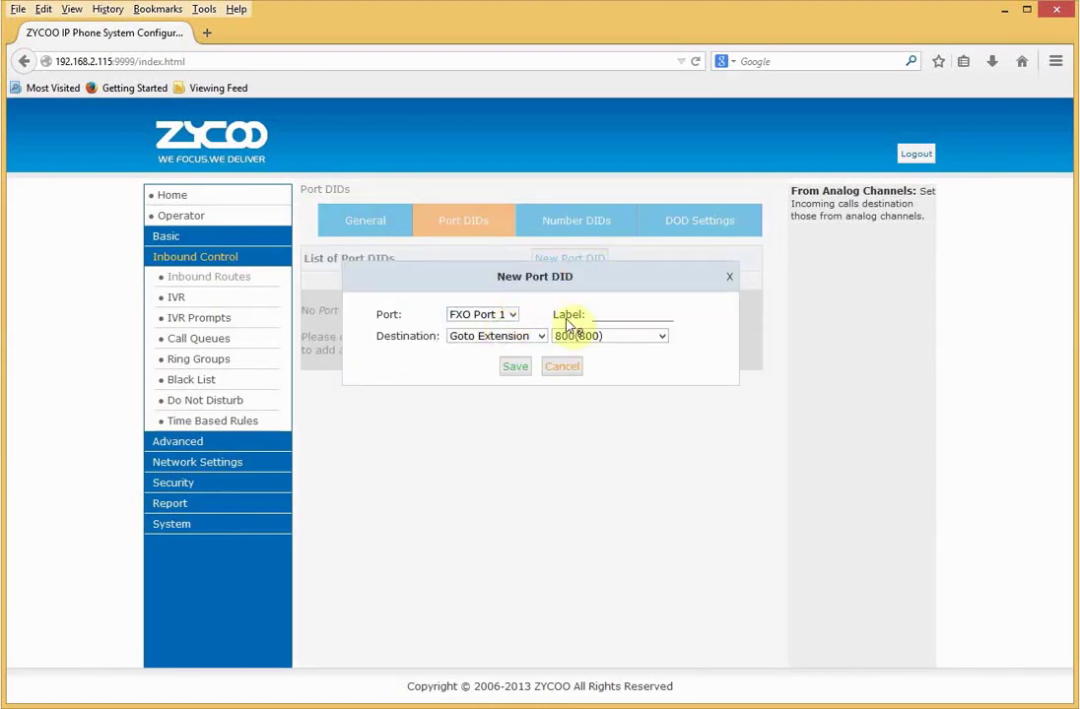
click(599, 318)
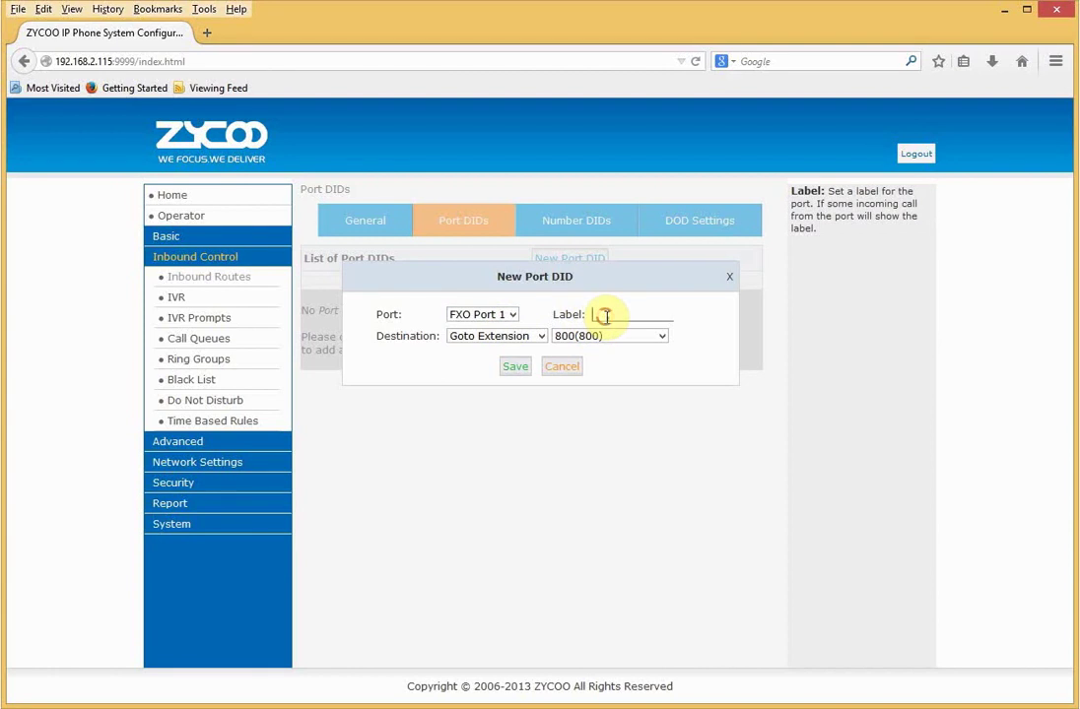
text(btline1)
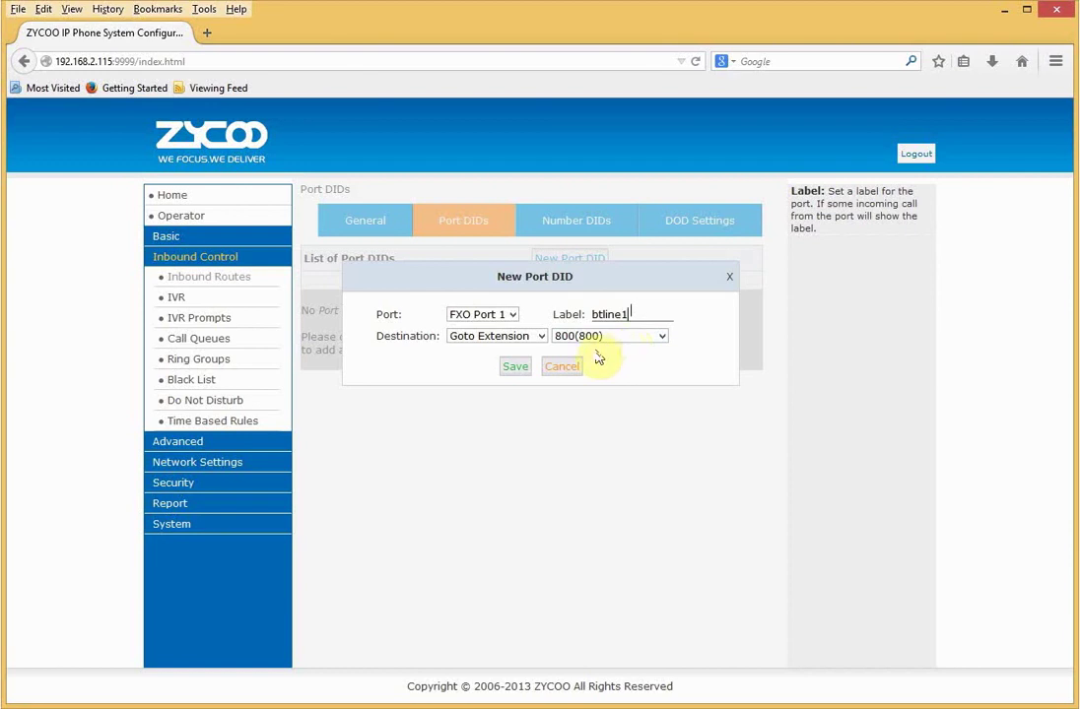
click(553, 376)
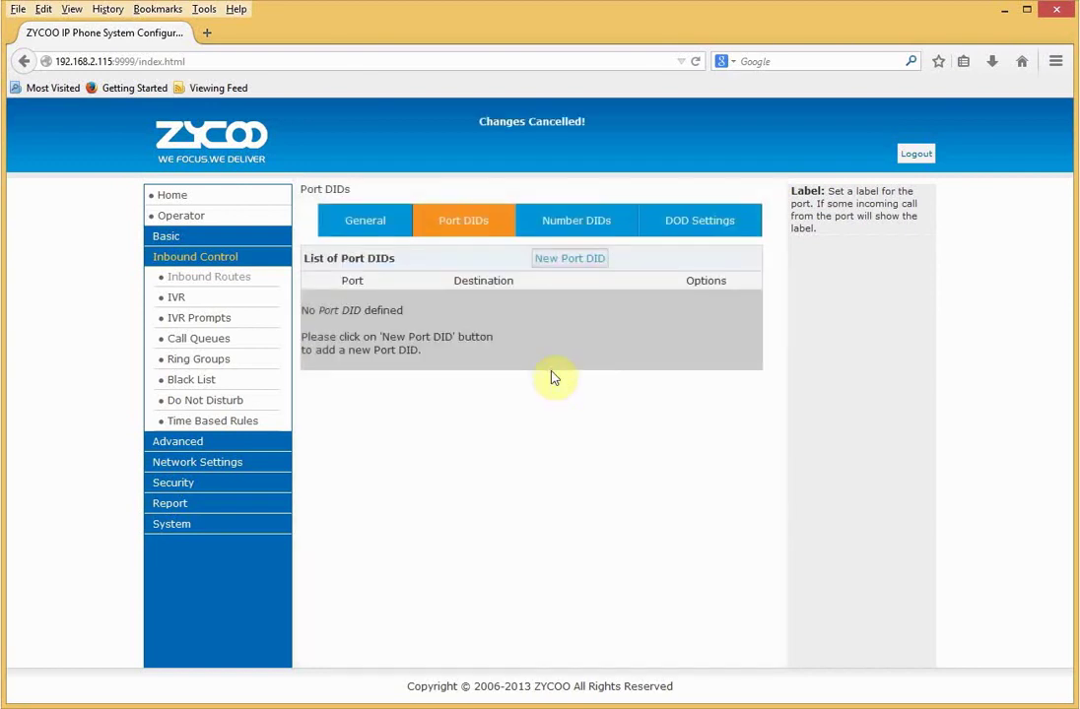
- Start a new Number DID with a phone number, routed to extension 801
click(569, 219)
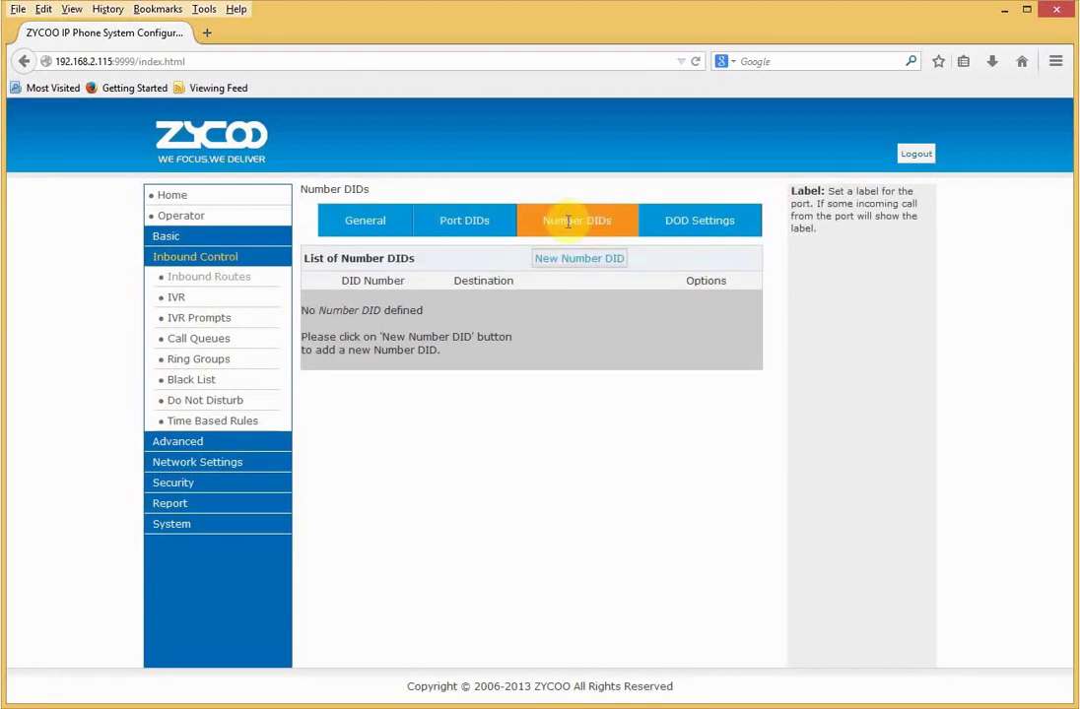
click(569, 258)
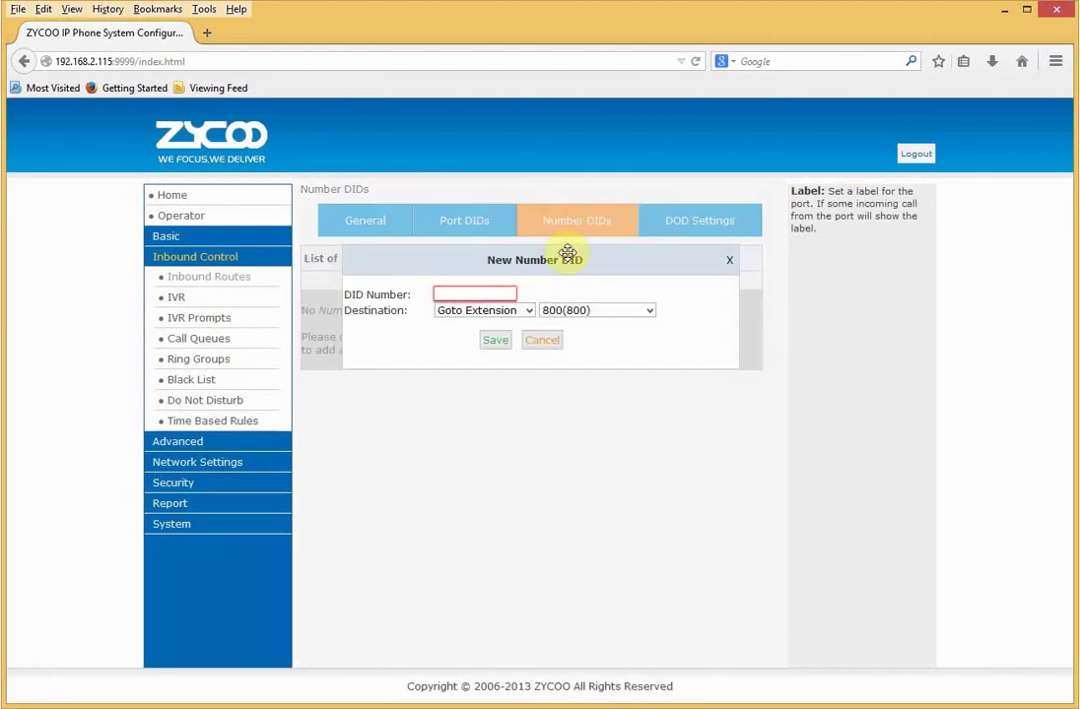
click(502, 293)
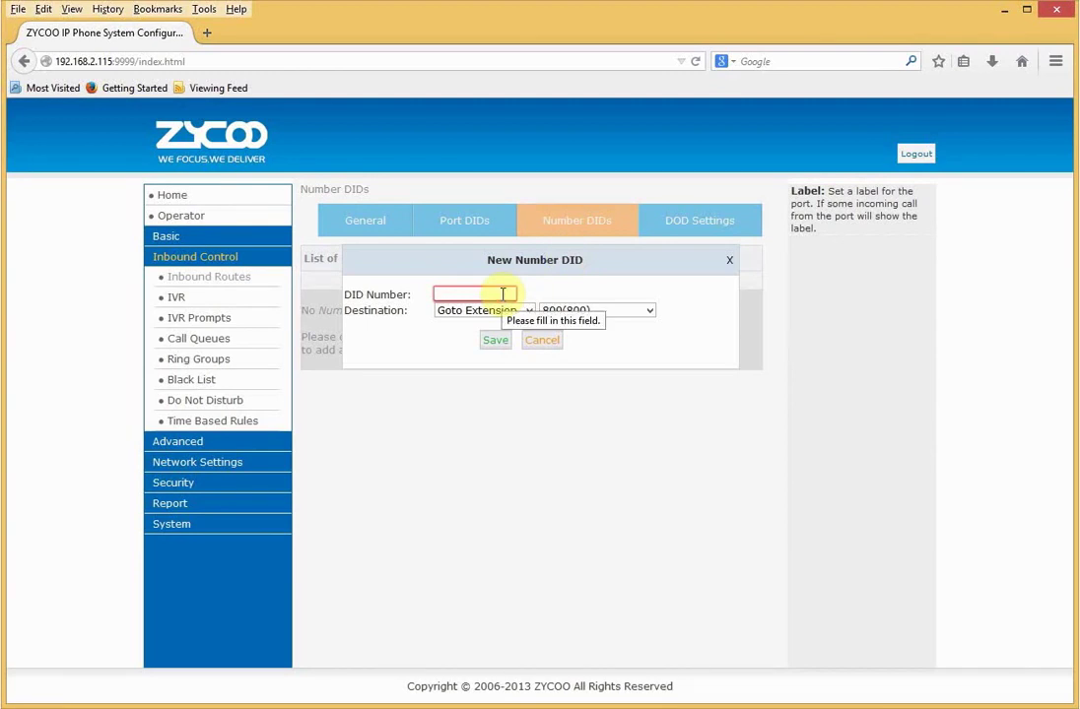
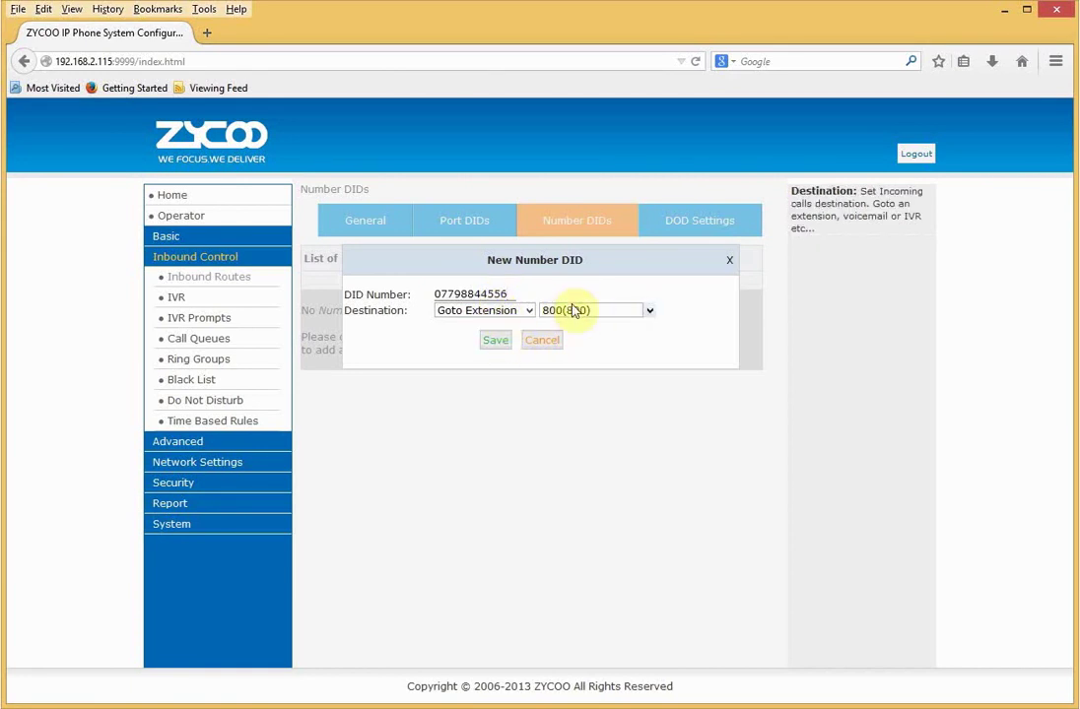
click(575, 311)
click(565, 339)
- Discard the Number DID and open a blank New DOD form on DOD Settings
click(553, 347)
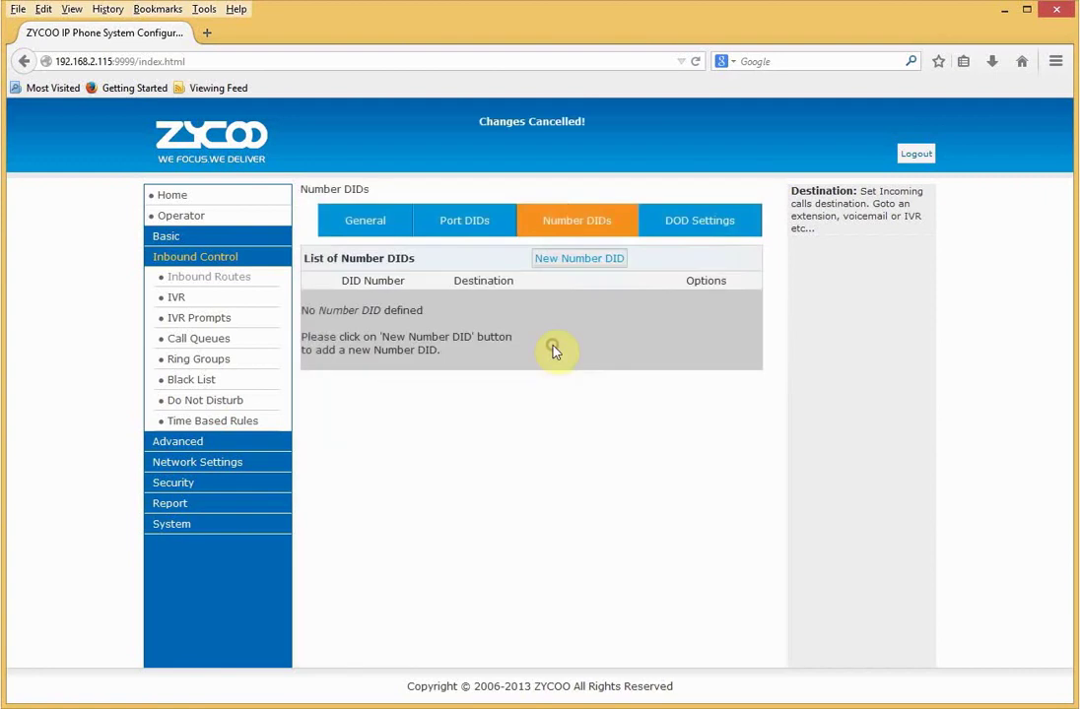
click(703, 224)
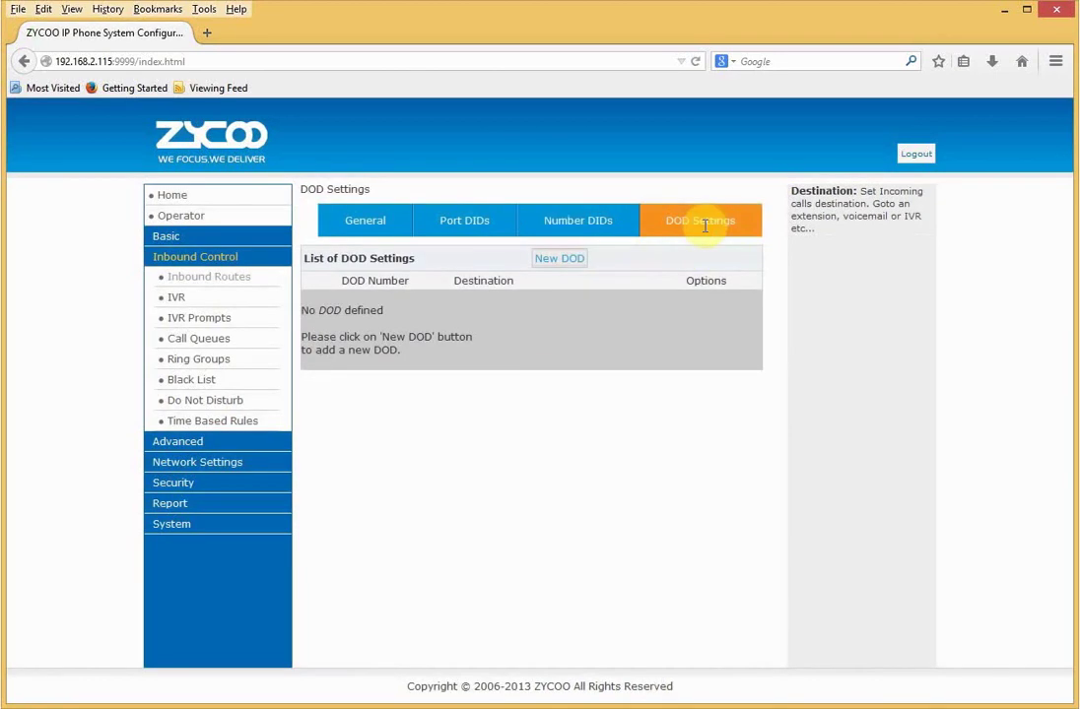
click(558, 258)
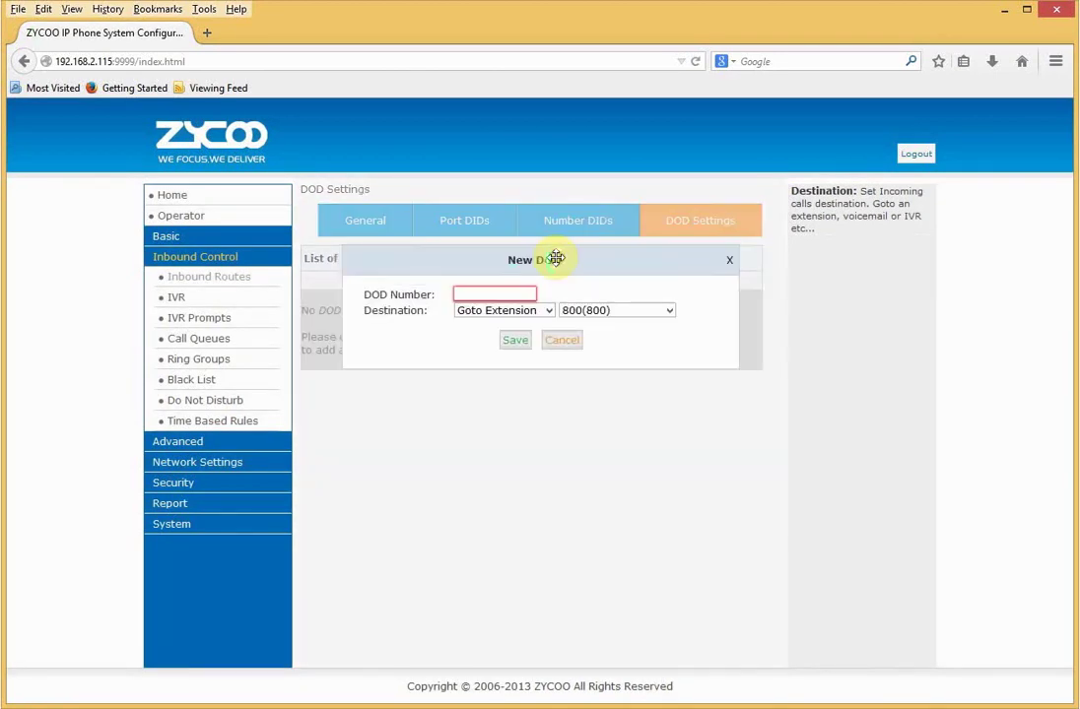